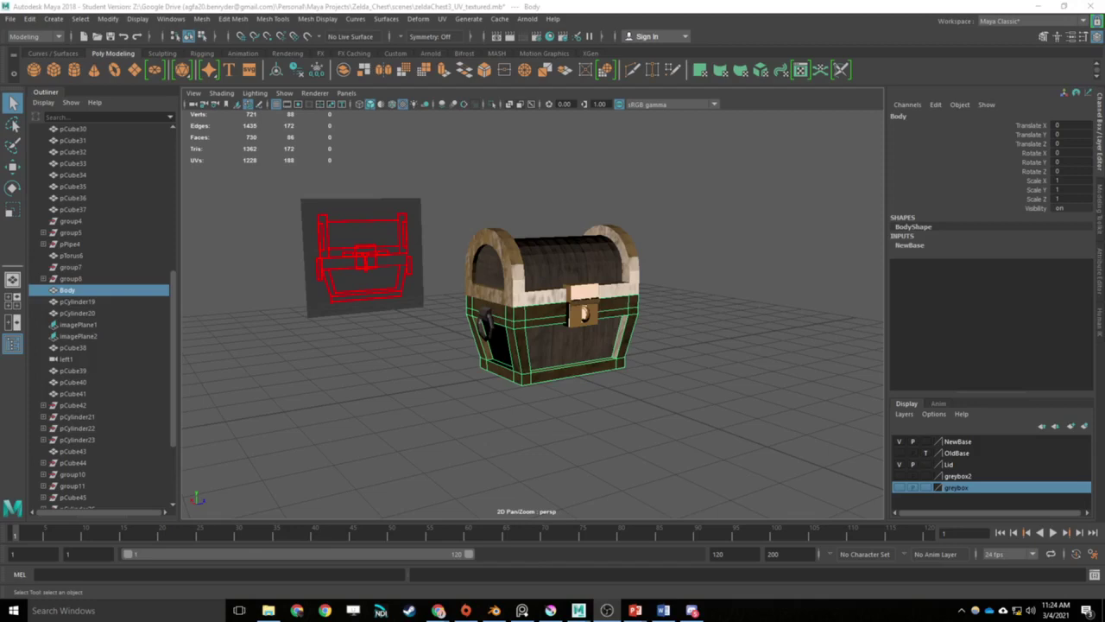
Step: Examine the textured chest from several angles, selecting its lid, body and lock parts in turn
{"action": "left_click", "coordinate": [741, 321]}
{"action": "left_click_drag", "start_coordinate": [728, 320], "coordinate": [741, 325]}
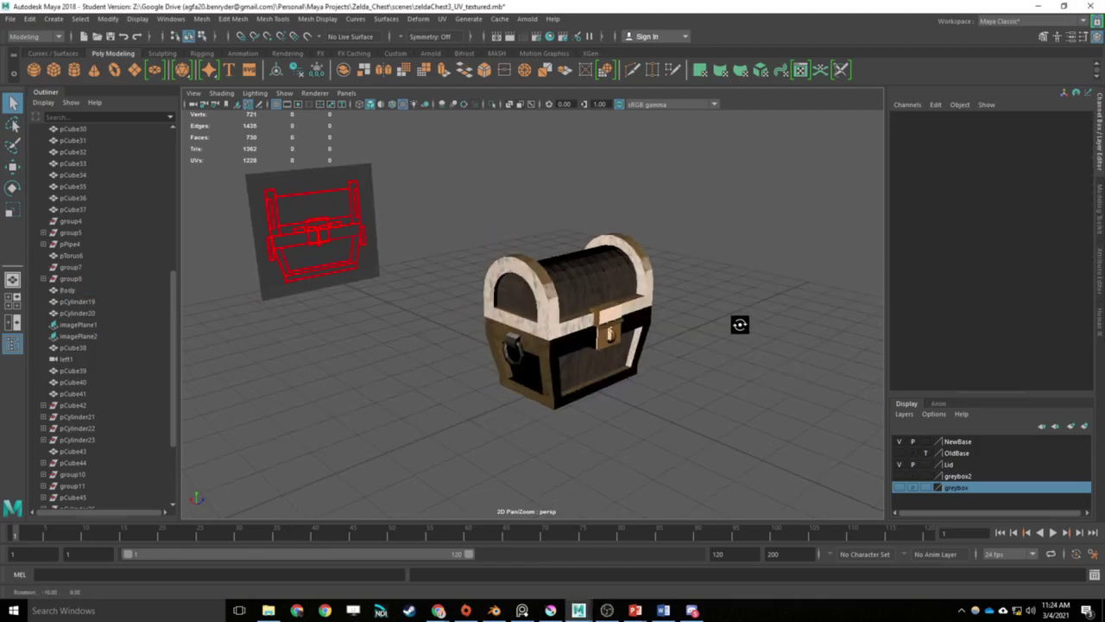
{"action": "scroll", "coordinate": [712, 322], "scroll_direction": "up", "scroll_amount": 3}
{"action": "left_click", "coordinate": [624, 263]}
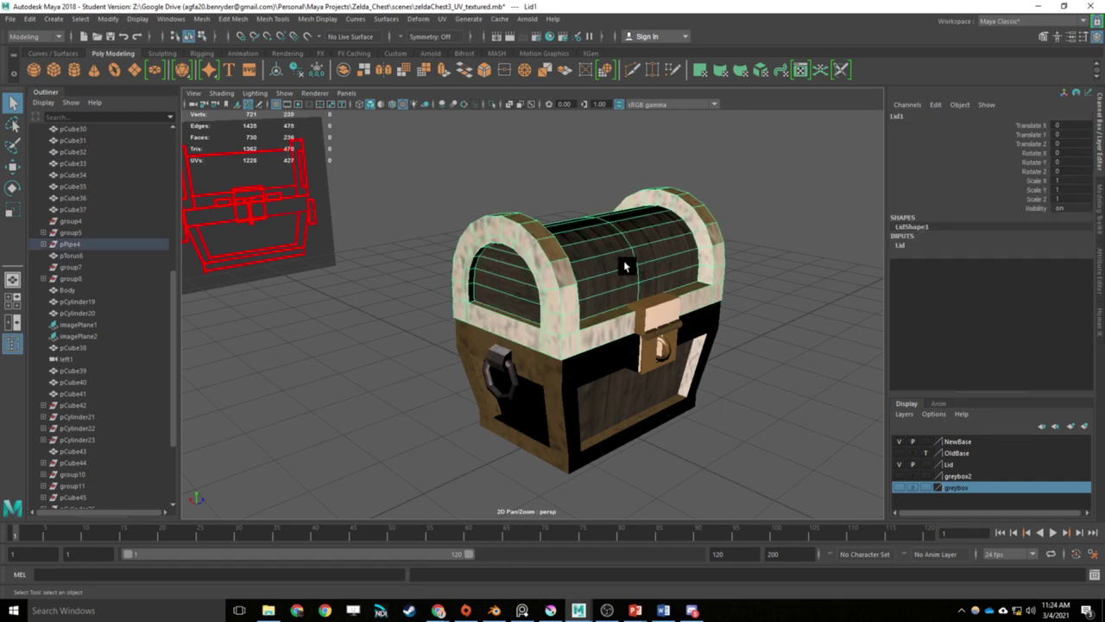
{"action": "left_click", "coordinate": [581, 370]}
{"action": "left_click", "coordinate": [658, 352]}
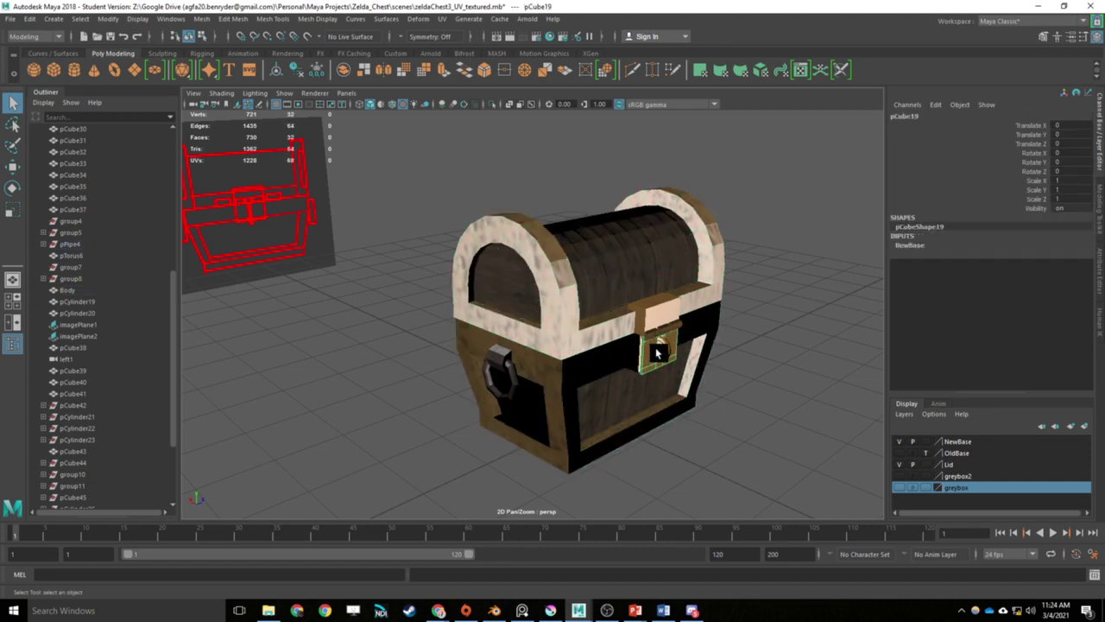
{"action": "left_click", "coordinate": [654, 316]}
{"action": "left_click_drag", "start_coordinate": [750, 353], "coordinate": [635, 288]}
{"action": "left_click_drag", "start_coordinate": [538, 279], "coordinate": [630, 226]}
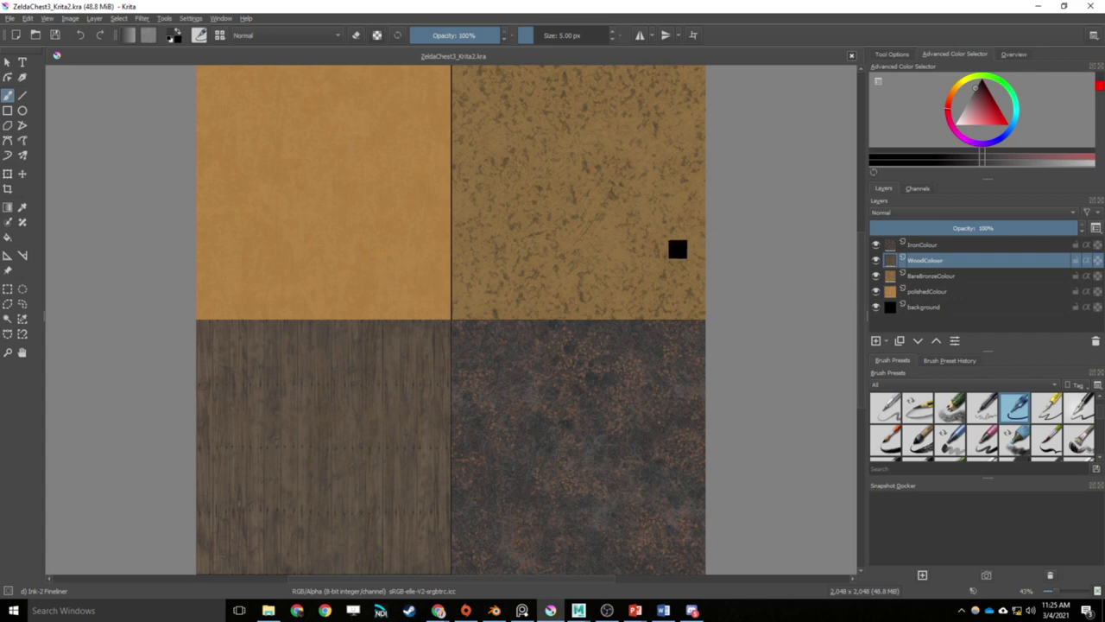
Step: Switch from the Krita texture image back to Maya and open the UV Editor for the chest lid
{"action": "left_click", "coordinate": [1033, 7]}
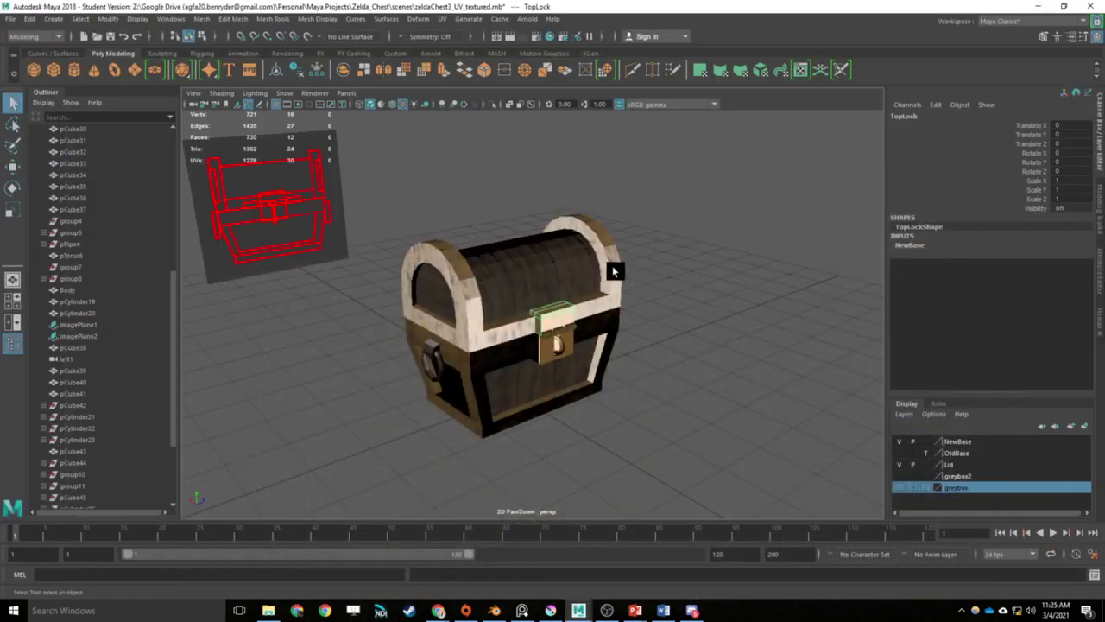
{"action": "left_click", "coordinate": [708, 265]}
{"action": "left_click", "coordinate": [557, 253]}
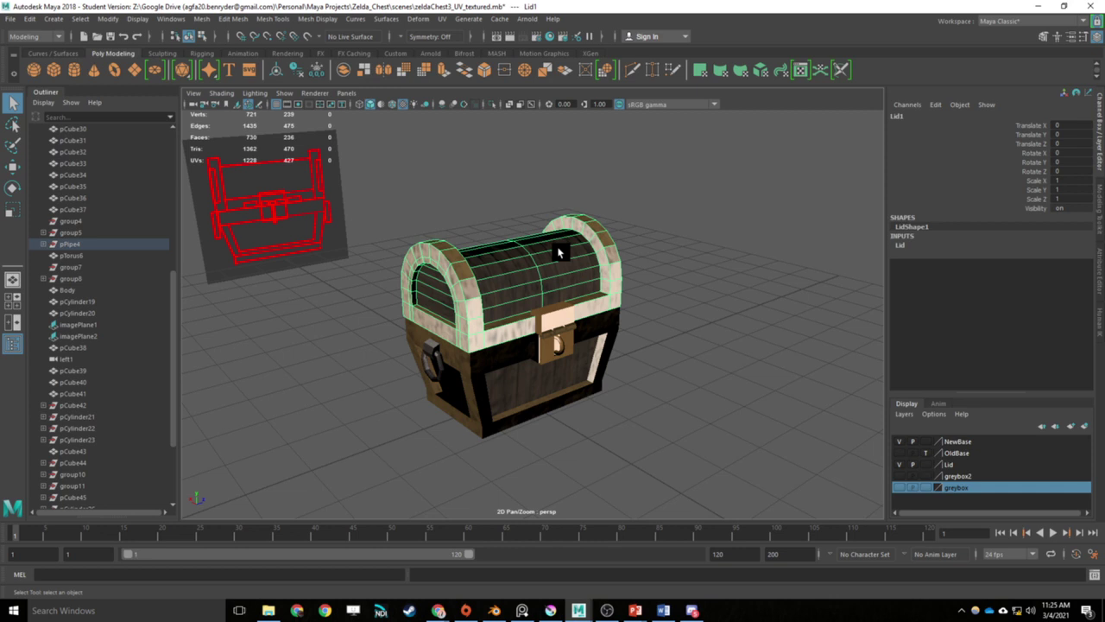
{"action": "left_click", "coordinate": [441, 18]}
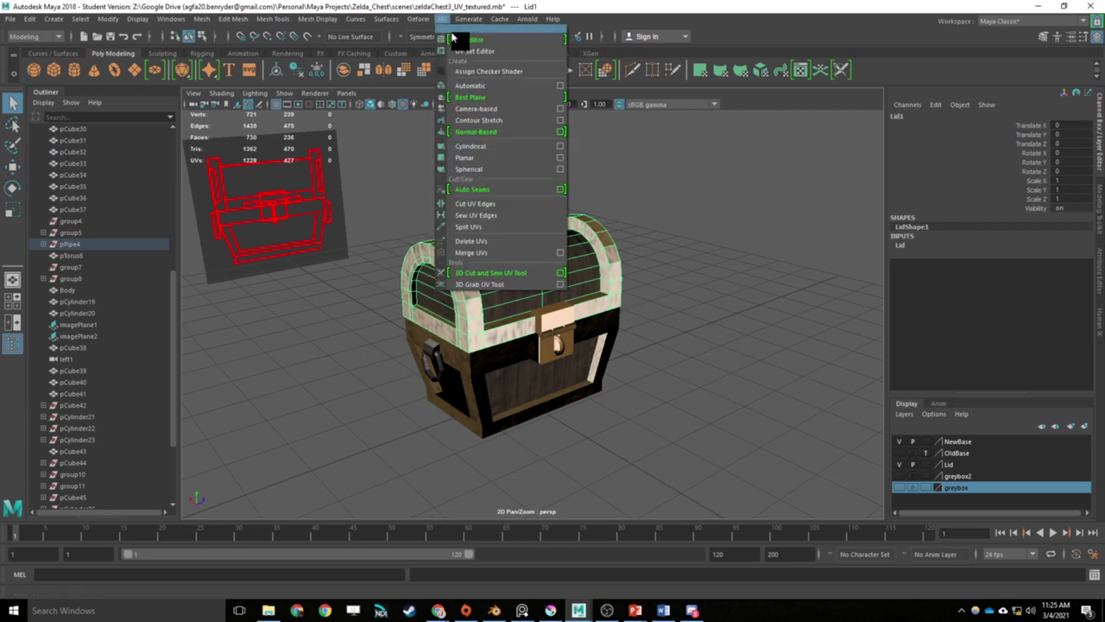
{"action": "left_click", "coordinate": [454, 39]}
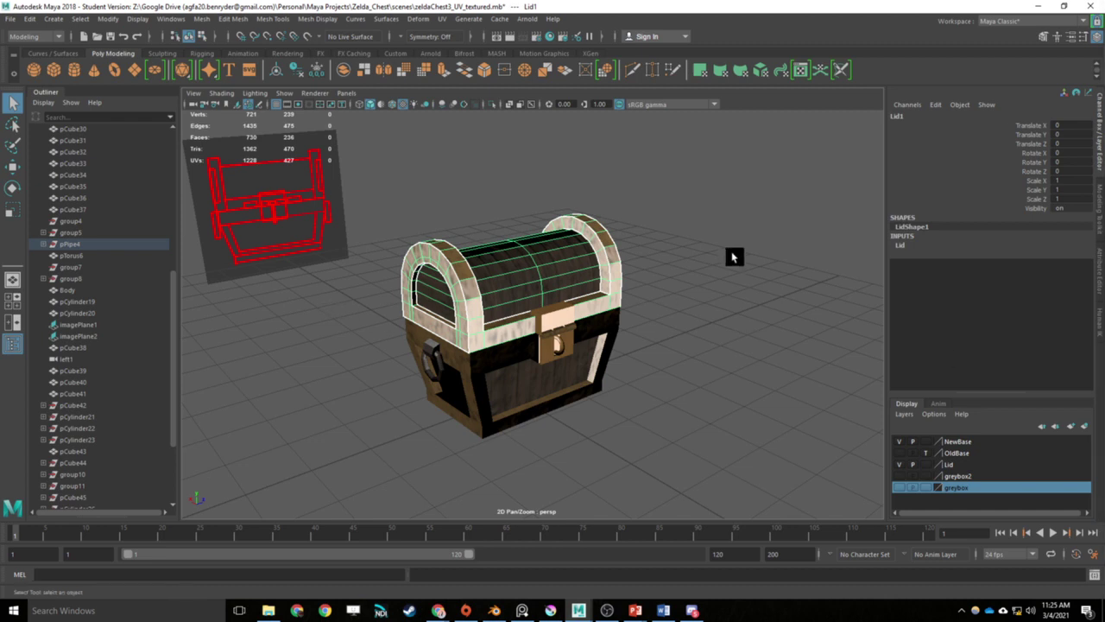
Step: Select all the chest meshes and pick faces of the lid in face selection mode
{"action": "left_click_drag", "start_coordinate": [733, 254], "coordinate": [390, 457]}
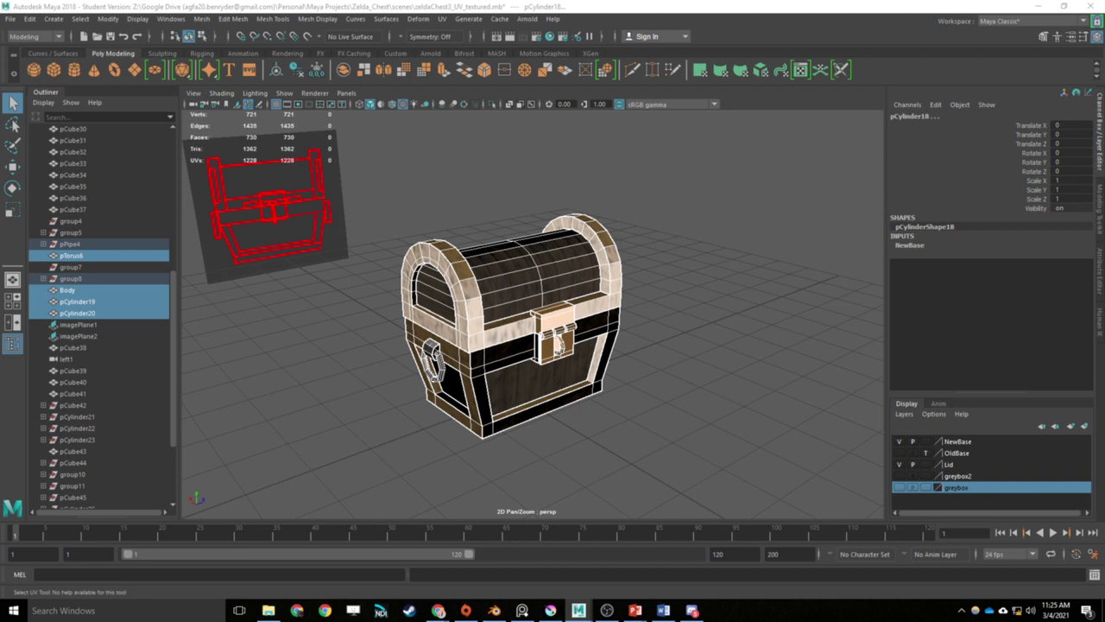
{"action": "key", "text": "F11"}
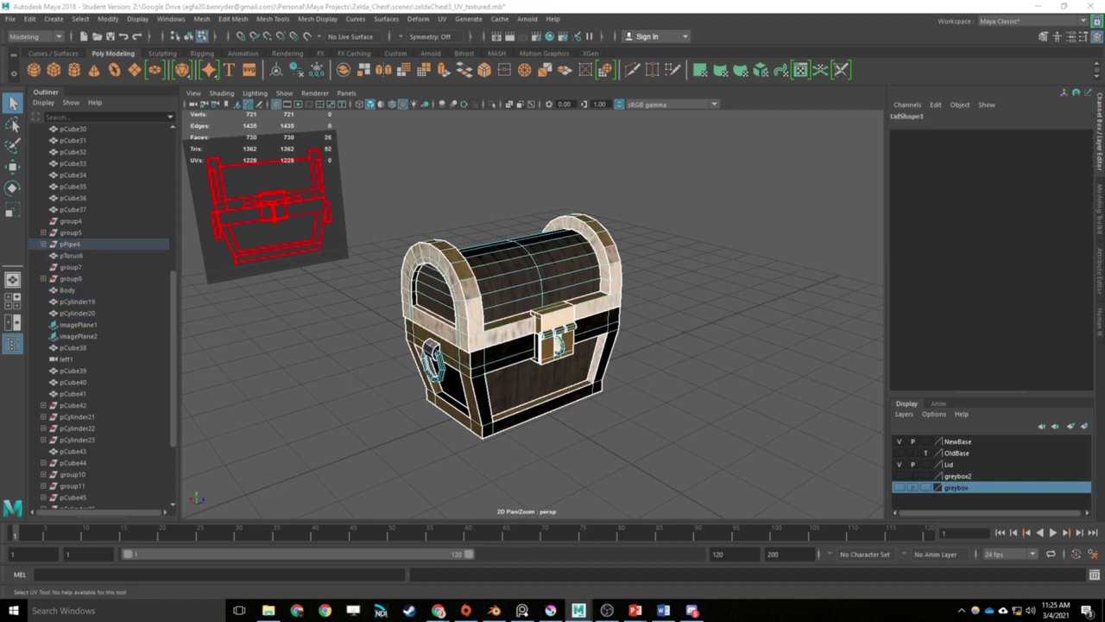
{"action": "key", "text": "ctrl+F11"}
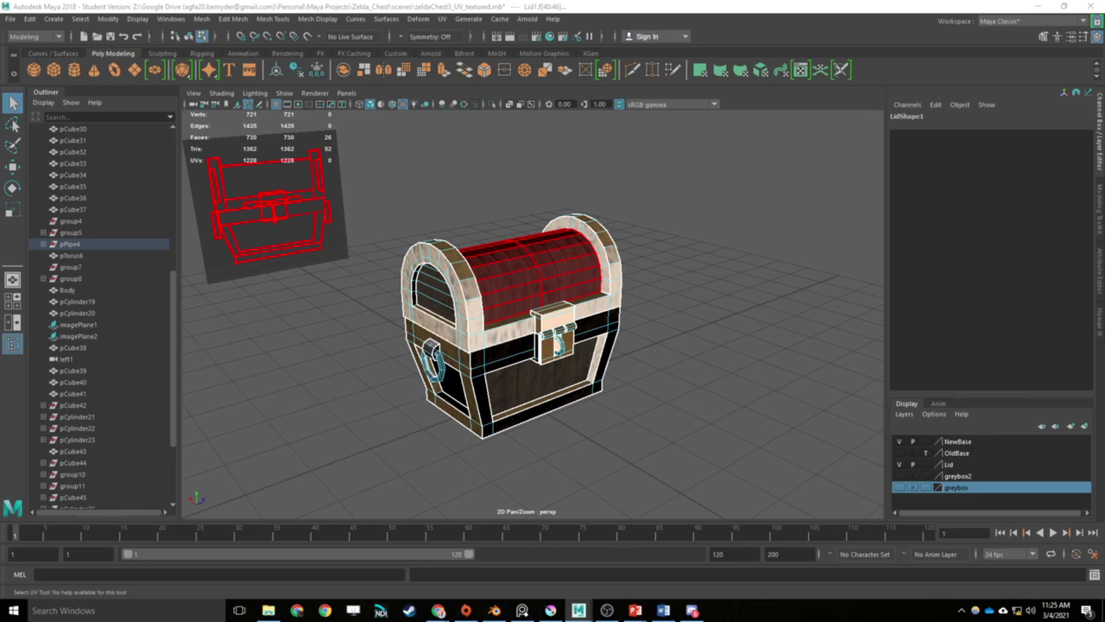
Step: Pick the wooden front panel of the chest body and the faces of the lock in turn
{"action": "left_click", "coordinate": [679, 383]}
{"action": "left_click_drag", "start_coordinate": [679, 382], "coordinate": [870, 391]}
{"action": "left_click", "coordinate": [651, 396]}
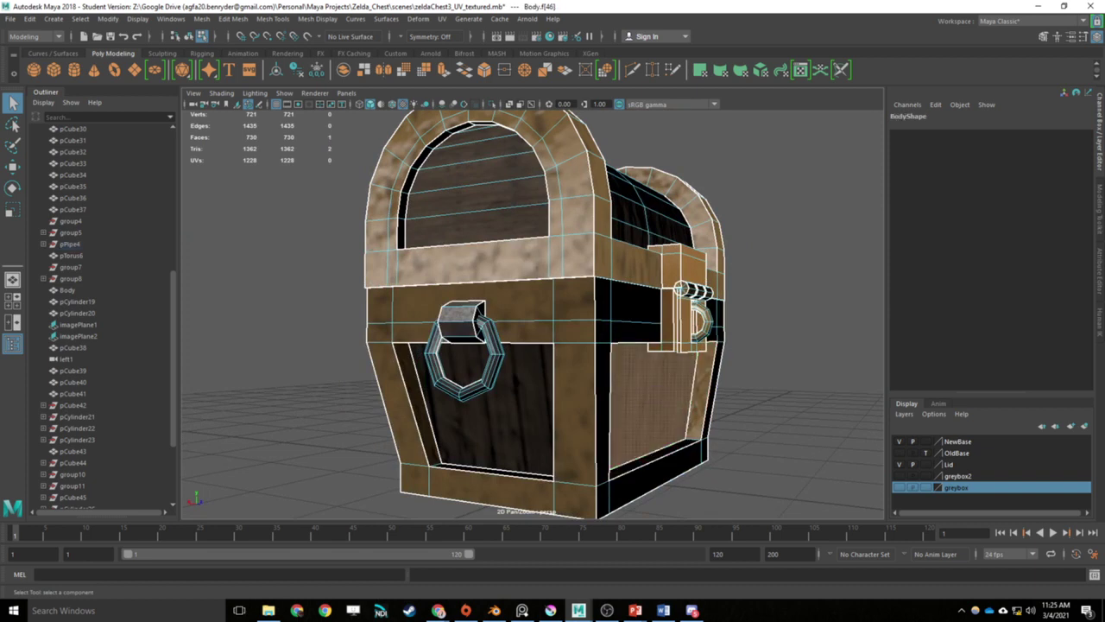
{"action": "left_click", "coordinate": [653, 406]}
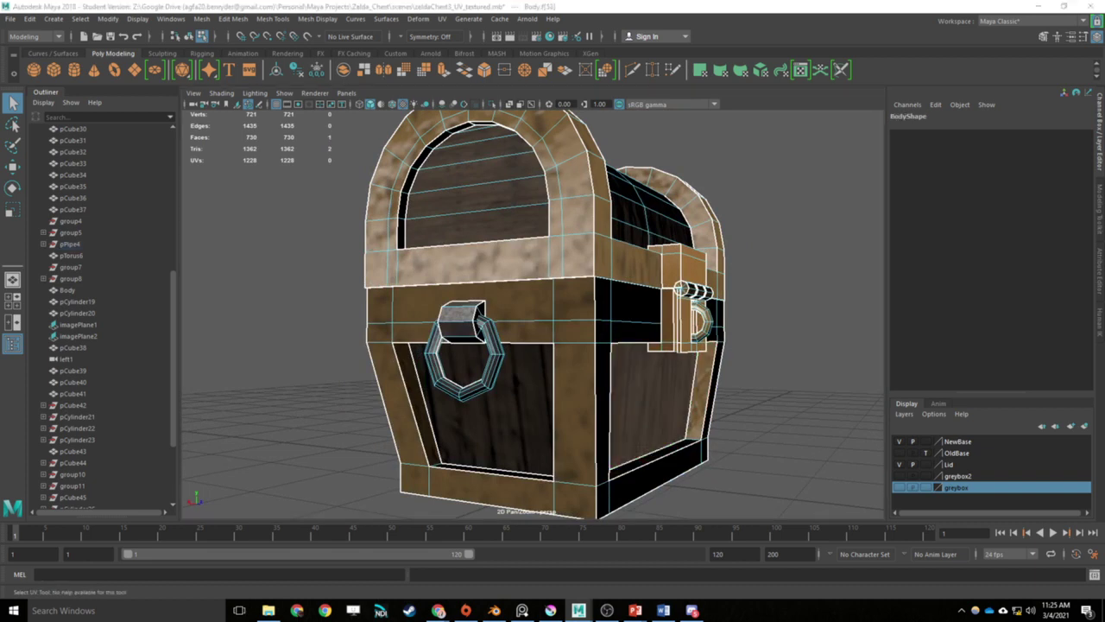
{"action": "left_click", "coordinate": [671, 266], "text": "shift"}
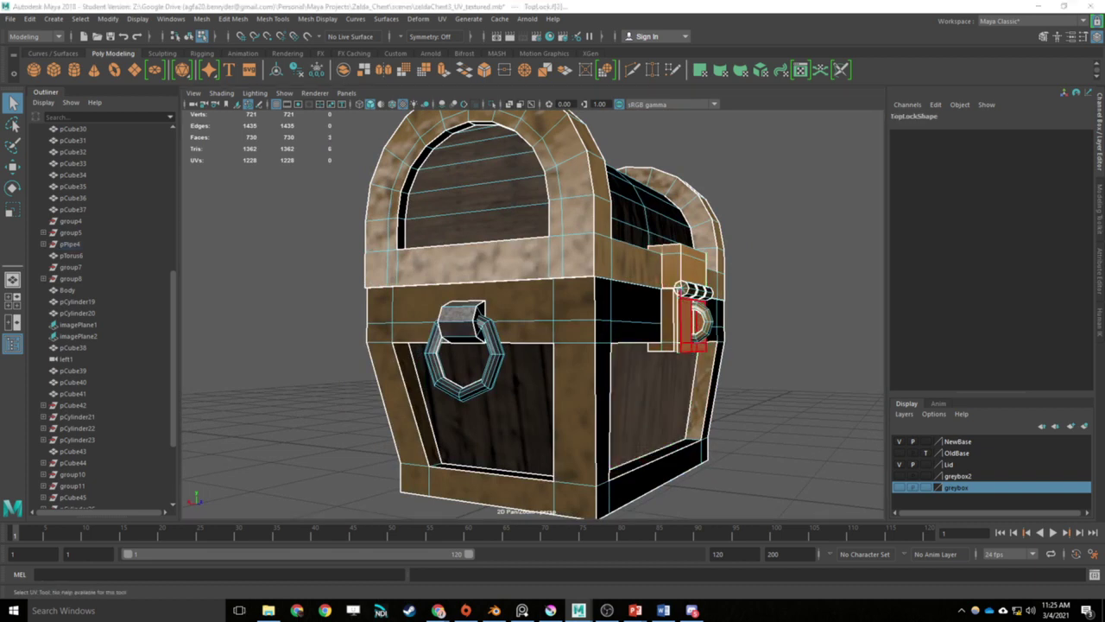
{"action": "left_click", "coordinate": [691, 333], "text": "shift"}
Step: Look at the lock up close, then select the bronze frame faces on the chest body's front
{"action": "left_click_drag", "start_coordinate": [792, 319], "coordinate": [597, 348]}
{"action": "scroll", "coordinate": [542, 337], "scroll_direction": "up", "scroll_amount": 8}
{"action": "scroll", "coordinate": [542, 338], "scroll_direction": "down", "scroll_amount": 6}
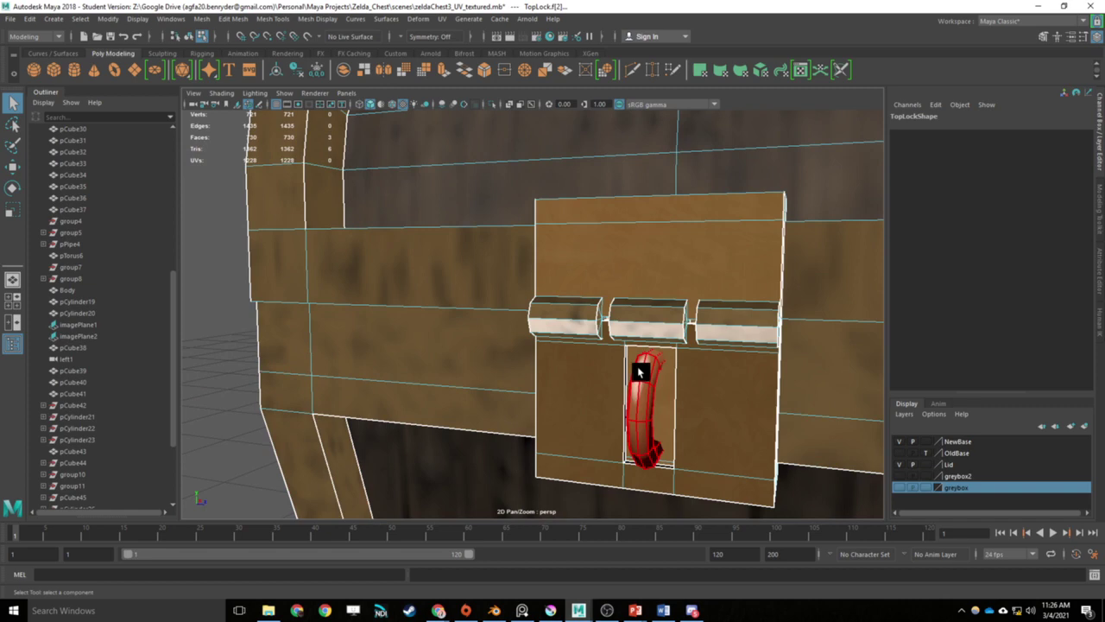
{"action": "left_click", "coordinate": [628, 277]}
{"action": "scroll", "coordinate": [728, 317], "scroll_direction": "down", "scroll_amount": 5}
{"action": "left_click", "coordinate": [780, 326]}
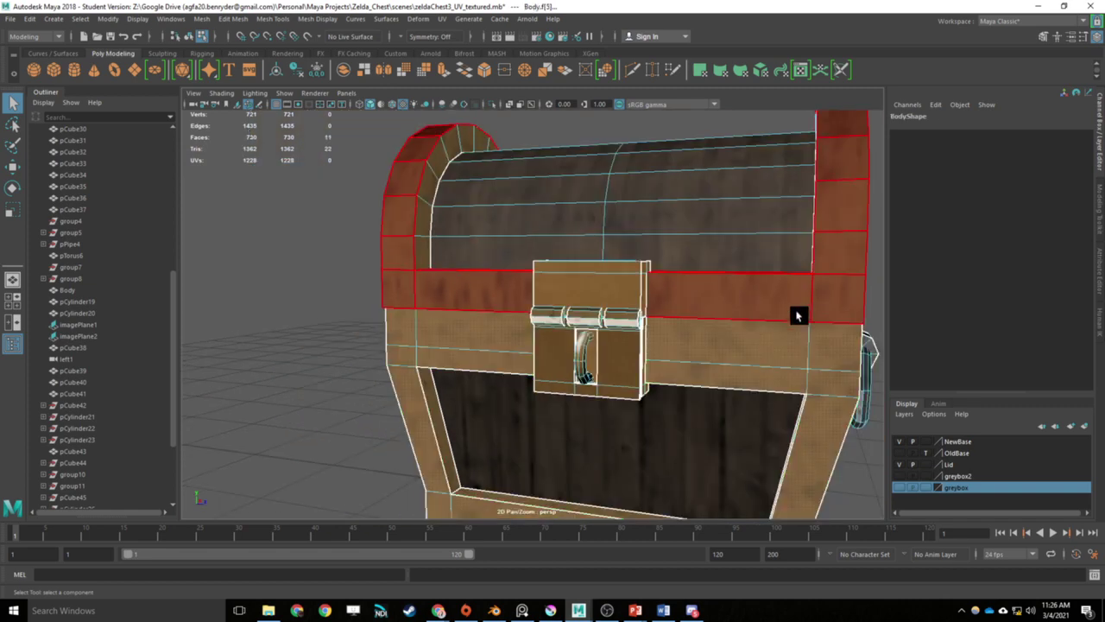
Step: Check which chest parts the remaining UV shells cover, going through the lid, body frame and cylinder faces
{"action": "key", "text": "ctrl+z"}
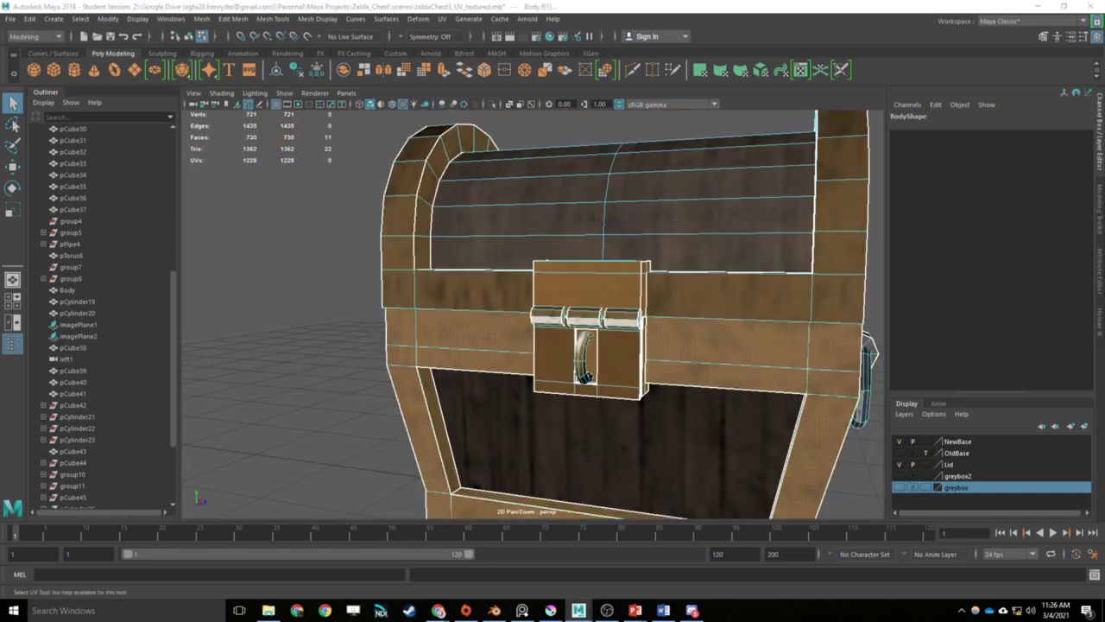
{"action": "key", "text": "ctrl+z"}
{"action": "key", "text": "ctrl+z"}
{"action": "key", "text": "ctrl+z"}
{"action": "key", "text": "ctrl+z"}
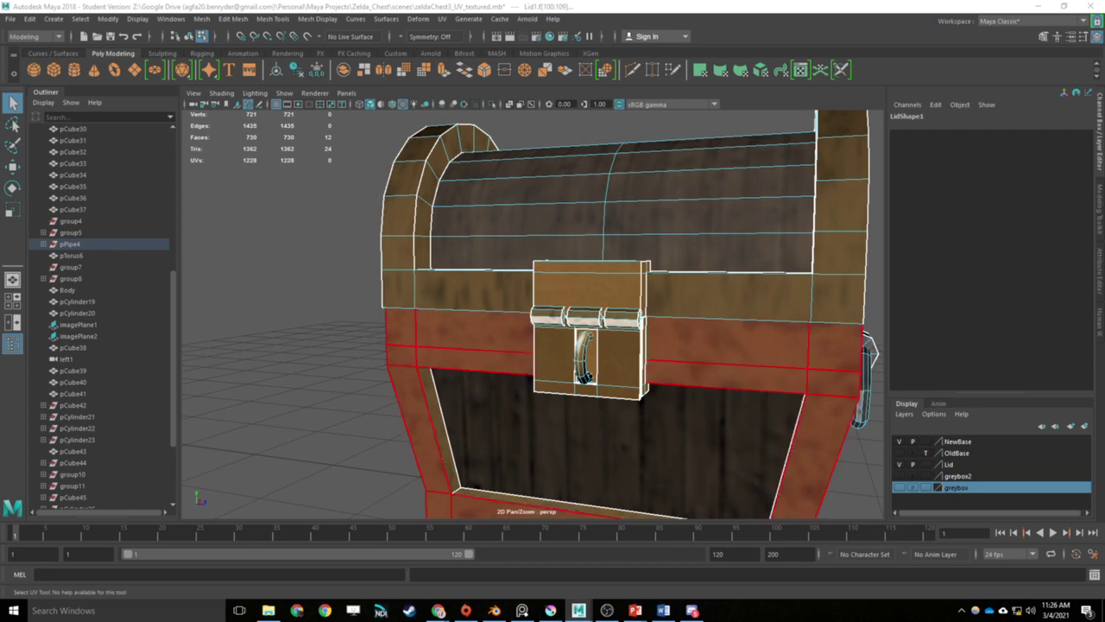
{"action": "key", "text": "ctrl+z"}
{"action": "key", "text": "ctrl+z"}
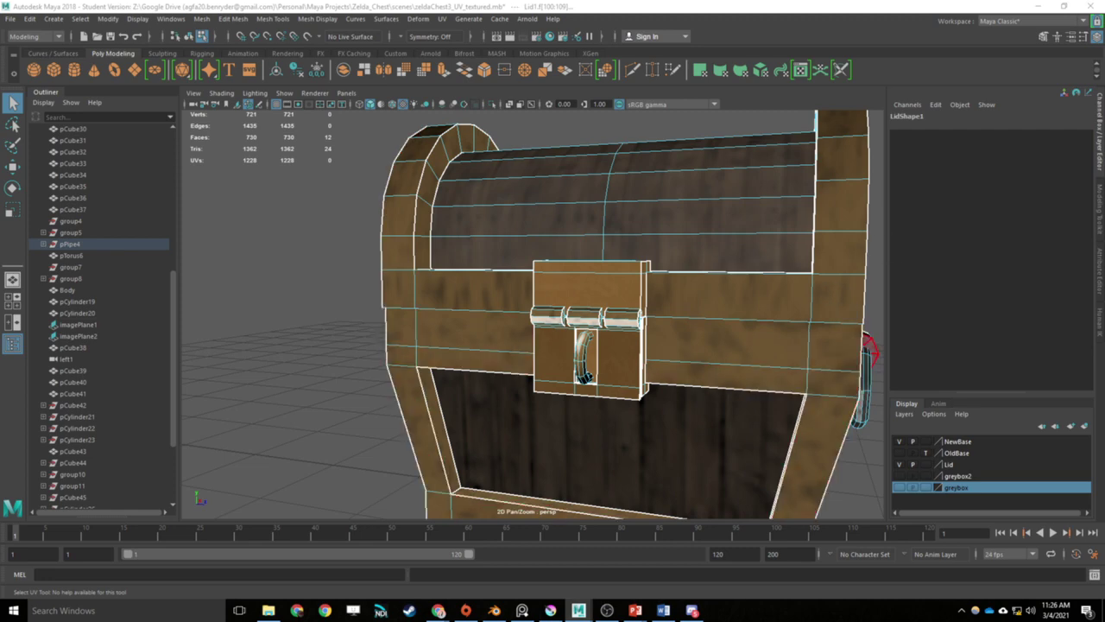
{"action": "key", "text": "ctrl+z"}
{"action": "key", "text": "ctrl+z"}
{"action": "key", "text": "ctrl+z"}
{"action": "key", "text": "ctrl+z"}
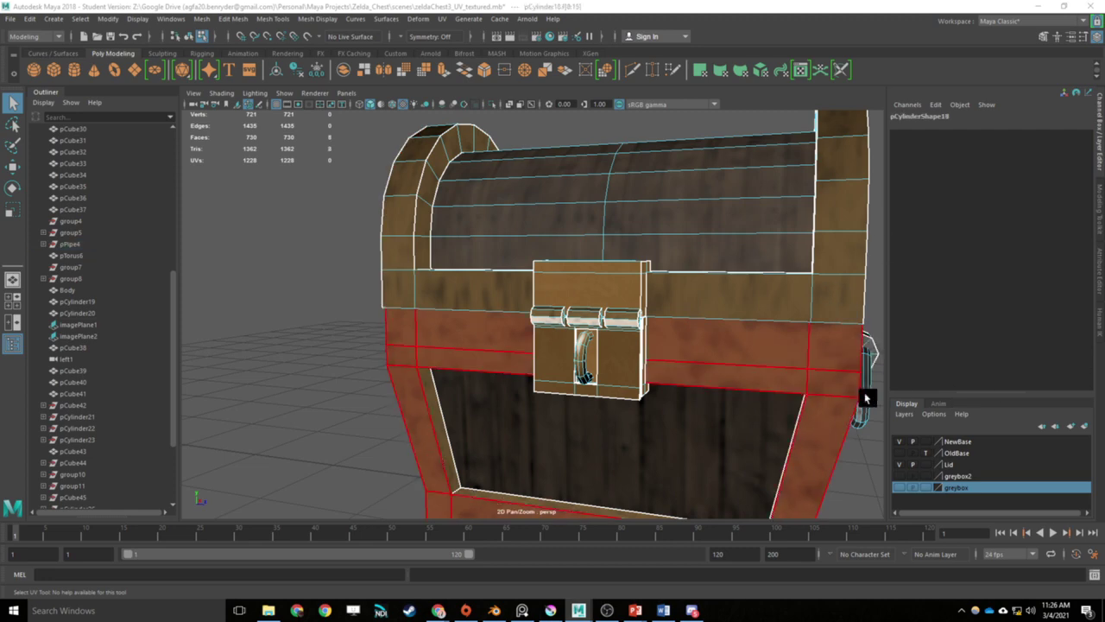
Step: Examine the texturing on the chest's back, side and front with no faces selected
{"action": "scroll", "coordinate": [734, 380], "scroll_direction": "down", "scroll_amount": 3}
{"action": "left_click_drag", "start_coordinate": [795, 390], "coordinate": [639, 375], "text": "alt"}
{"action": "left_click_drag", "start_coordinate": [414, 380], "coordinate": [468, 369], "text": "alt"}
{"action": "left_click", "coordinate": [343, 362]}
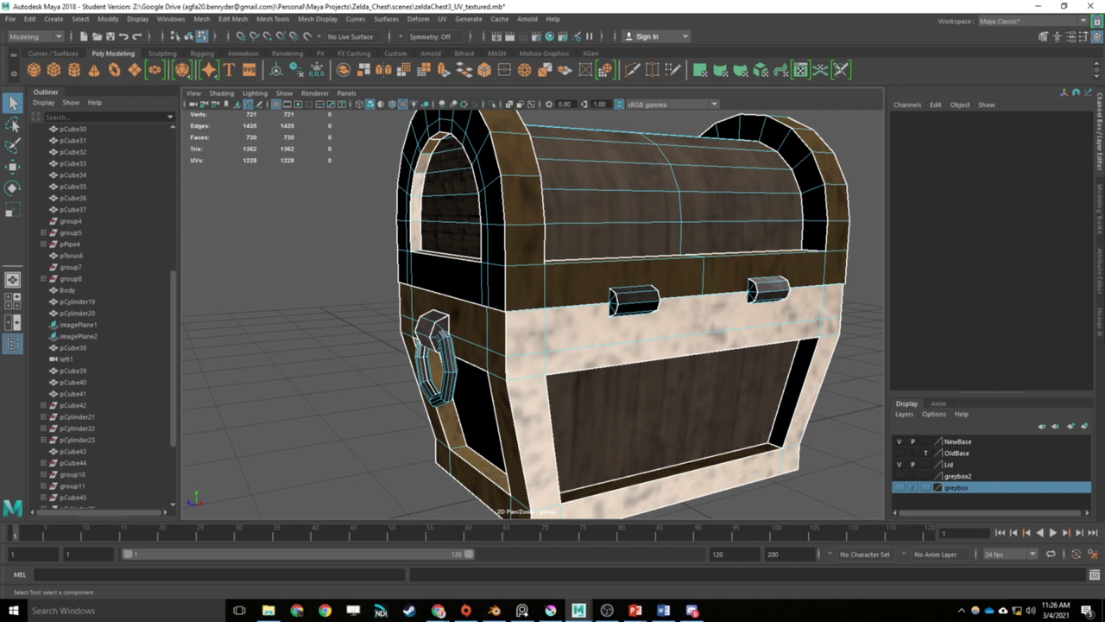
{"action": "key", "text": "ctrl+z"}
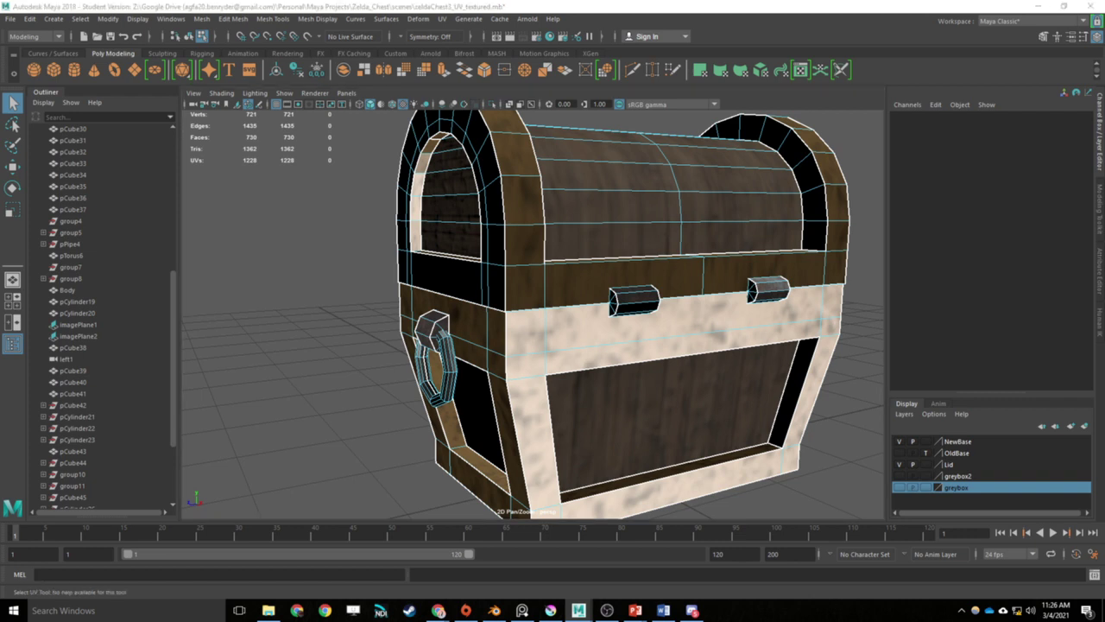
{"action": "key", "text": "ctrl+z"}
{"action": "left_click_drag", "start_coordinate": [604, 326], "coordinate": [812, 334]}
Step: Try moving and scaling the UVs of the upper lock plate to change its texture, then return to object mode
{"action": "left_click", "coordinate": [488, 250]}
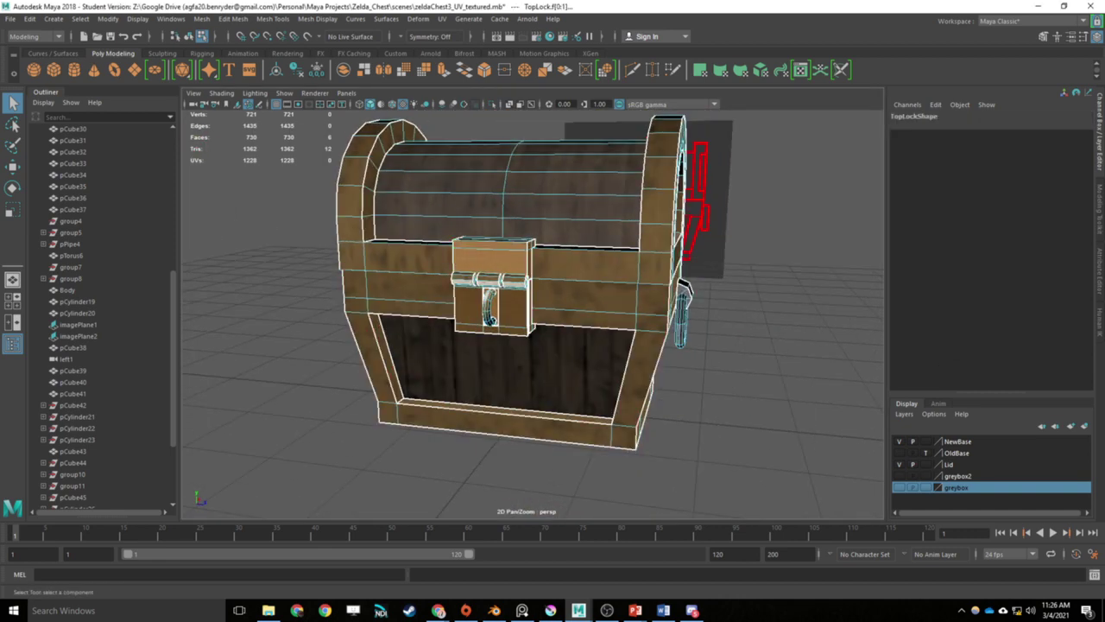
{"action": "key", "text": "w"}
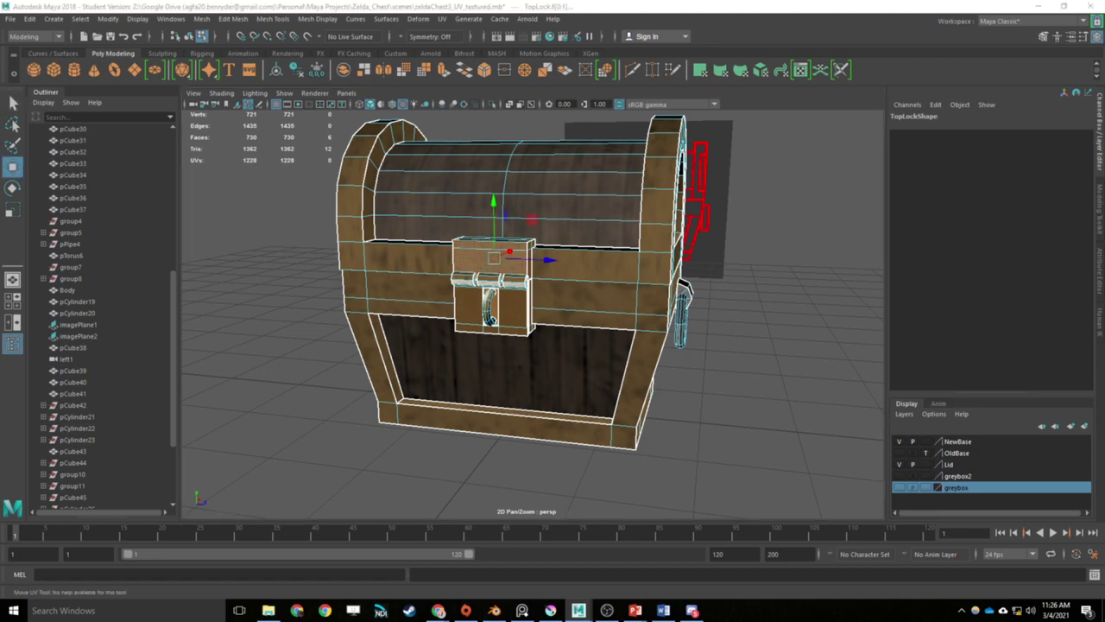
{"action": "key", "text": "r"}
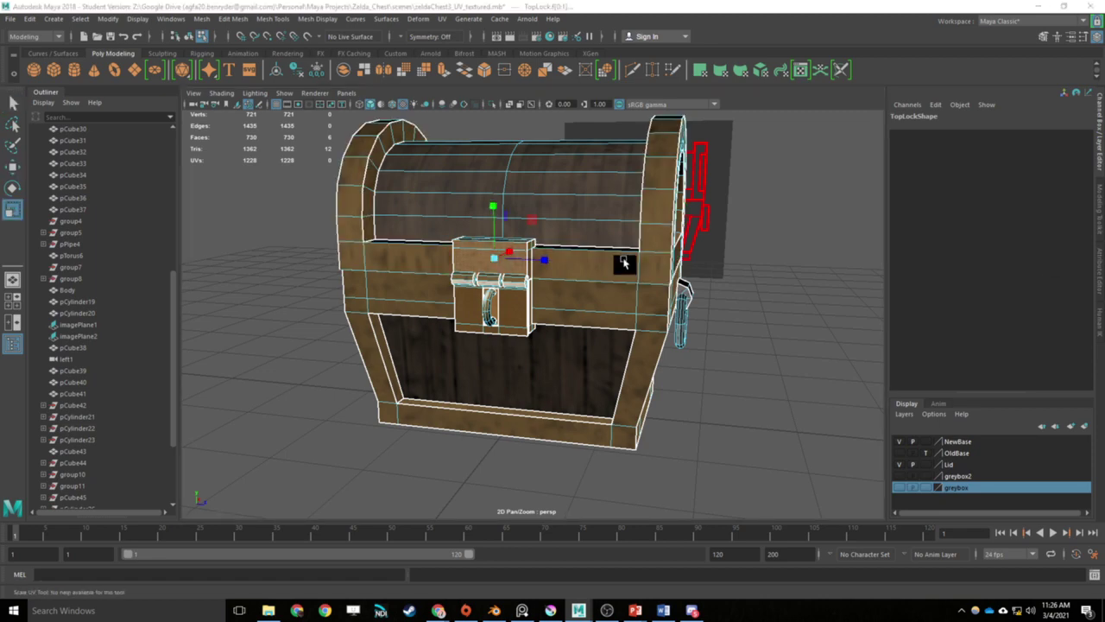
{"action": "left_click_drag", "start_coordinate": [518, 269], "coordinate": [548, 290]}
{"action": "scroll", "coordinate": [289, 294], "scroll_direction": "up", "scroll_amount": 4}
{"action": "scroll", "coordinate": [288, 294], "scroll_direction": "down", "scroll_amount": 1}
{"action": "left_click", "coordinate": [270, 320]}
{"action": "right_click", "coordinate": [270, 293]}
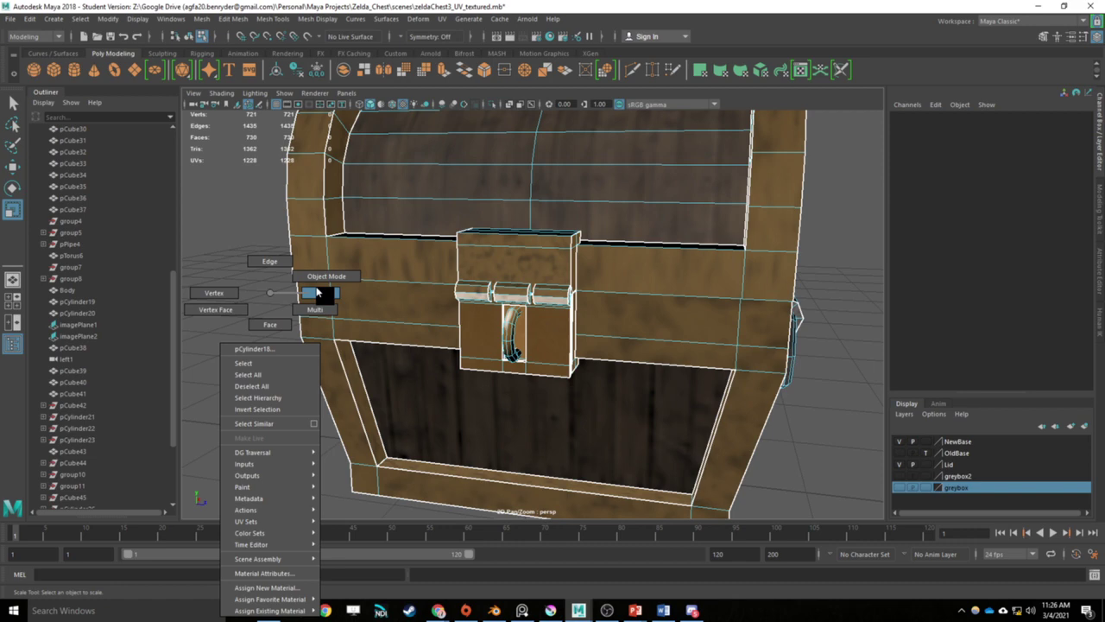
{"action": "left_click", "coordinate": [327, 276]}
{"action": "left_click", "coordinate": [250, 303]}
{"action": "left_click_drag", "start_coordinate": [377, 306], "coordinate": [401, 309]}
Step: Undo the UV changes on the upper lock plate and clear its selection
{"action": "key", "text": "ctrl+z"}
{"action": "key", "text": "ctrl+z"}
{"action": "key", "text": "ctrl+z"}
{"action": "key", "text": "ctrl+z"}
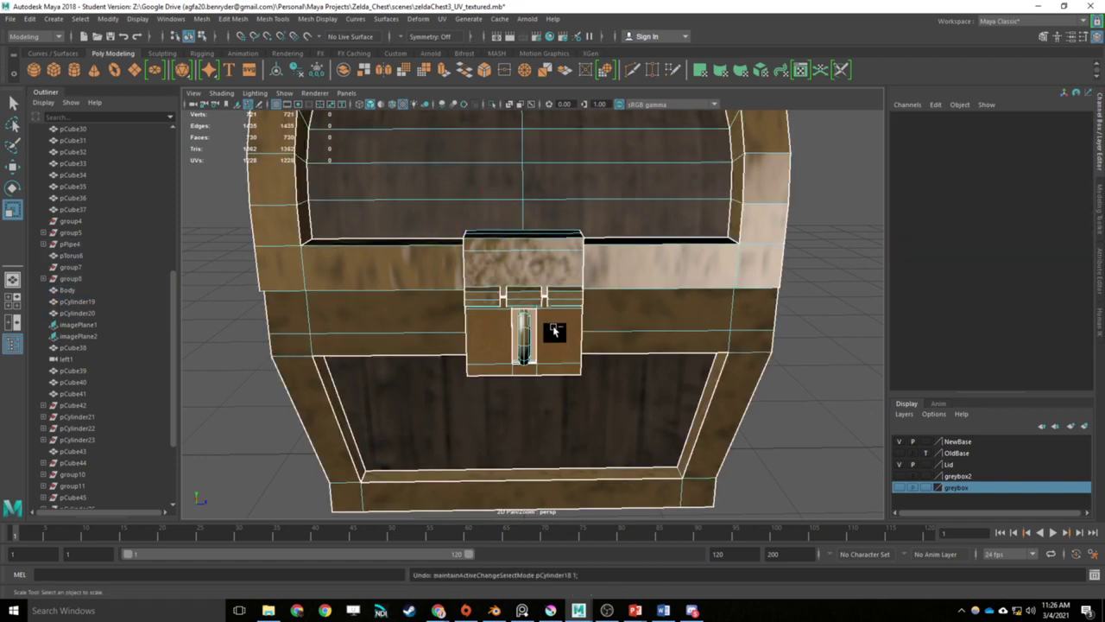
{"action": "key", "text": "ctrl+z"}
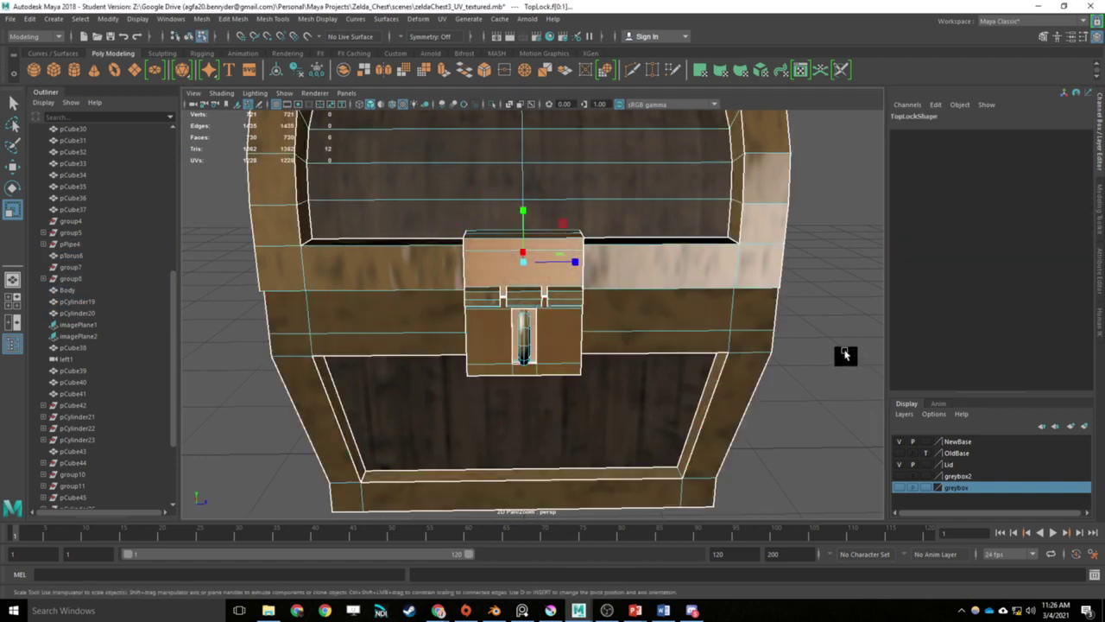
{"action": "left_click", "coordinate": [846, 354]}
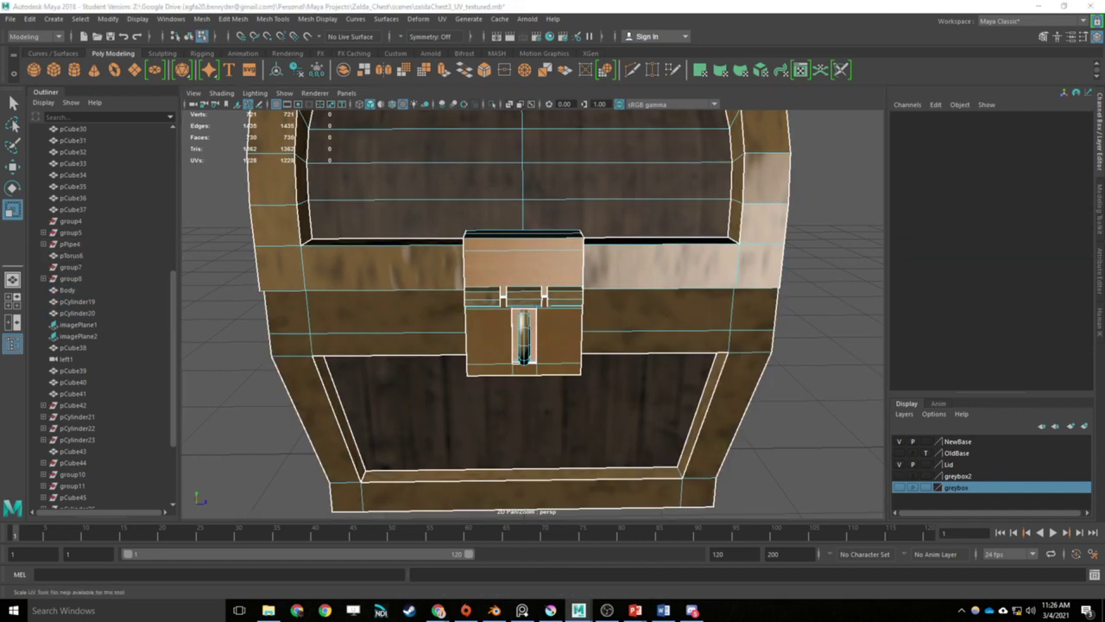
{"action": "key", "text": "ctrl+z"}
Step: Try rotating the UVs of the lid's curved wooden faces so the grain runs along the lid's length
{"action": "left_click_drag", "start_coordinate": [659, 269], "coordinate": [619, 429]}
{"action": "left_click", "coordinate": [711, 171]}
{"action": "left_click_drag", "start_coordinate": [710, 171], "coordinate": [976, 193]}
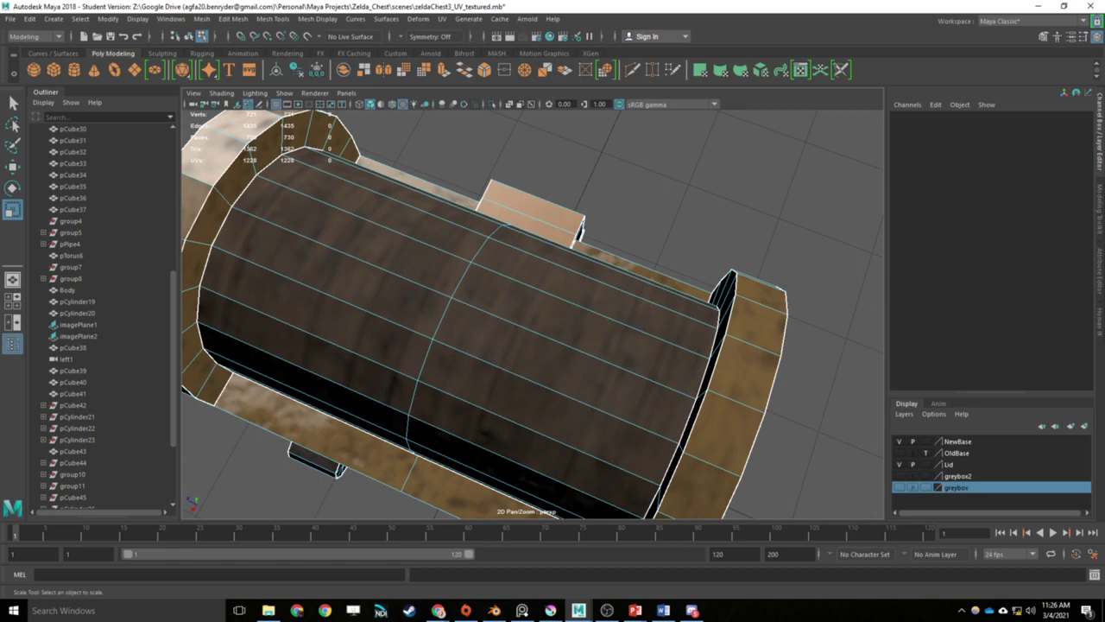
{"action": "key", "text": "ctrl+z"}
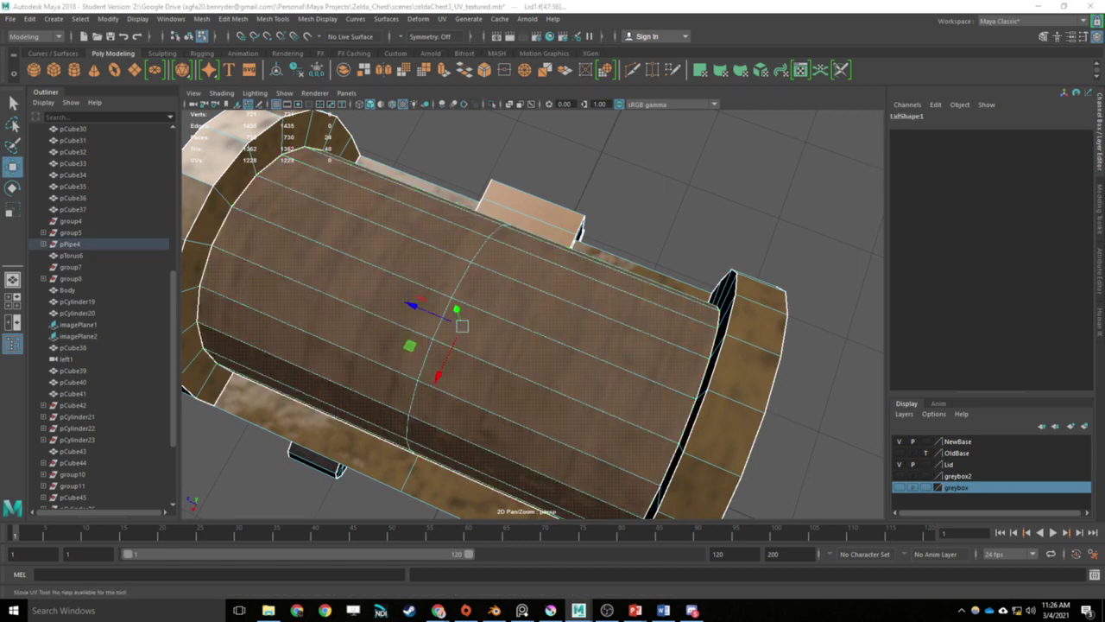
{"action": "key", "text": "e"}
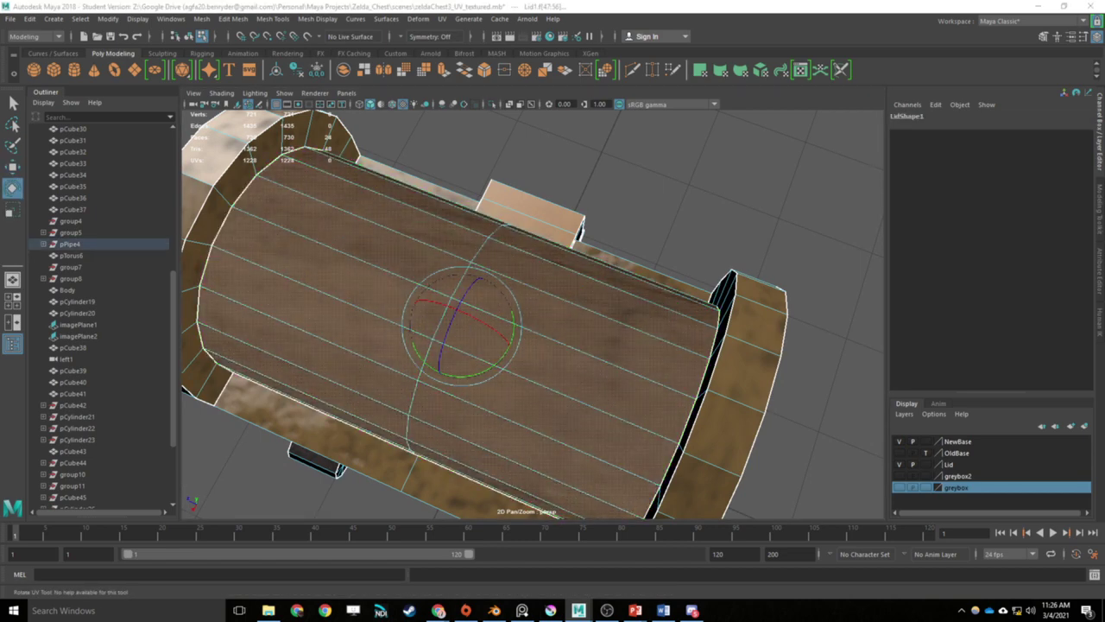
{"action": "left_click", "coordinate": [833, 255]}
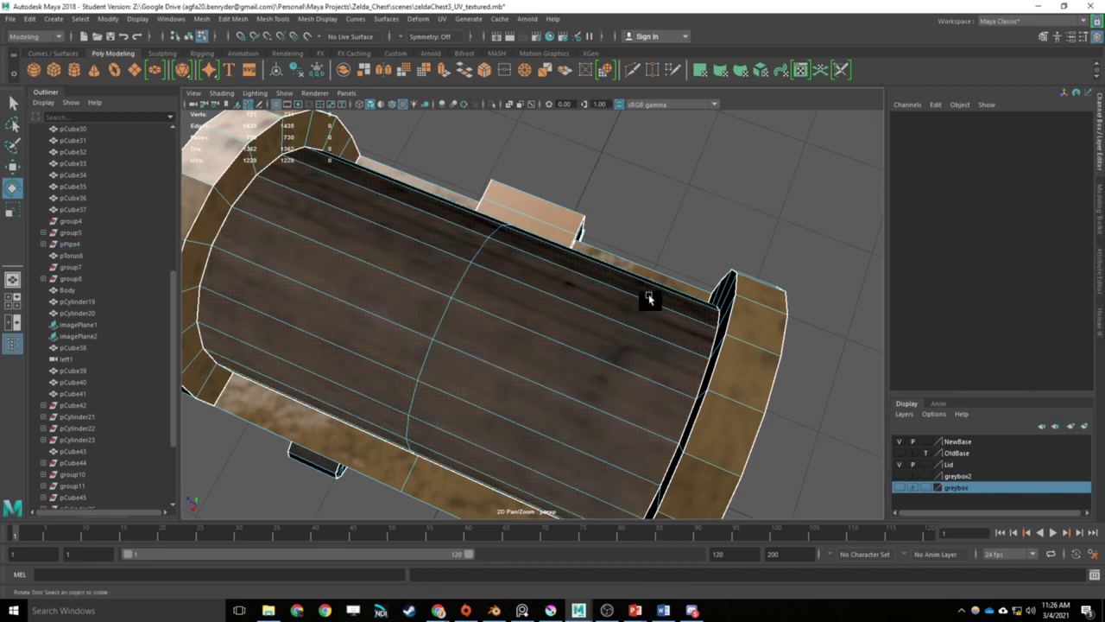
{"action": "left_click_drag", "start_coordinate": [662, 373], "coordinate": [670, 294], "text": "alt"}
{"action": "scroll", "coordinate": [670, 295], "scroll_direction": "down", "scroll_amount": 2}
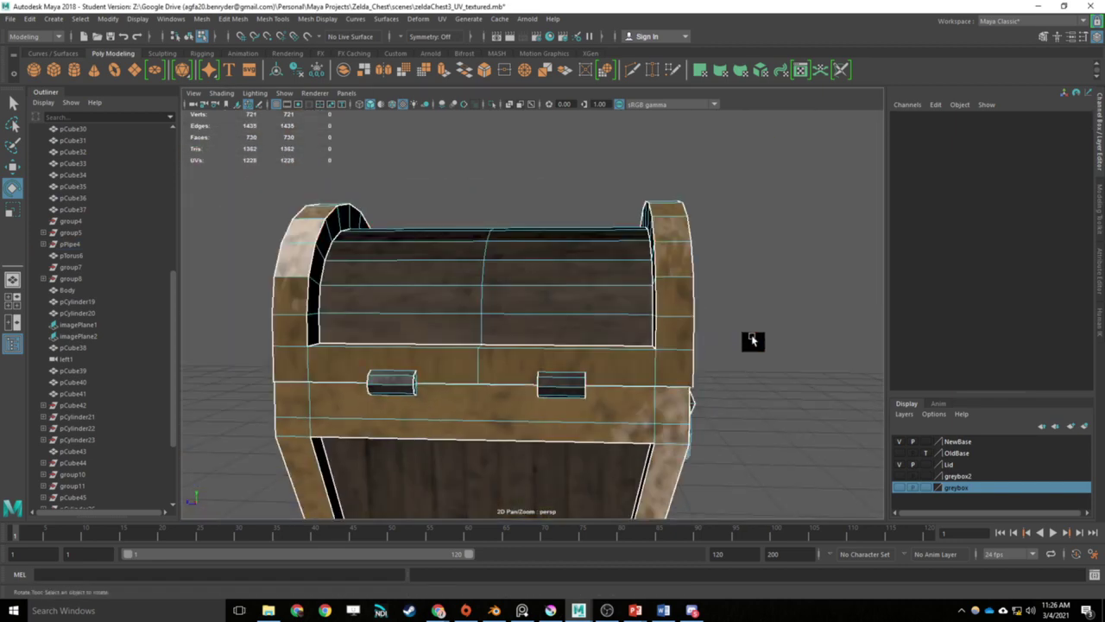
{"action": "left_click_drag", "start_coordinate": [792, 333], "coordinate": [728, 365], "text": "alt"}
Step: Undo the UV rotation on the lid's curved wooden faces
{"action": "key", "text": "ctrl+z"}
{"action": "key", "text": "ctrl+z"}
{"action": "key", "text": "ctrl+z"}
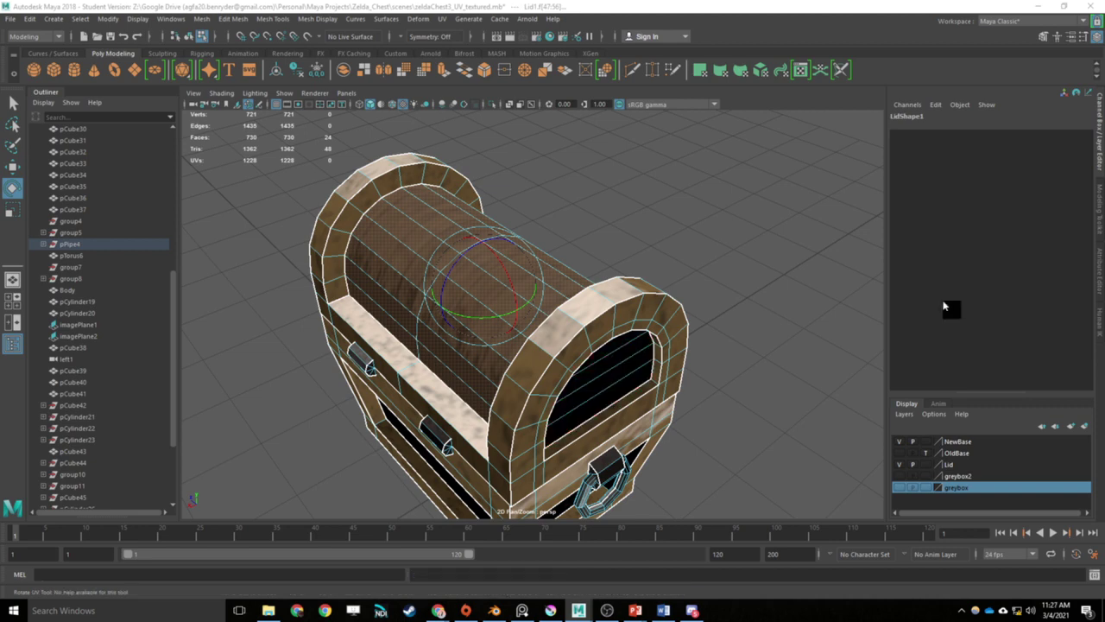
Step: Clear the selection of the lid's curved wooden faces
{"action": "left_click", "coordinate": [720, 240]}
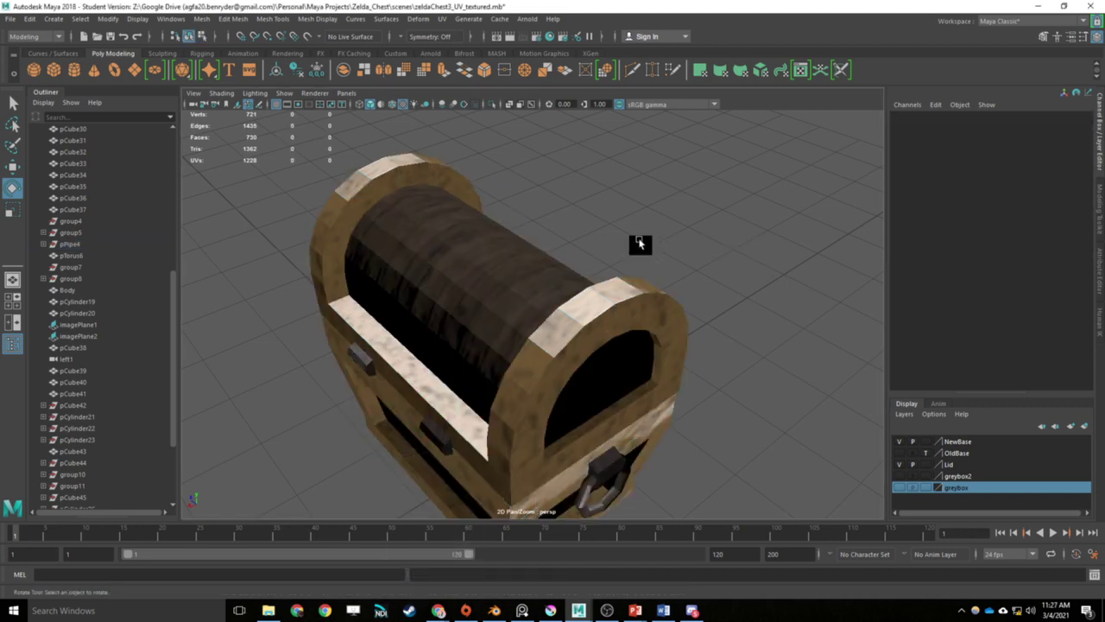
{"action": "left_click_drag", "start_coordinate": [639, 244], "coordinate": [899, 233]}
{"action": "scroll", "coordinate": [605, 265], "scroll_direction": "down", "scroll_amount": 5}
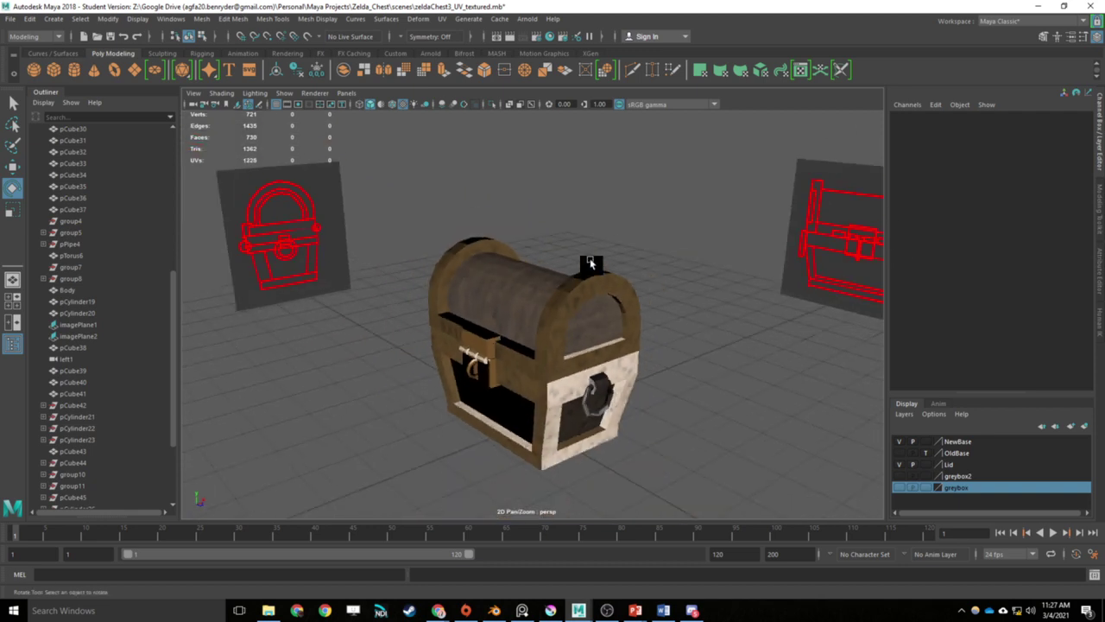
{"action": "left_click", "coordinate": [537, 285]}
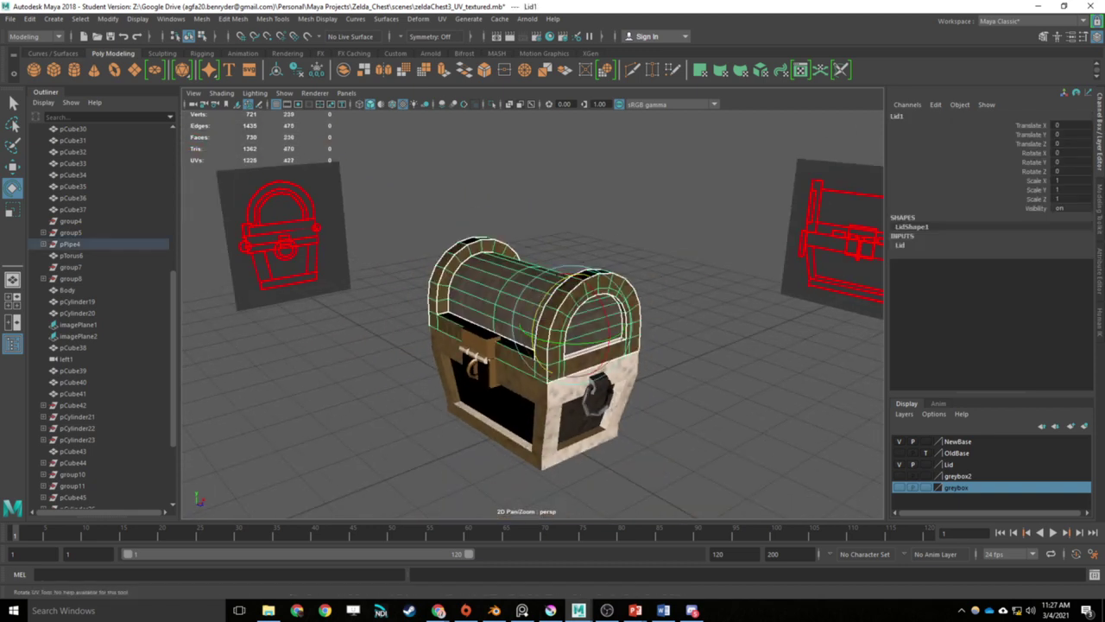
{"action": "left_click", "coordinate": [517, 380]}
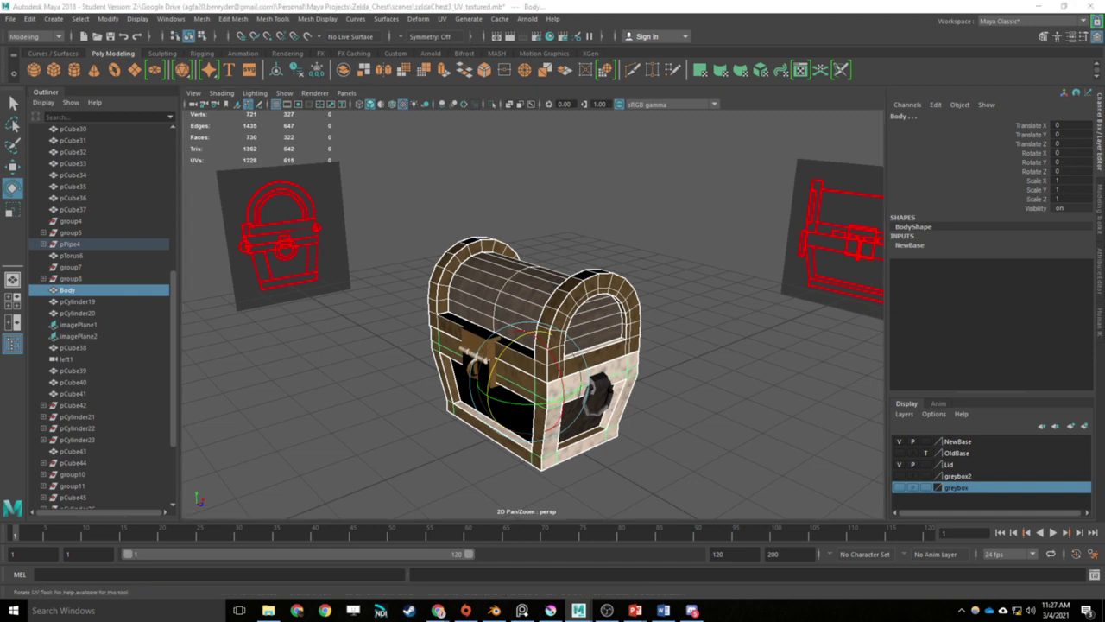
{"action": "left_click_drag", "start_coordinate": [740, 202], "coordinate": [496, 484]}
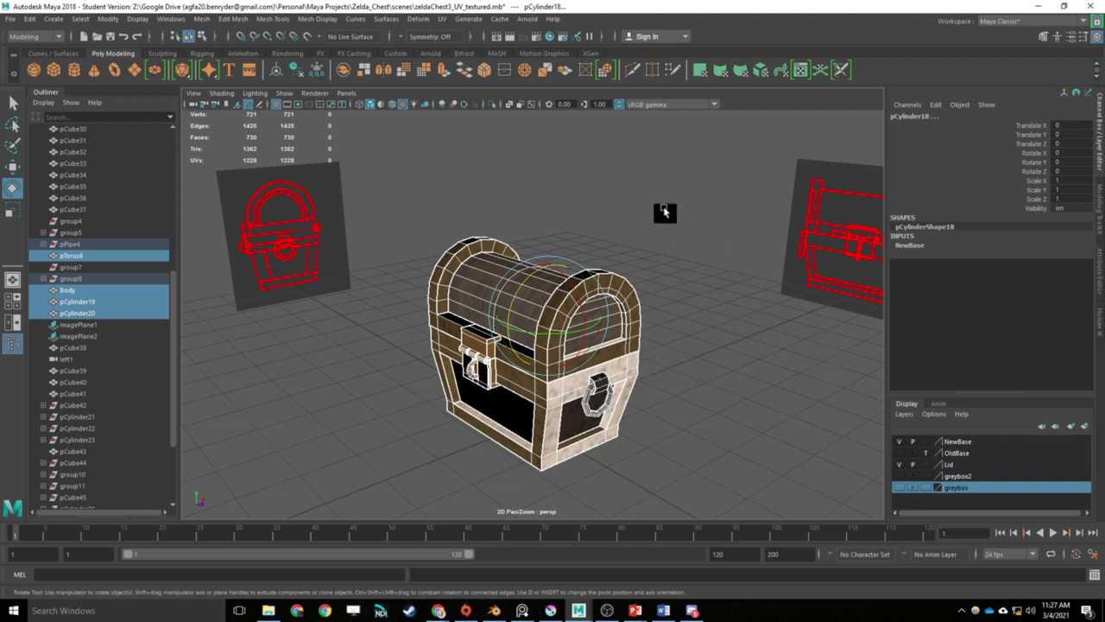
{"action": "left_click", "coordinate": [649, 252]}
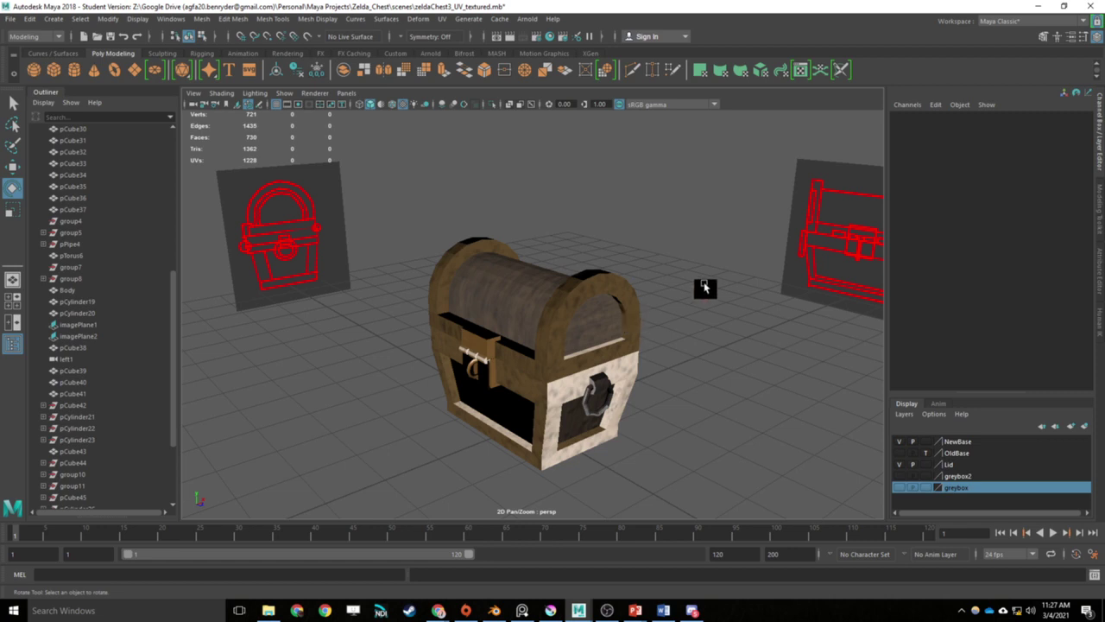
Step: Select every part of the treasure chest and show the combined UV layout in the UV Editor
{"action": "left_click_drag", "start_coordinate": [702, 289], "coordinate": [406, 474]}
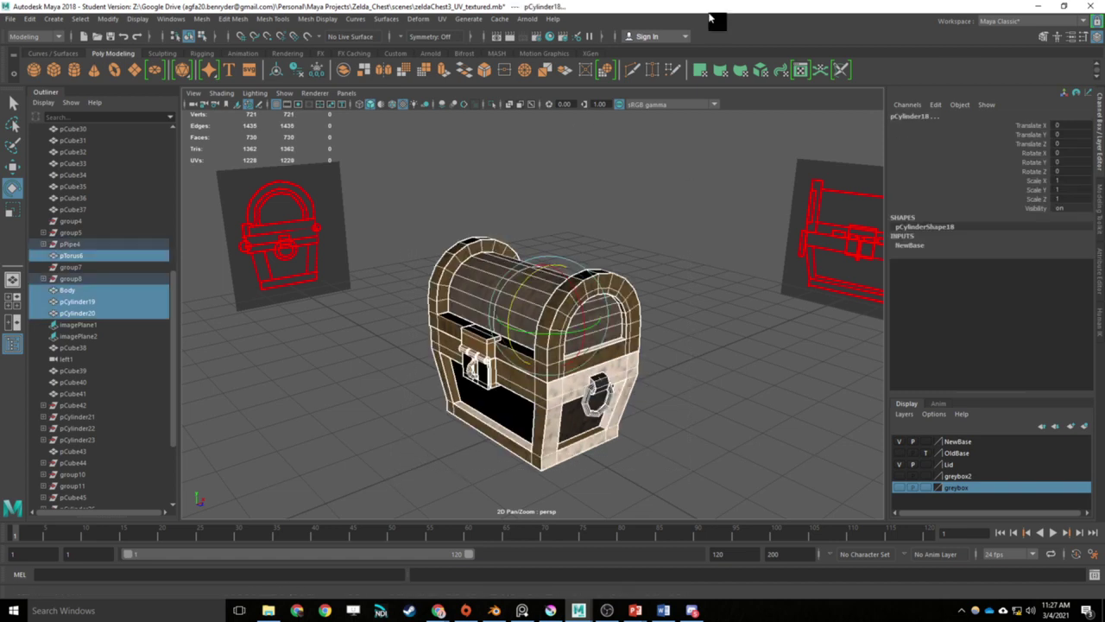
{"action": "left_click", "coordinate": [442, 19]}
{"action": "left_click", "coordinate": [442, 19]}
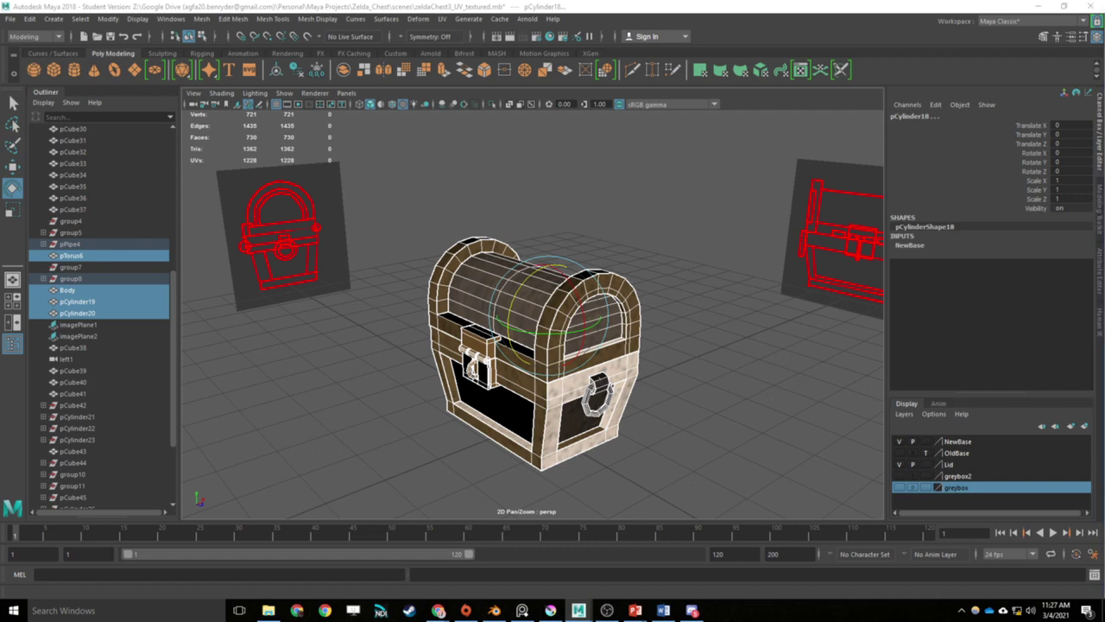
{"action": "left_click_drag", "start_coordinate": [1104, 102], "coordinate": [897, 59]}
{"action": "left_click_drag", "start_coordinate": [400, 175], "coordinate": [673, 194]}
{"action": "scroll", "coordinate": [812, 304], "scroll_direction": "down", "scroll_amount": 1}
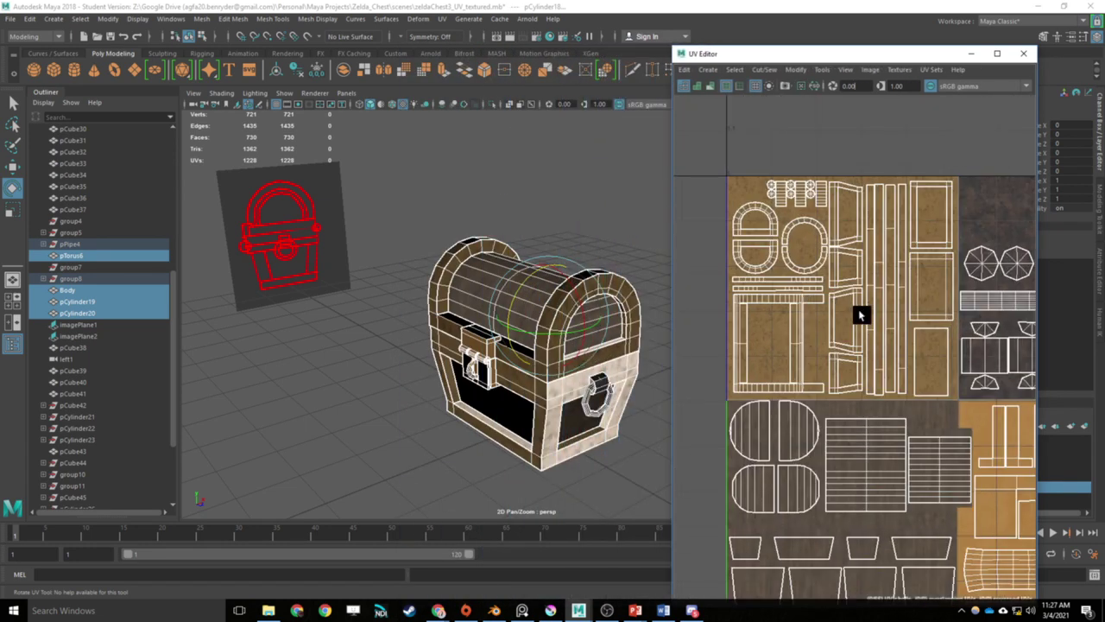
{"action": "scroll", "coordinate": [779, 246], "scroll_direction": "down", "scroll_amount": 1}
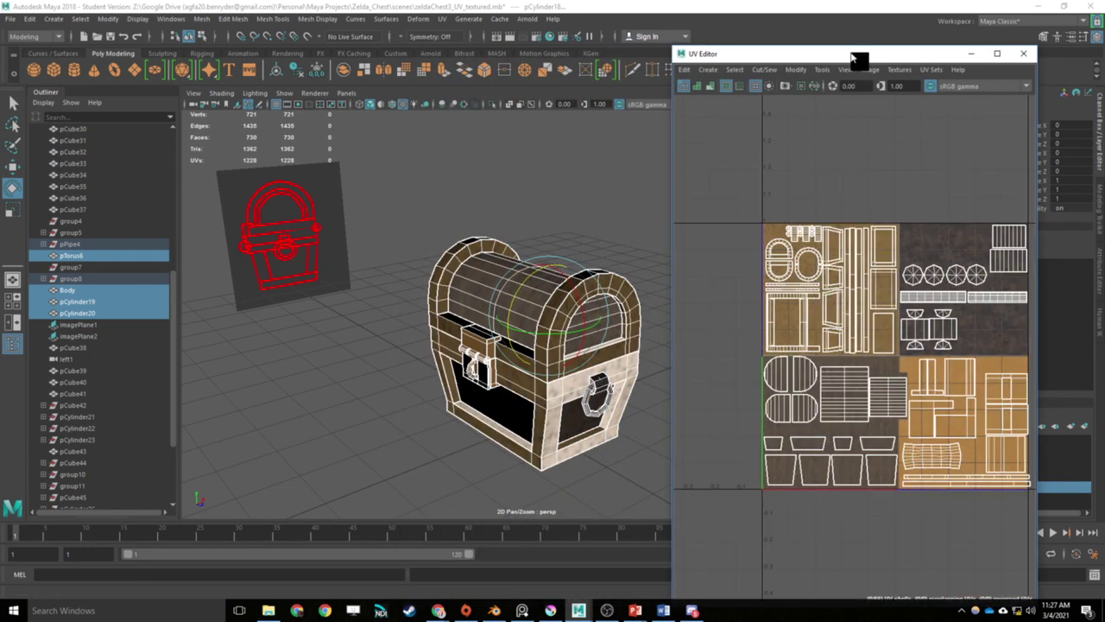
{"action": "left_click_drag", "start_coordinate": [855, 55], "coordinate": [820, 44]}
{"action": "scroll", "coordinate": [898, 298], "scroll_direction": "up", "scroll_amount": 2}
{"action": "scroll", "coordinate": [924, 326], "scroll_direction": "up", "scroll_amount": 1}
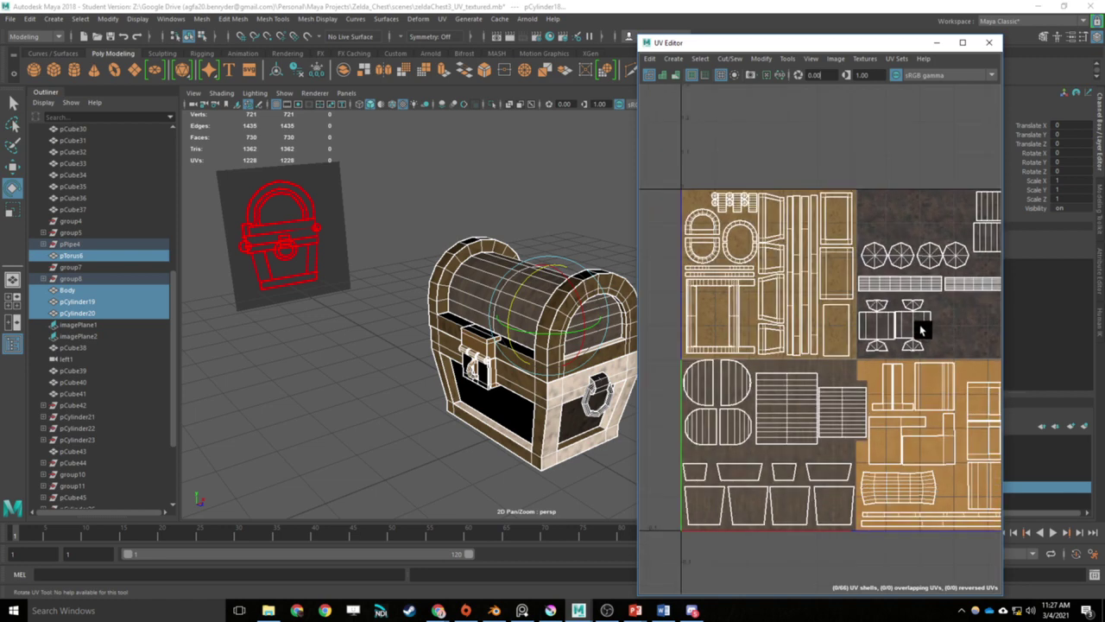
Step: Switch to UV shell selection and pick the shell of the lid's curved wooden faces with the Move tool
{"action": "right_click", "coordinate": [851, 405]}
{"action": "left_click", "coordinate": [805, 389]}
{"action": "left_click", "coordinate": [848, 409]}
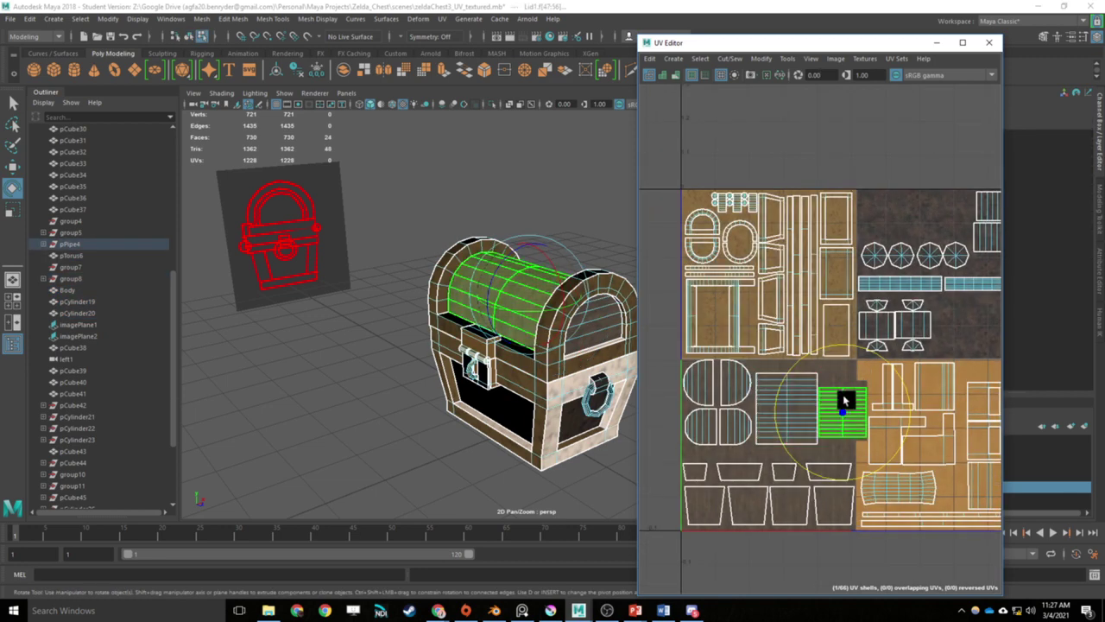
{"action": "key", "text": "w"}
{"action": "mouse_move", "coordinate": [846, 415]}
{"action": "left_mouse_down"}
{"action": "mouse_move", "coordinate": [955, 343]}
{"action": "mouse_move", "coordinate": [844, 416]}
{"action": "left_mouse_up"}
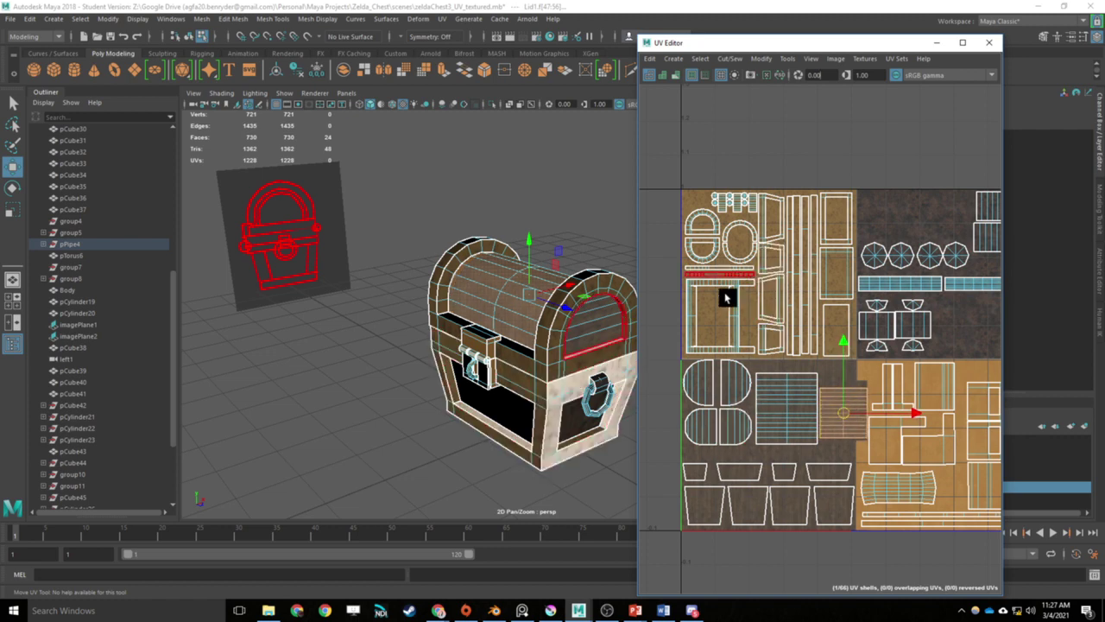
Step: Examine how the chest's UV shells sit on the texture sheet, and clear the shell selection
{"action": "scroll", "coordinate": [725, 301], "scroll_direction": "up", "scroll_amount": 3}
{"action": "scroll", "coordinate": [725, 310], "scroll_direction": "down", "scroll_amount": 2}
{"action": "scroll", "coordinate": [794, 360], "scroll_direction": "down", "scroll_amount": 1}
{"action": "scroll", "coordinate": [966, 458], "scroll_direction": "up", "scroll_amount": 1}
{"action": "scroll", "coordinate": [965, 458], "scroll_direction": "down", "scroll_amount": 2}
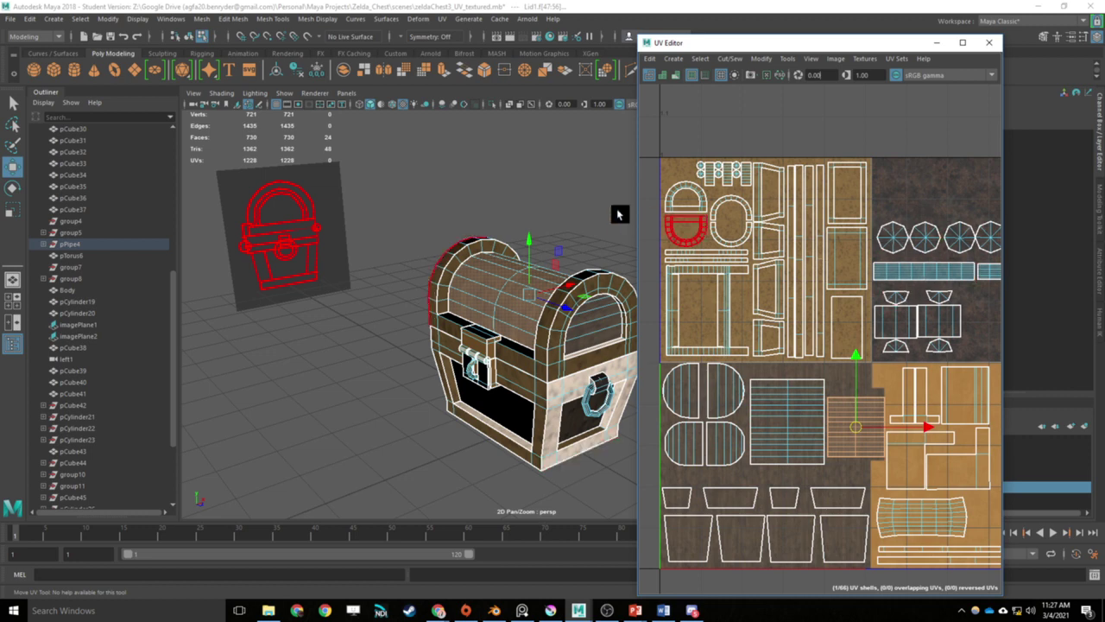
{"action": "left_click", "coordinate": [568, 188]}
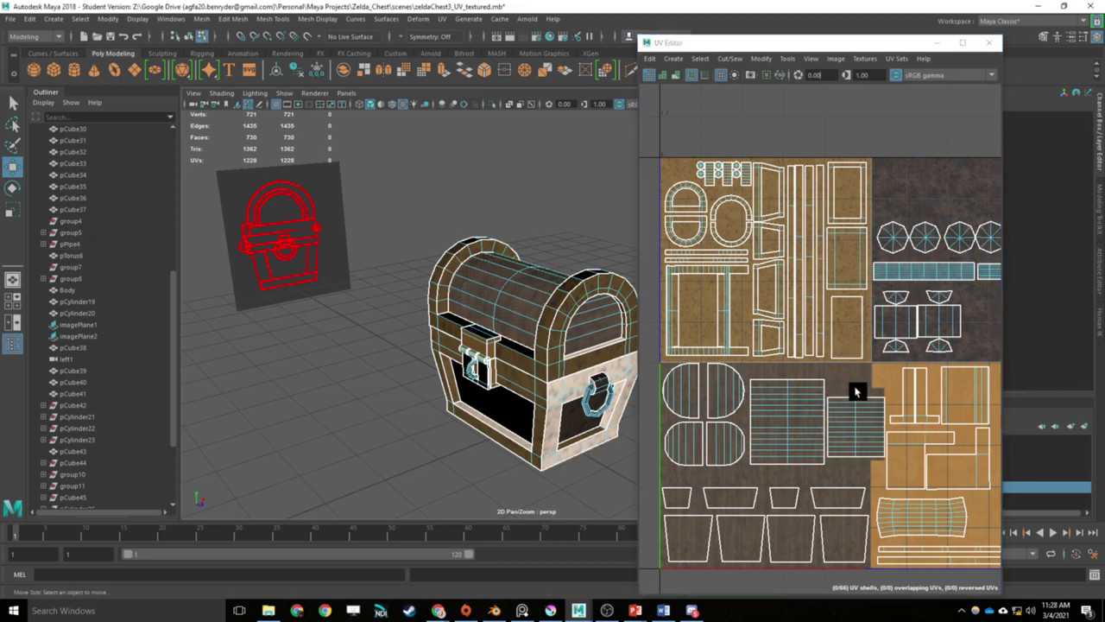
Step: Select all UV shells on the texture sheet and open the UV Snapshot options
{"action": "scroll", "coordinate": [893, 313], "scroll_direction": "down", "scroll_amount": 3}
{"action": "left_click_drag", "start_coordinate": [941, 338], "coordinate": [910, 332]}
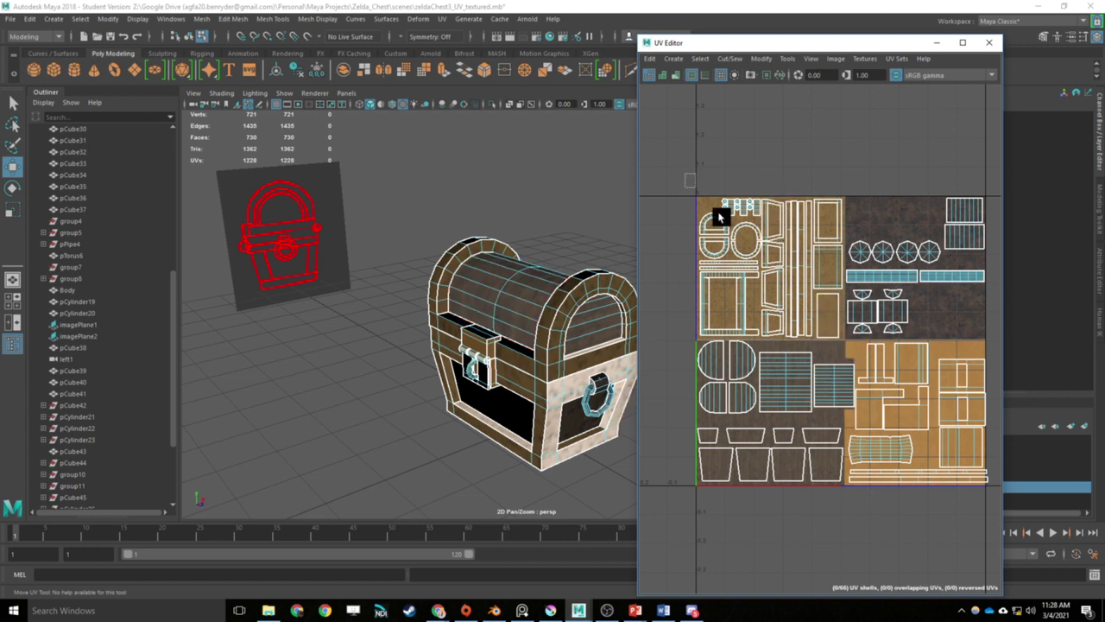
{"action": "left_click_drag", "start_coordinate": [719, 217], "coordinate": [982, 518]}
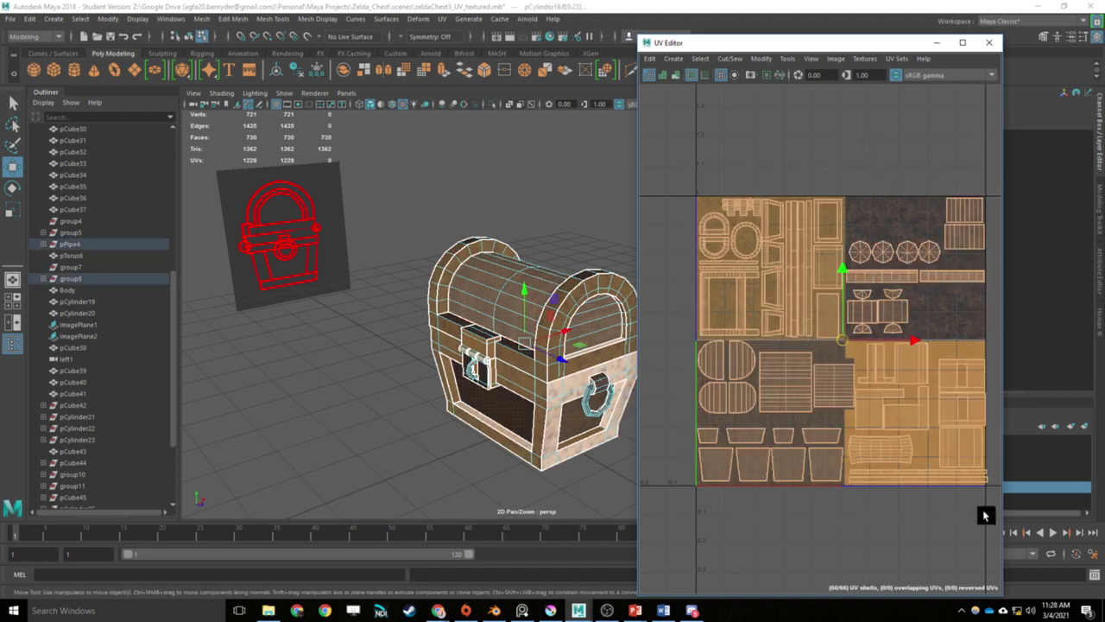
{"action": "left_click", "coordinate": [832, 59]}
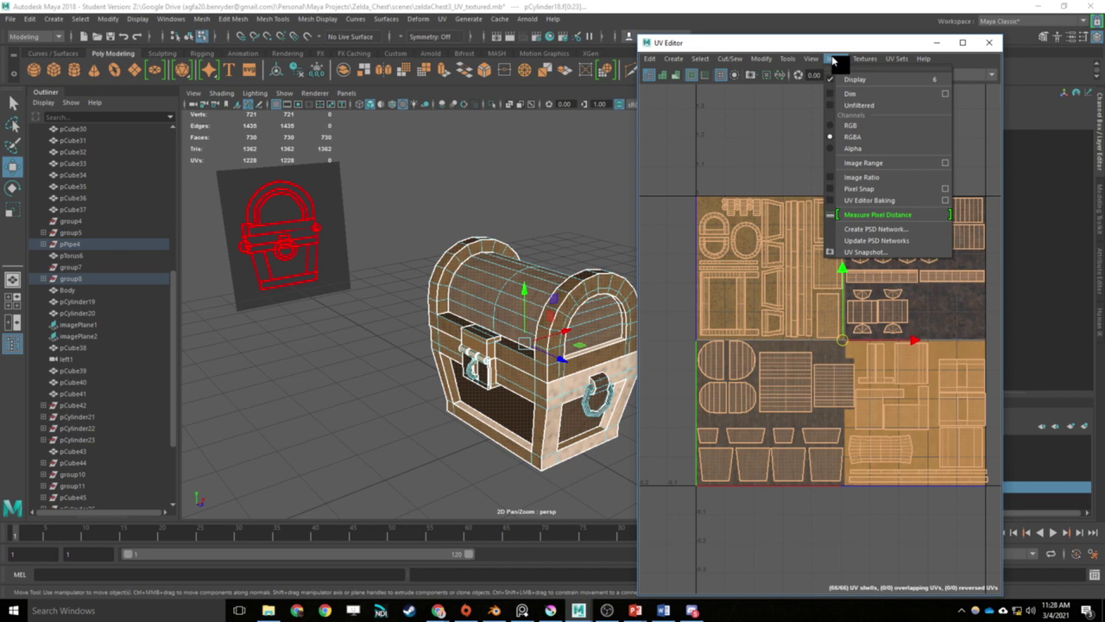
{"action": "left_click", "coordinate": [890, 259]}
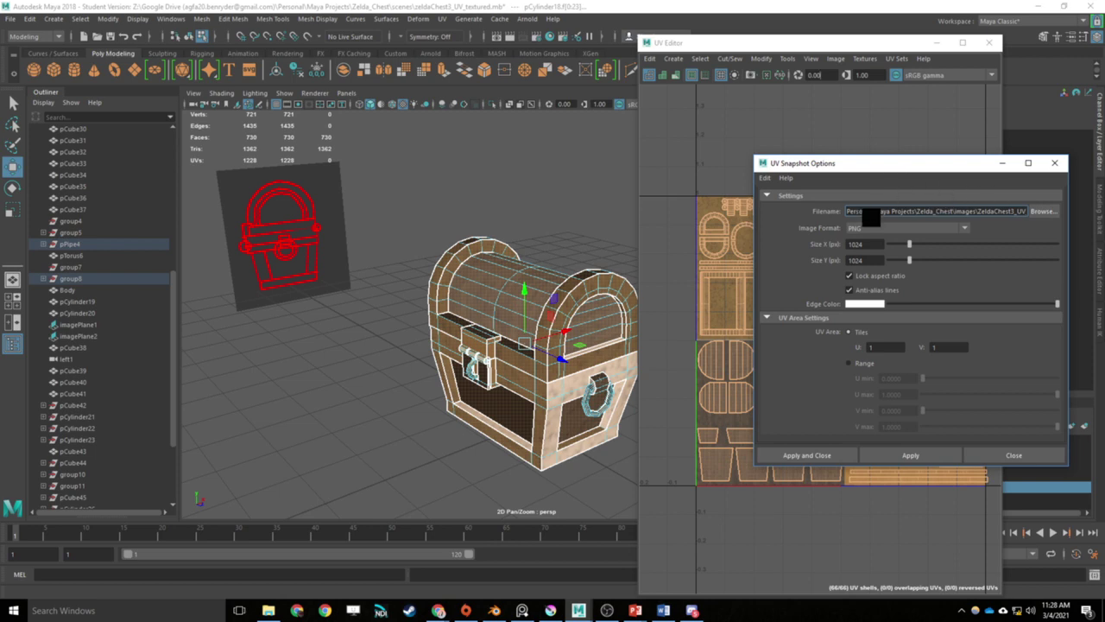
Step: Set the snapshot's output file to ChestUV in the Zelda_Chest project's sourceimages folder
{"action": "left_click_drag", "start_coordinate": [868, 210], "coordinate": [807, 214]}
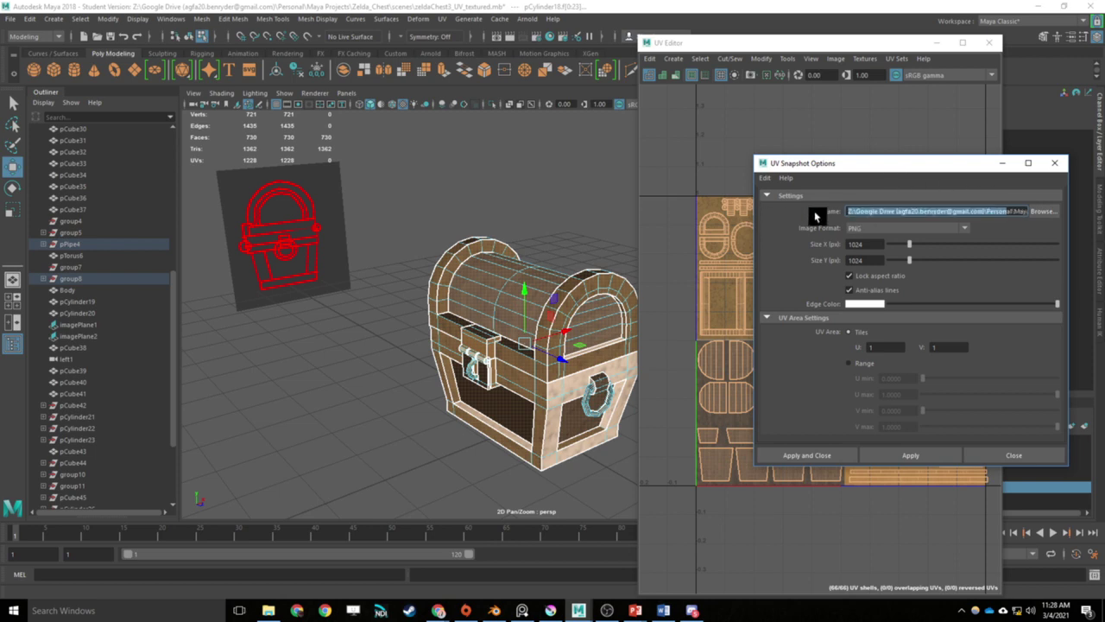
{"action": "left_click", "coordinate": [1041, 213]}
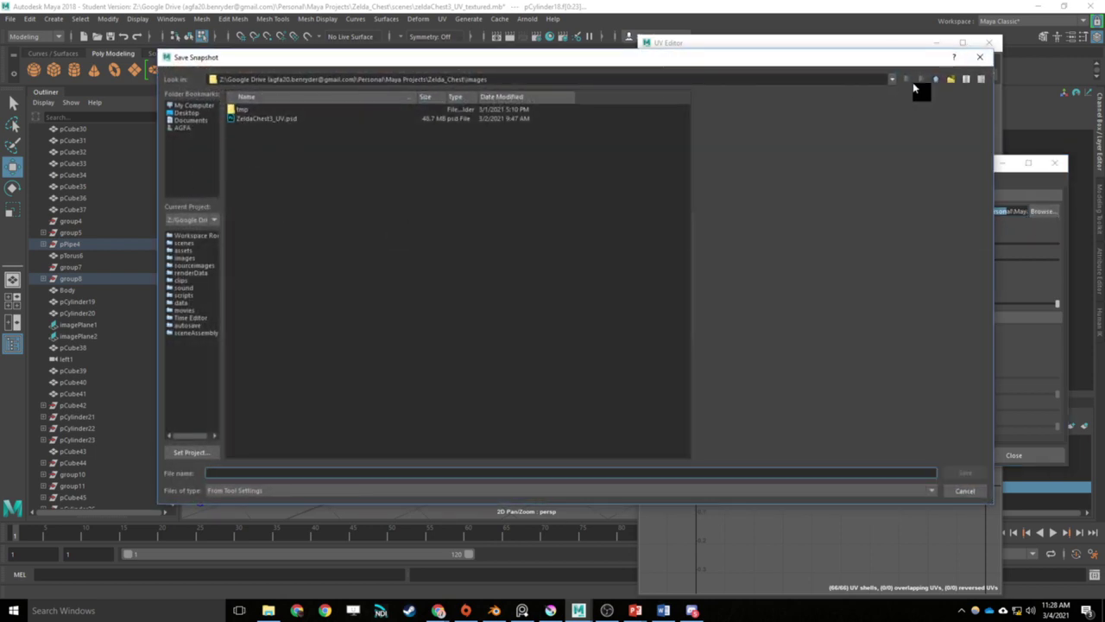
{"action": "left_click", "coordinate": [935, 80]}
{"action": "double_click", "coordinate": [253, 157]}
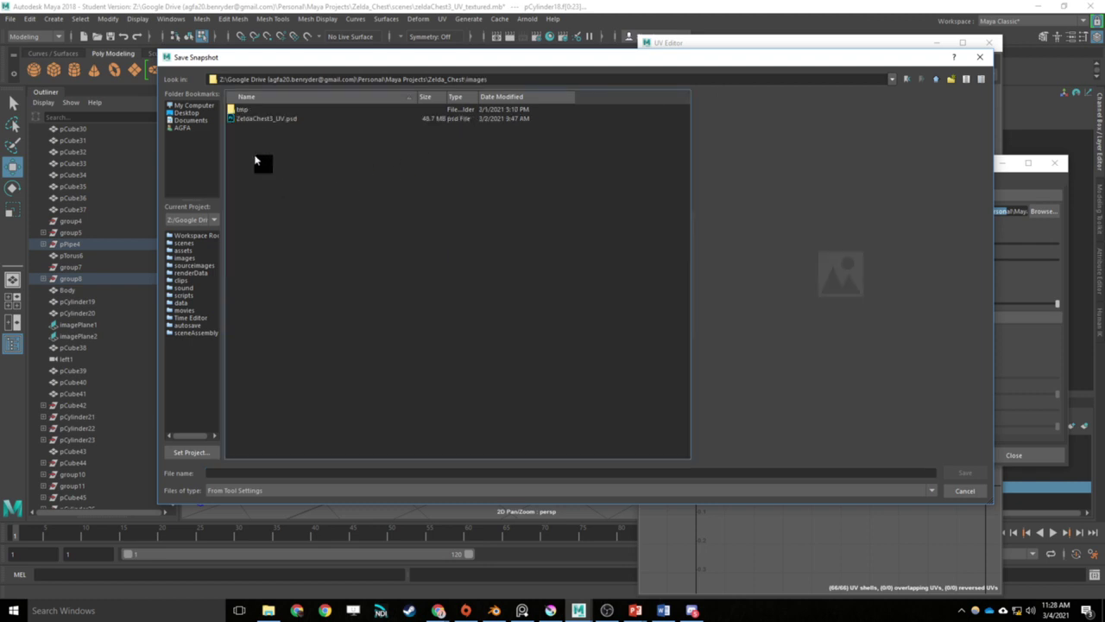
{"action": "left_click", "coordinate": [935, 79]}
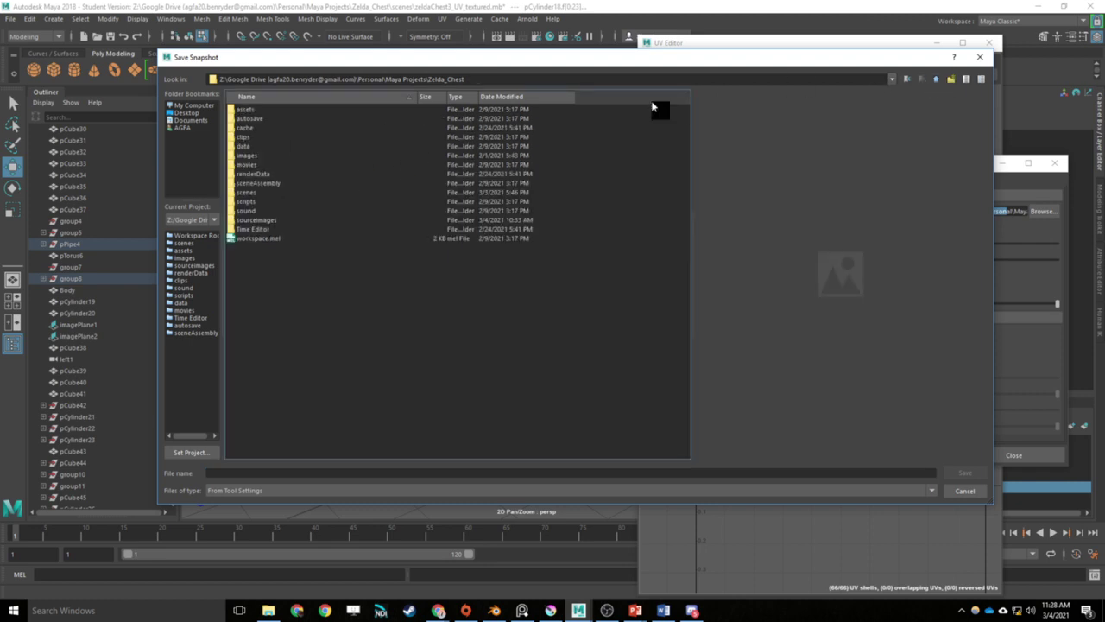
{"action": "double_click", "coordinate": [272, 221]}
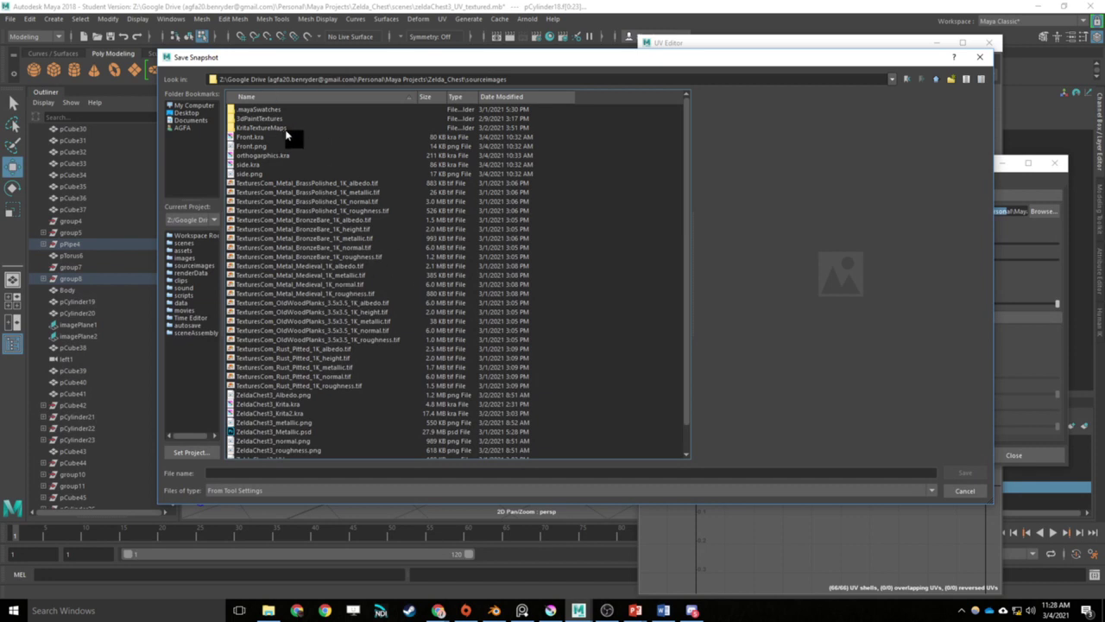
{"action": "scroll", "coordinate": [363, 301], "scroll_direction": "down", "scroll_amount": 1}
{"action": "left_click", "coordinate": [282, 473]}
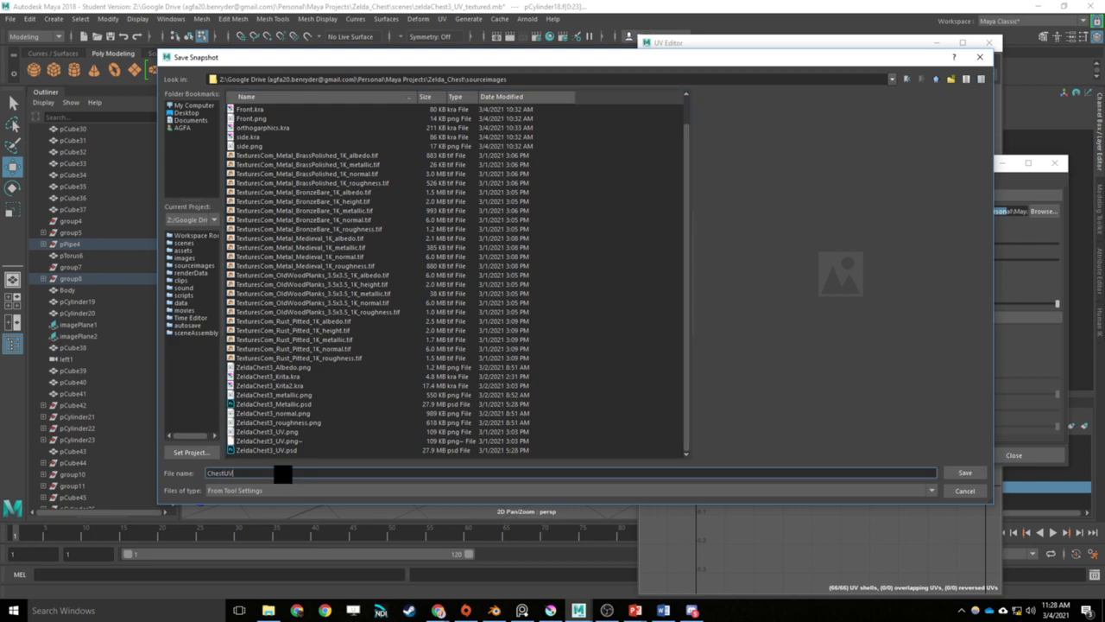
{"action": "left_click", "coordinate": [965, 474]}
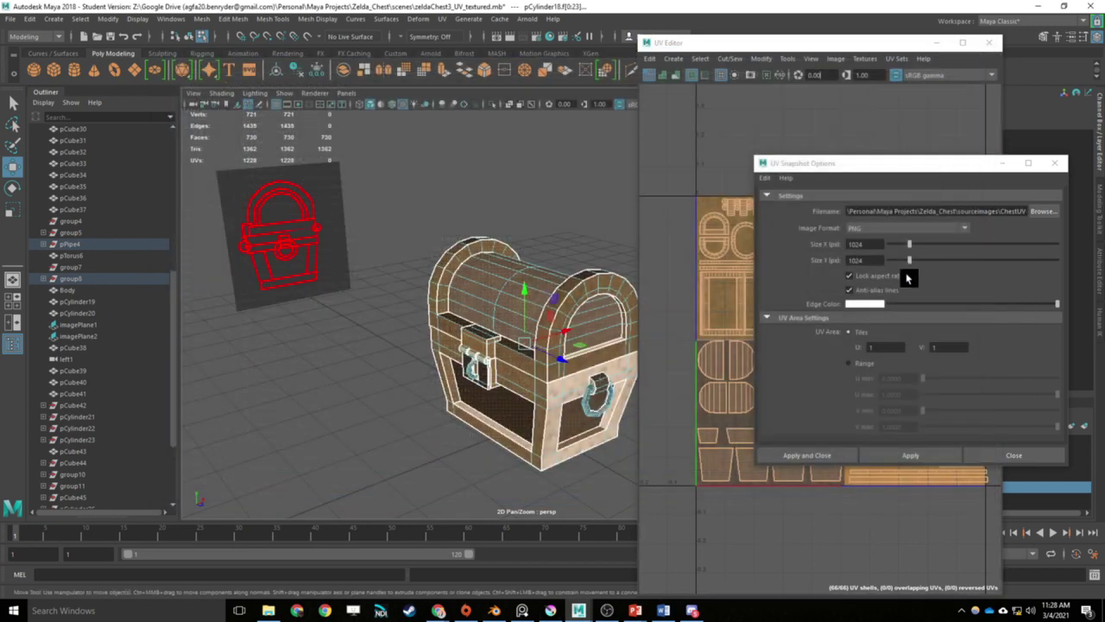
Step: Export the UV snapshot as a PNG at 1024 × 1024 px, and close the snapshot options and UV Editor
{"action": "left_click", "coordinate": [874, 230]}
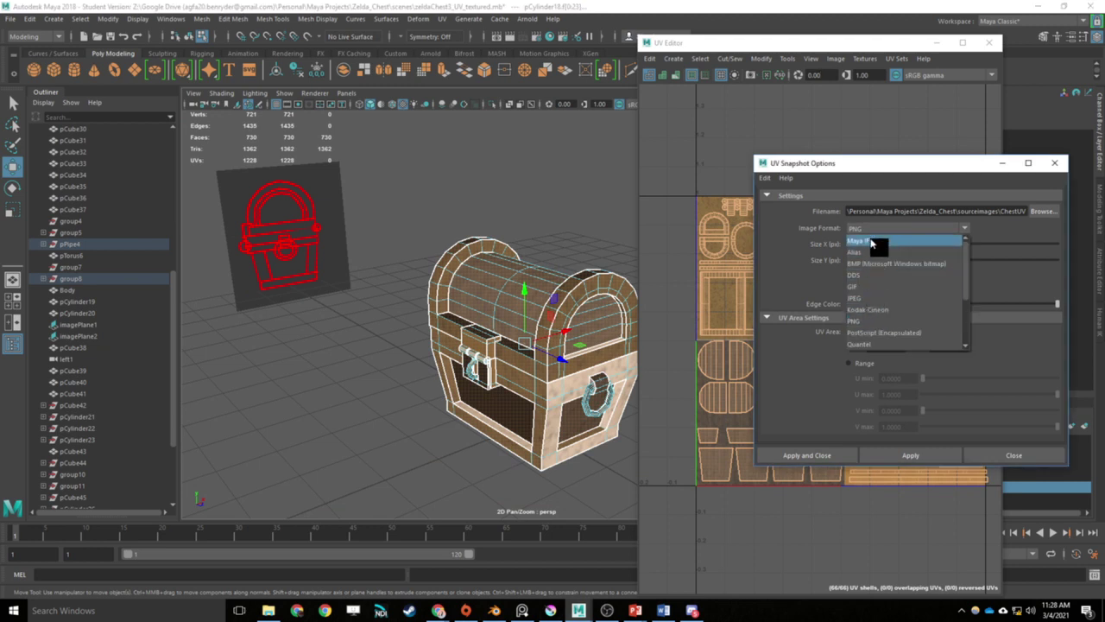
{"action": "left_click", "coordinate": [866, 324]}
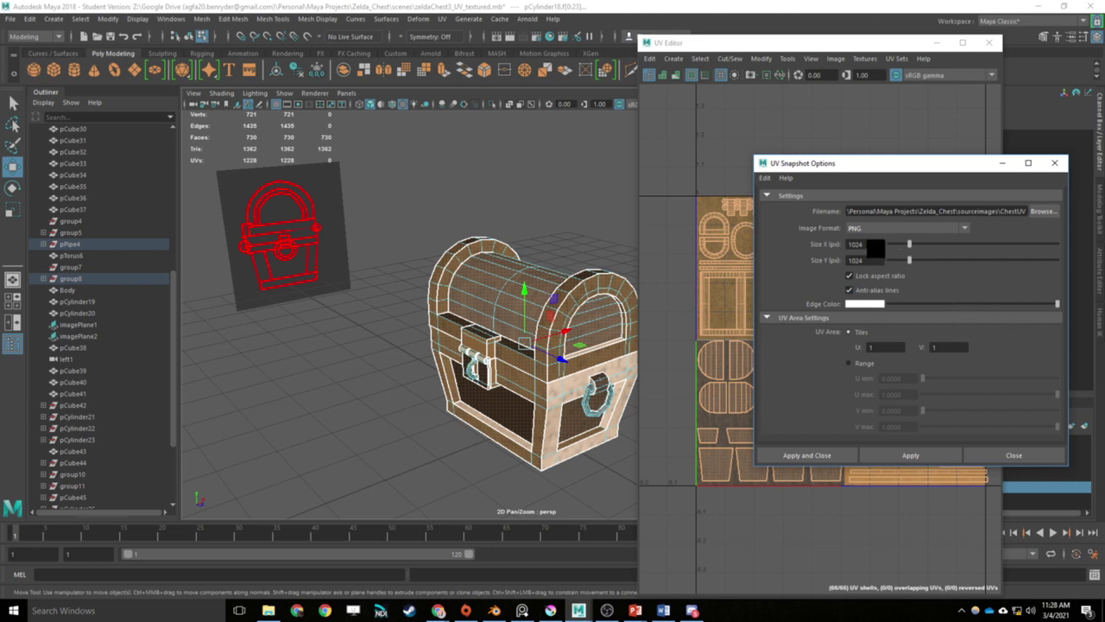
{"action": "double_click", "coordinate": [859, 245]}
{"action": "mouse_move", "coordinate": [922, 247]}
{"action": "left_mouse_down"}
{"action": "mouse_move", "coordinate": [892, 247]}
{"action": "mouse_move", "coordinate": [928, 247]}
{"action": "left_mouse_up"}
{"action": "mouse_move", "coordinate": [940, 246]}
{"action": "left_mouse_down"}
{"action": "mouse_move", "coordinate": [1050, 246]}
{"action": "mouse_move", "coordinate": [935, 248]}
{"action": "left_mouse_up"}
{"action": "double_click", "coordinate": [859, 245]}
{"action": "left_click", "coordinate": [937, 455]}
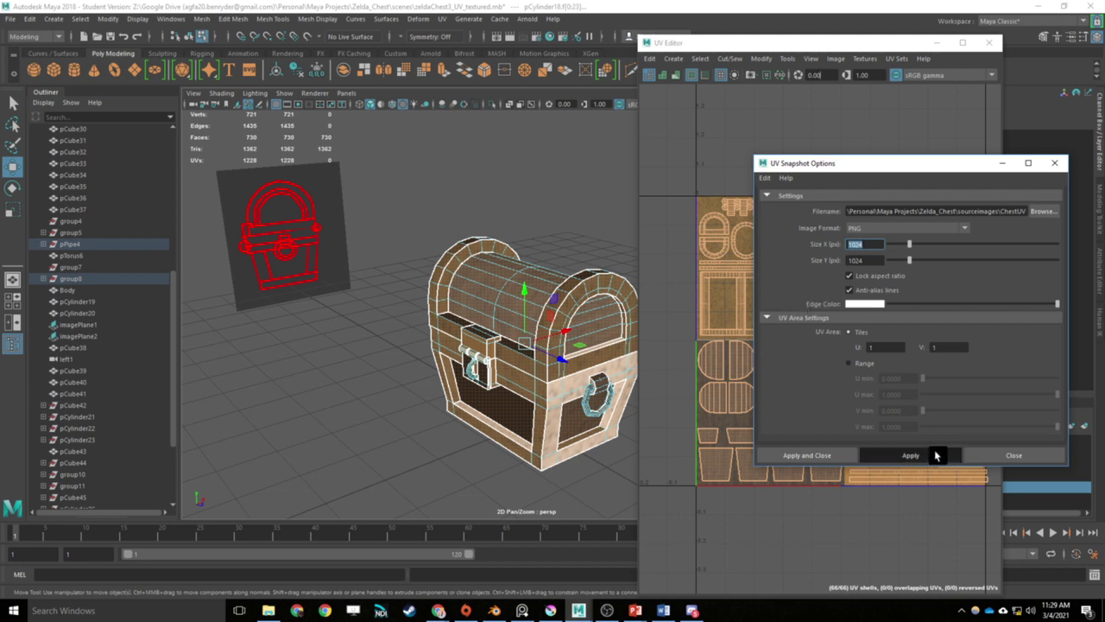
{"action": "left_click", "coordinate": [1007, 455]}
{"action": "left_click", "coordinate": [989, 42]}
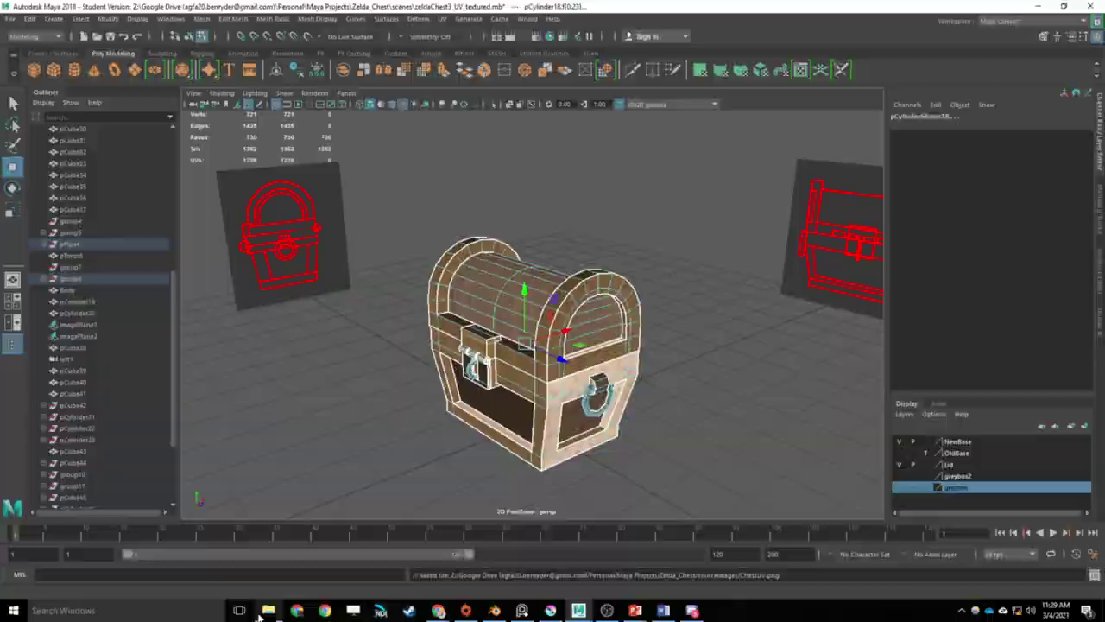
Step: Switch to File Explorer and open the Google Drive's Personal folder on the StudentBackup (Z:) drive
{"action": "left_click", "coordinate": [269, 610]}
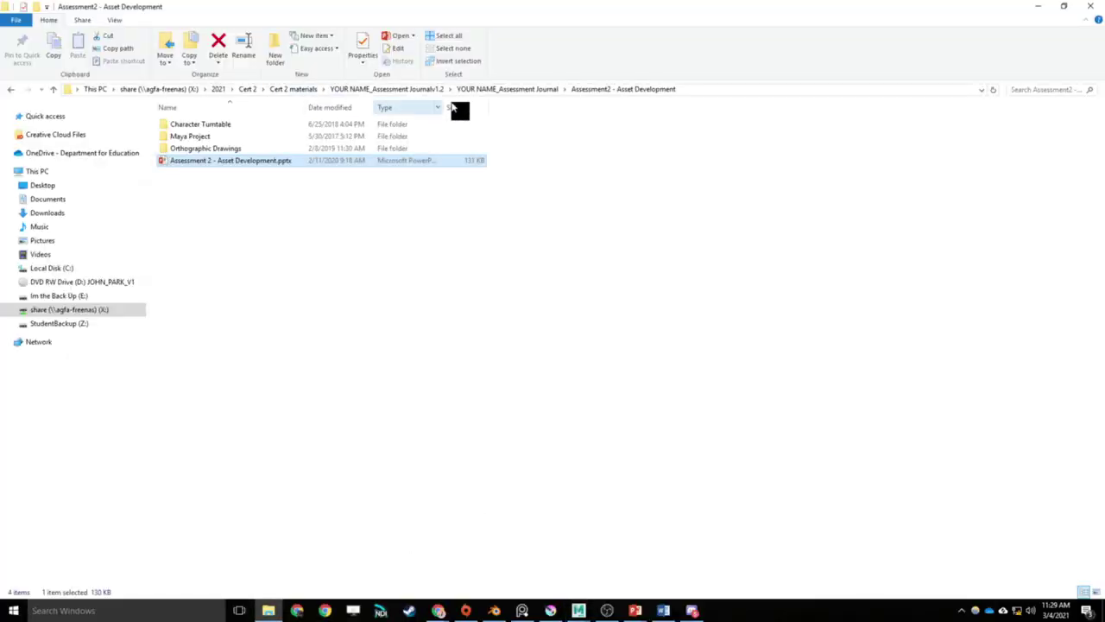
{"action": "left_click", "coordinate": [285, 90]}
{"action": "left_click", "coordinate": [250, 89]}
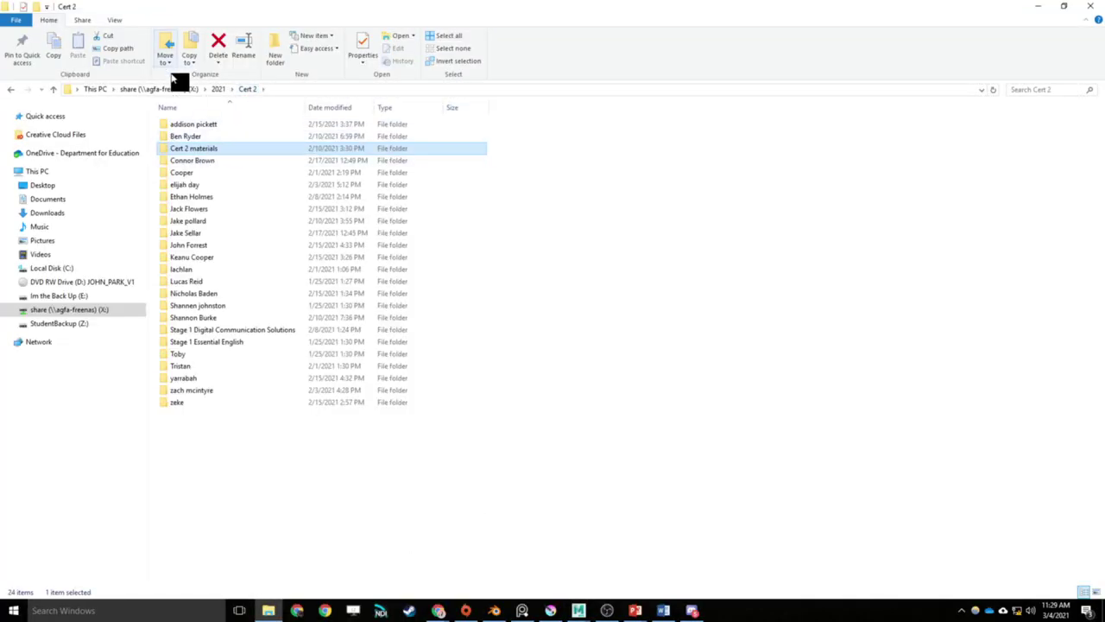
{"action": "left_click", "coordinate": [47, 227]}
{"action": "left_click", "coordinate": [47, 322]}
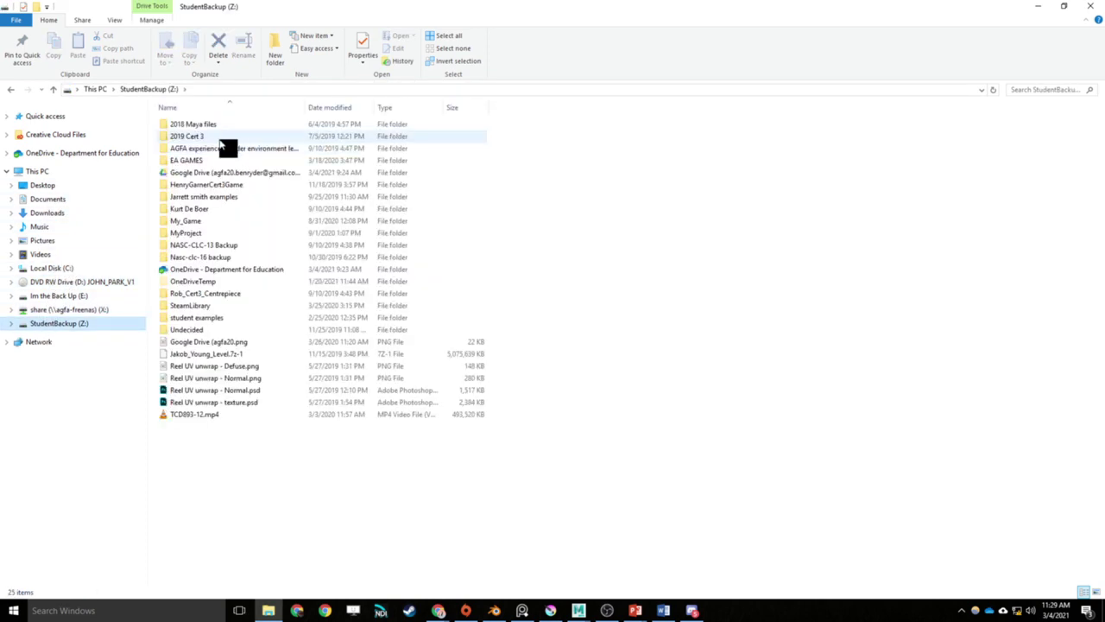
{"action": "double_click", "coordinate": [203, 174]}
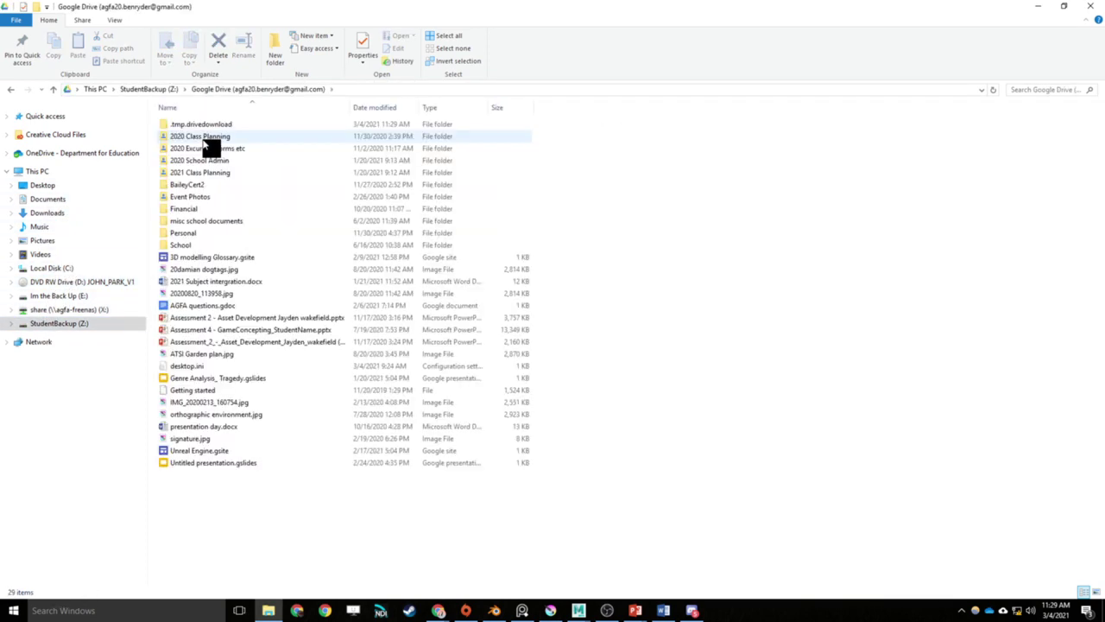
{"action": "double_click", "coordinate": [183, 233]}
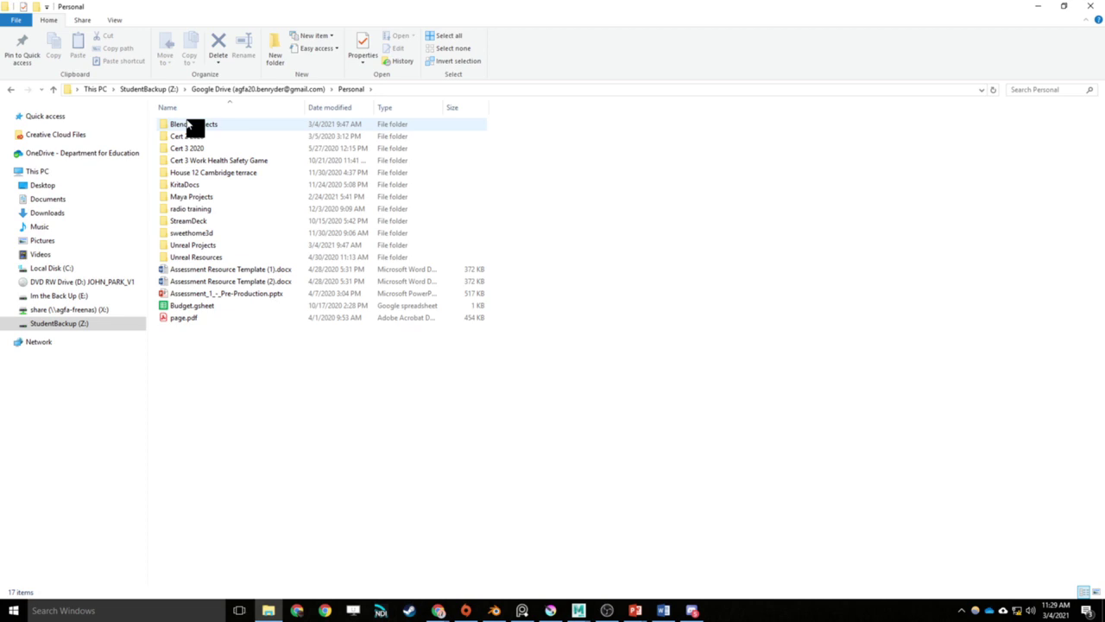
Step: Open the sourceimages folder of the Zelda_Chest project inside Maya Projects
{"action": "left_click", "coordinate": [188, 124]}
{"action": "left_click", "coordinate": [194, 200]}
{"action": "double_click", "coordinate": [193, 200]}
{"action": "scroll", "coordinate": [227, 432], "scroll_direction": "down", "scroll_amount": 7}
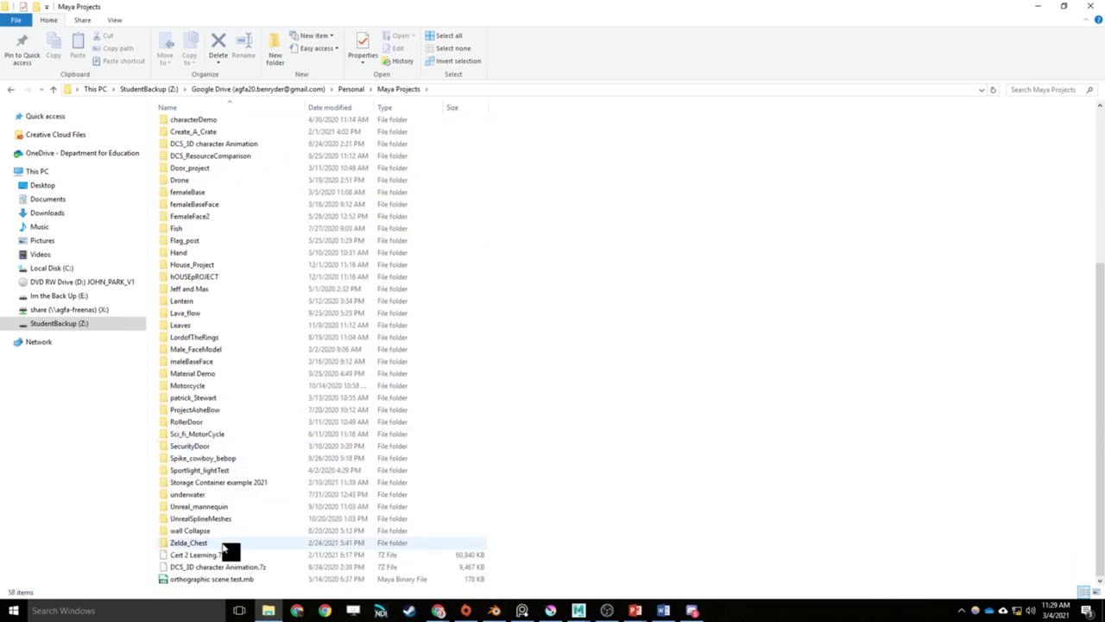
{"action": "double_click", "coordinate": [226, 544]}
{"action": "double_click", "coordinate": [219, 271]}
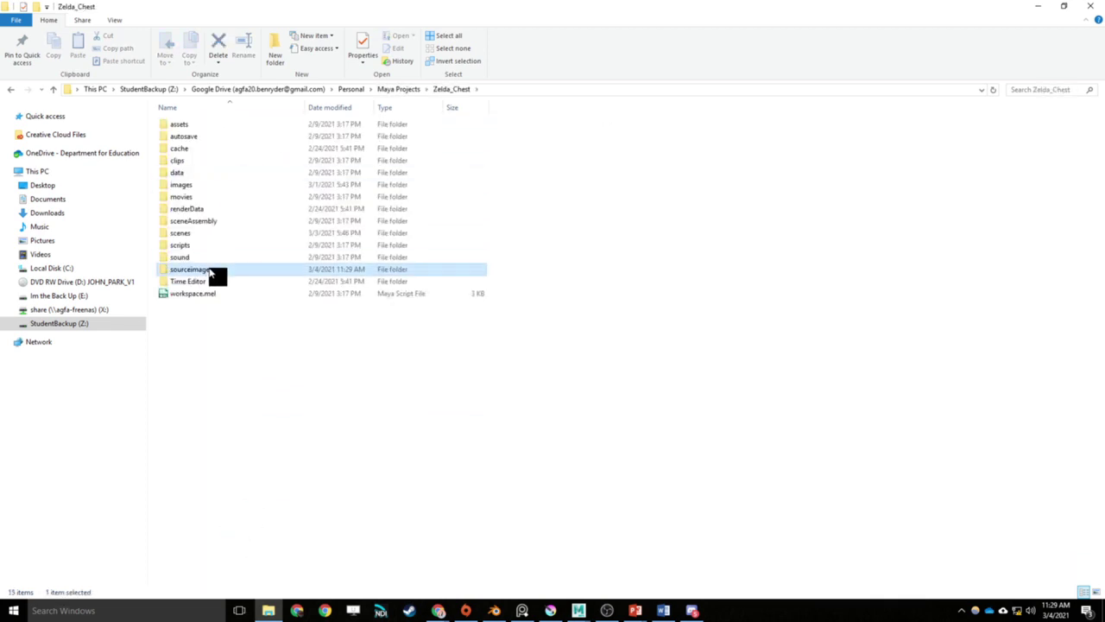
Step: Open ChestUV.png in Paint to inspect the exported UV lines, and close it again
{"action": "left_click", "coordinate": [232, 162]}
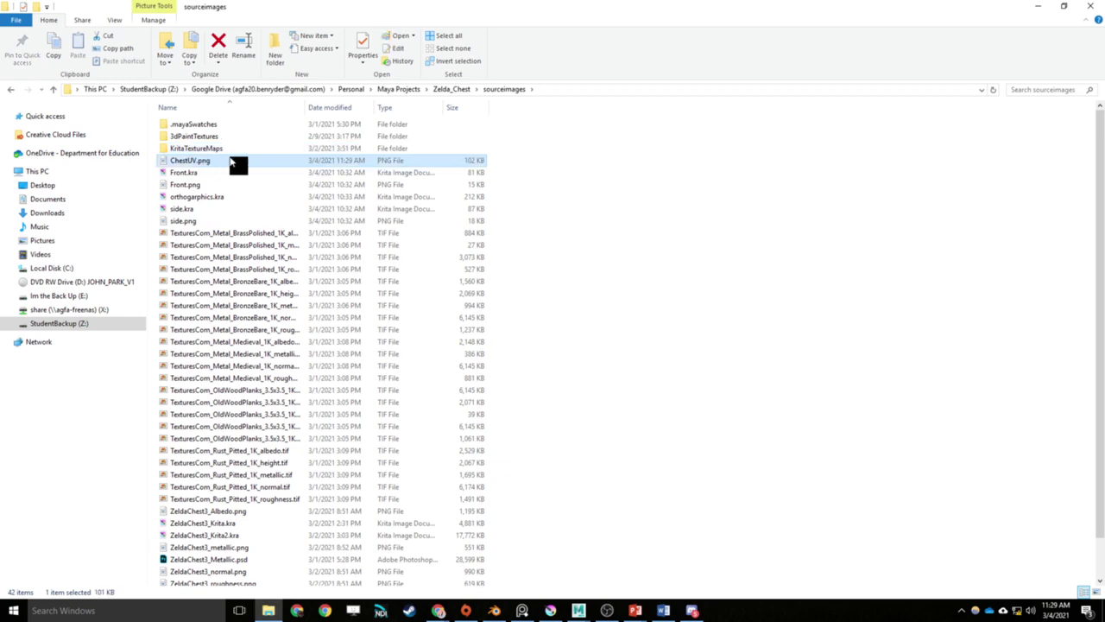
{"action": "scroll", "coordinate": [377, 285], "scroll_direction": "down", "scroll_amount": 5}
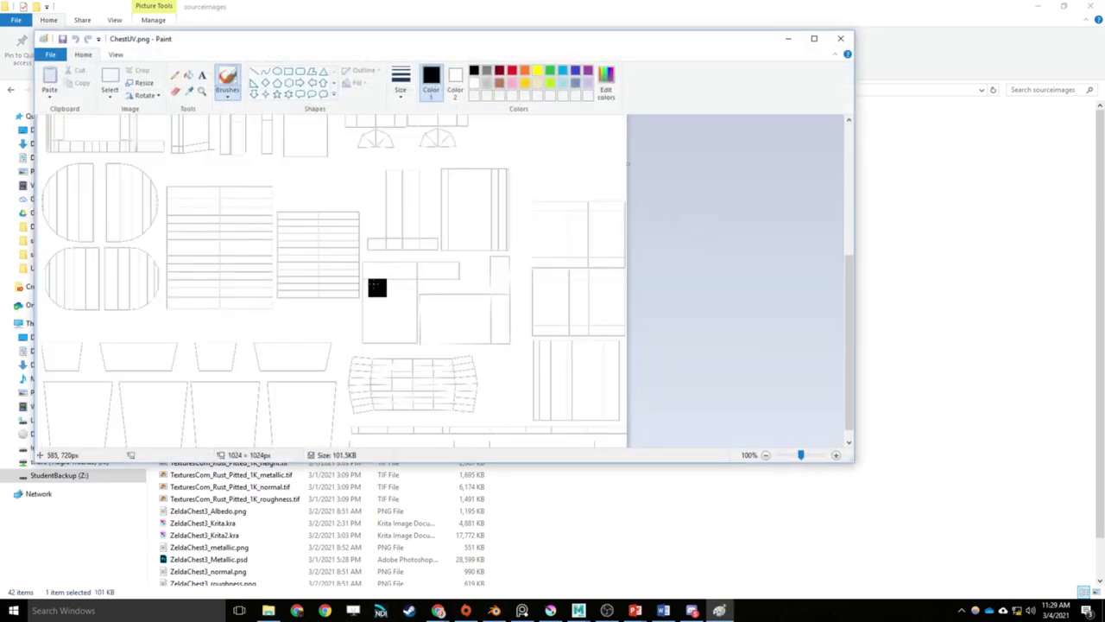
{"action": "scroll", "coordinate": [403, 262], "scroll_direction": "up", "scroll_amount": 5}
{"action": "left_click", "coordinate": [840, 38]}
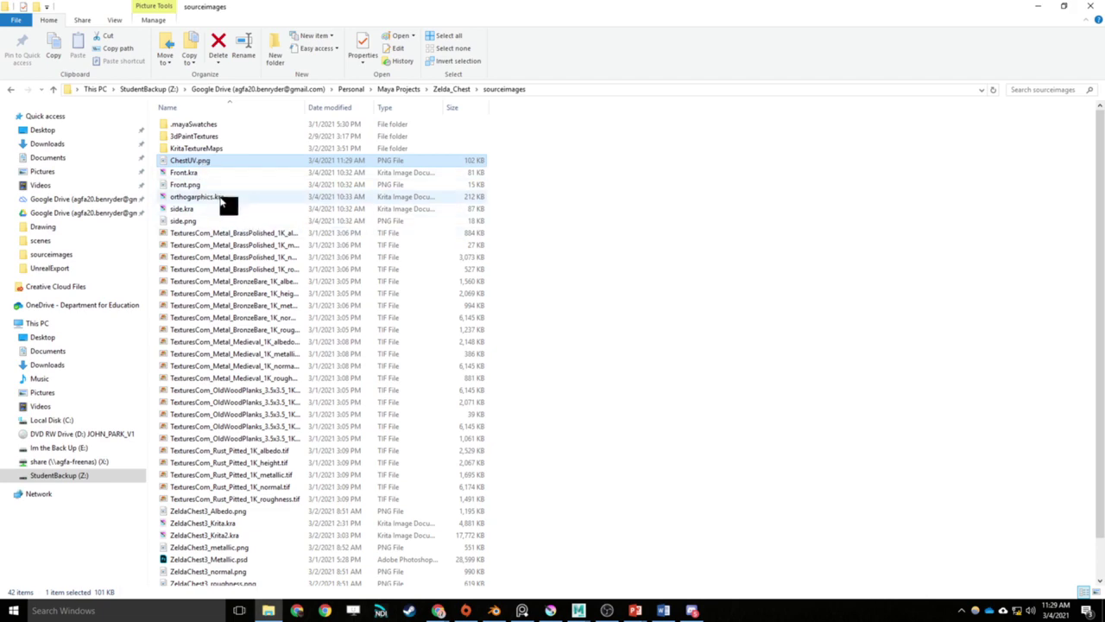
Step: Switch to Krita and open ChestUV.png from the sourceimages folder as a new document in a maximized window
{"action": "left_click", "coordinate": [550, 611]}
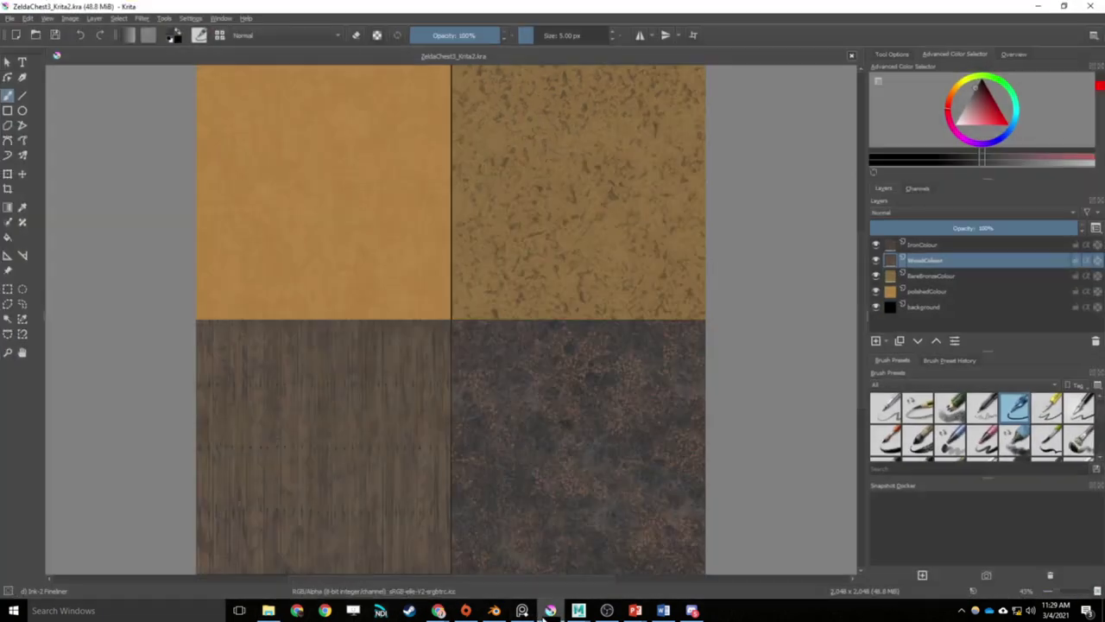
{"action": "left_click", "coordinate": [11, 19]}
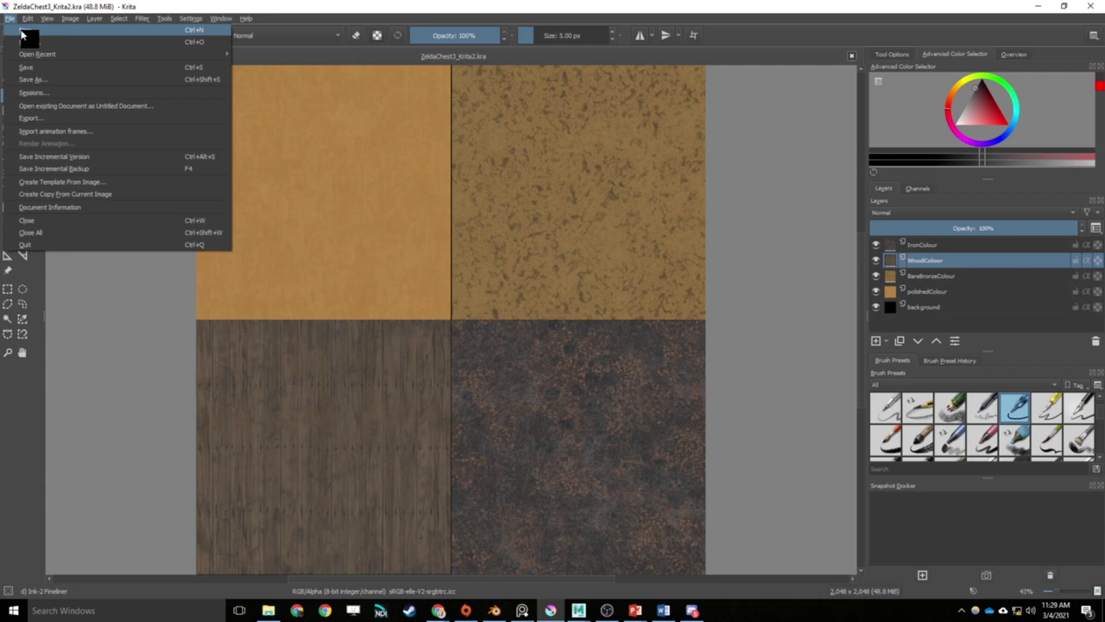
{"action": "left_click", "coordinate": [506, 12]}
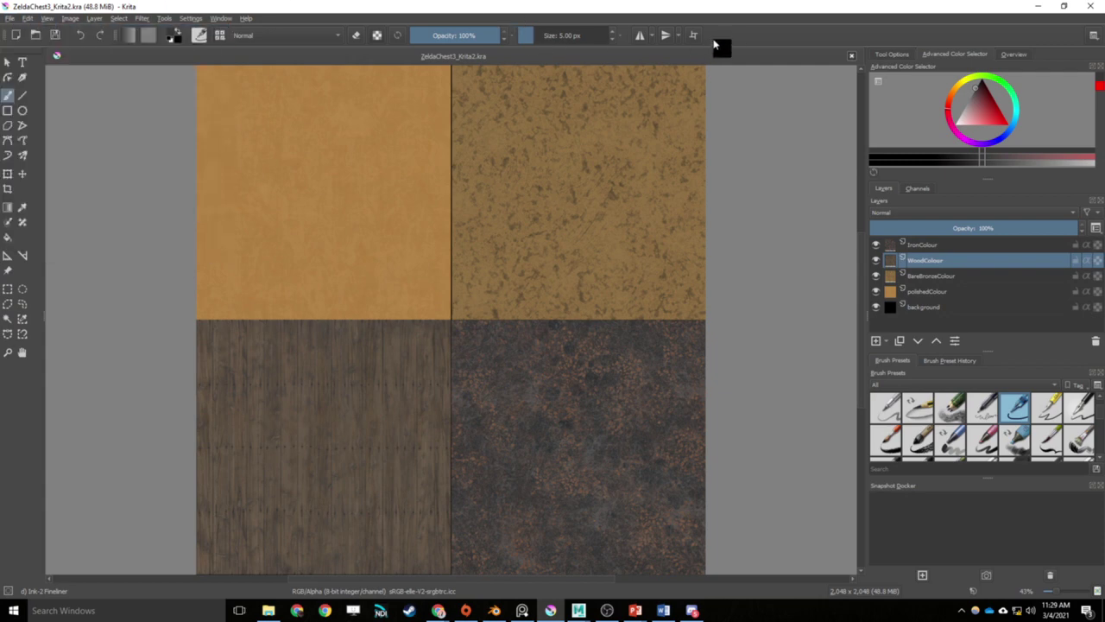
{"action": "left_click_drag", "start_coordinate": [646, 12], "coordinate": [767, 47]}
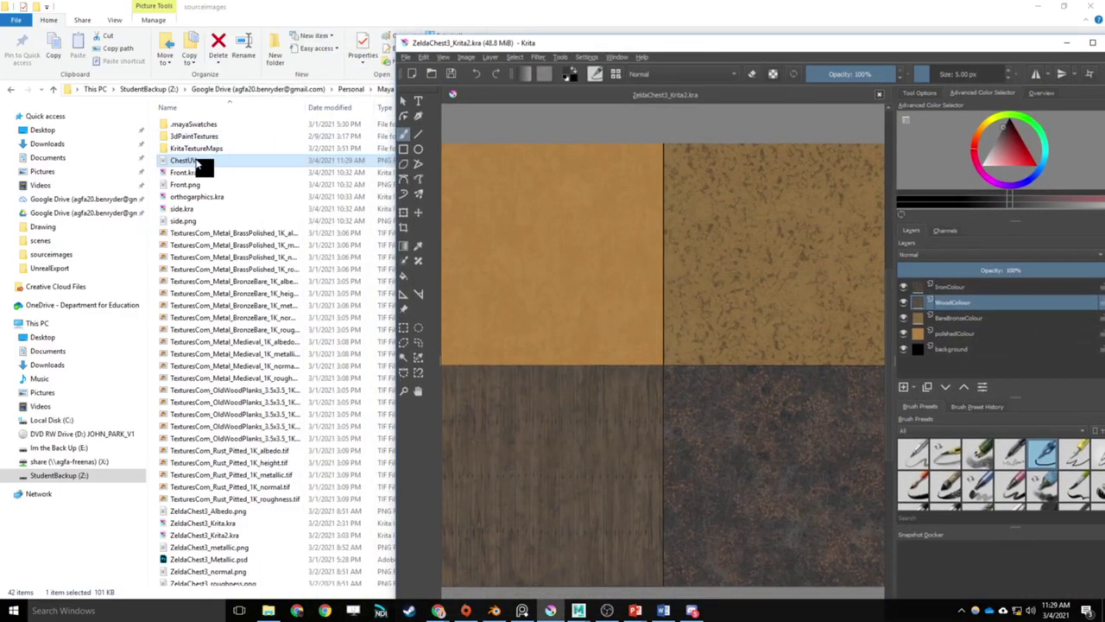
{"action": "left_click_drag", "start_coordinate": [205, 165], "coordinate": [624, 239]}
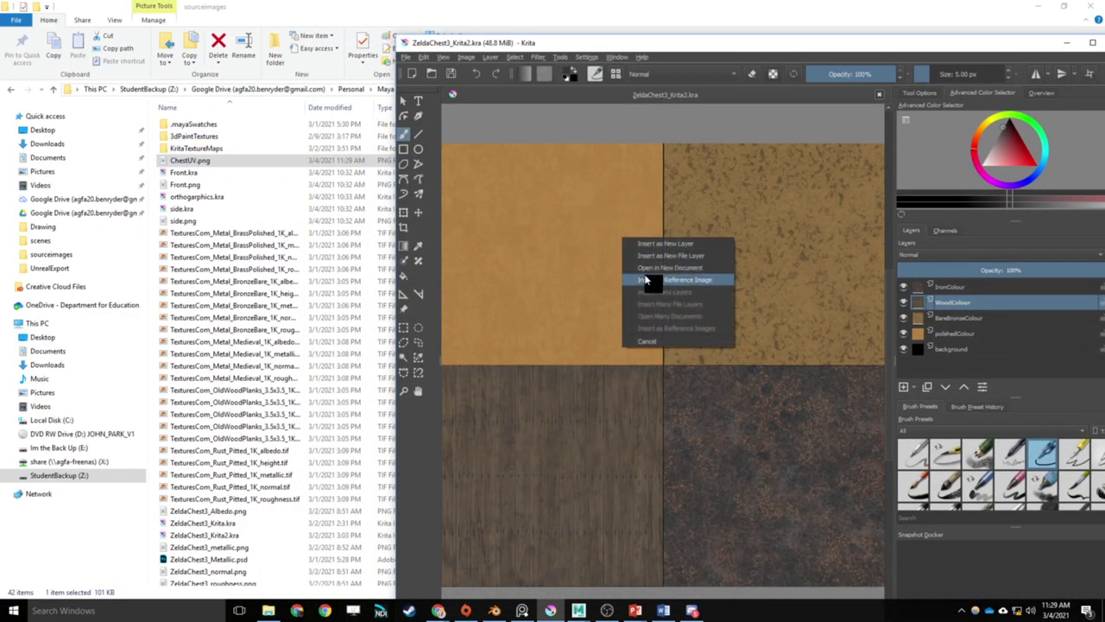
{"action": "left_click", "coordinate": [699, 272]}
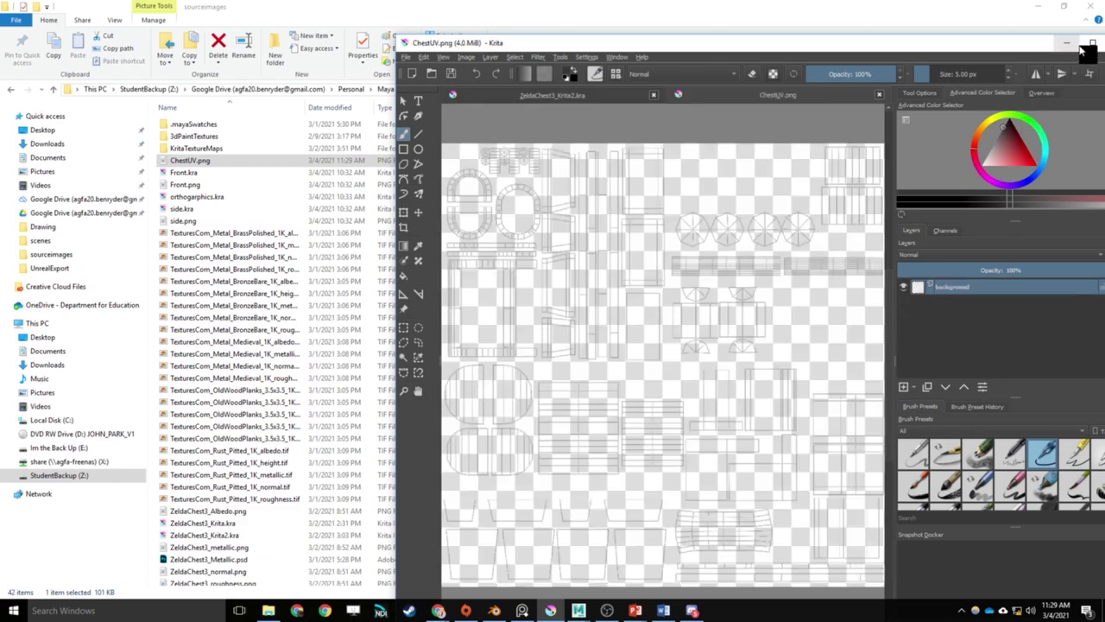
{"action": "left_click", "coordinate": [1093, 42]}
{"action": "scroll", "coordinate": [594, 216], "scroll_direction": "up", "scroll_amount": 4}
{"action": "scroll", "coordinate": [578, 210], "scroll_direction": "down", "scroll_amount": 6}
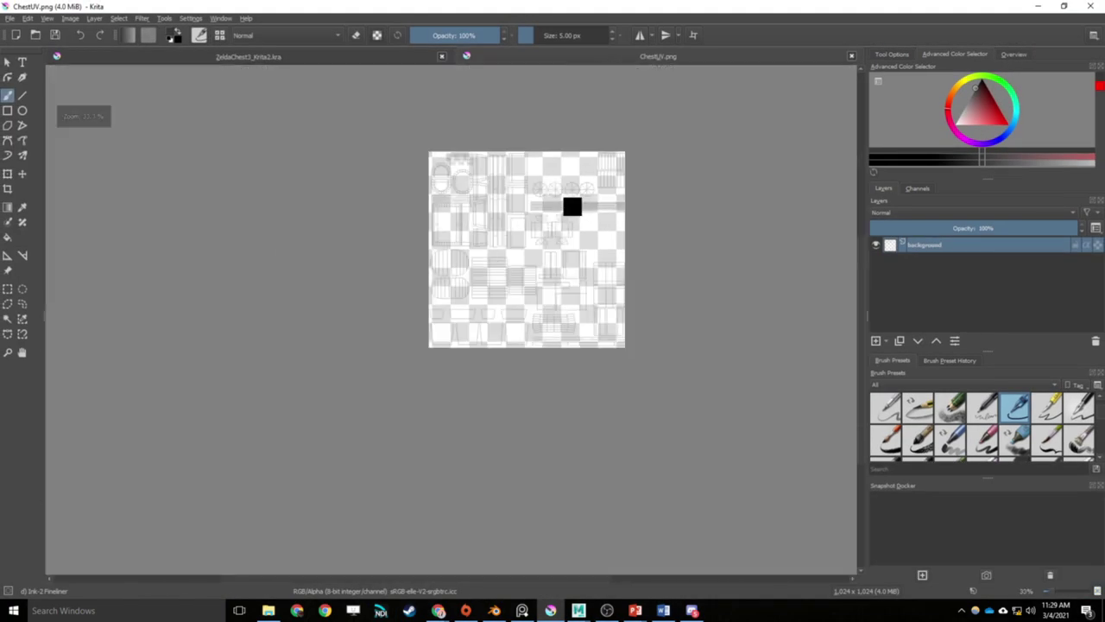
{"action": "scroll", "coordinate": [572, 207], "scroll_direction": "up", "scroll_amount": 3}
{"action": "scroll", "coordinate": [563, 205], "scroll_direction": "down", "scroll_amount": 1}
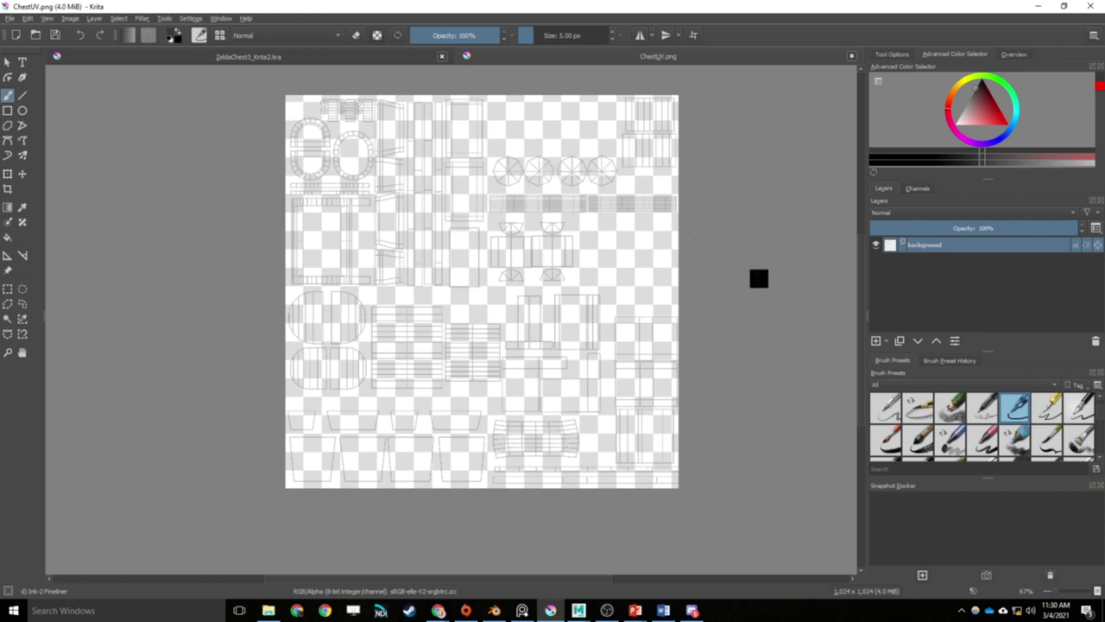
Step: Lock the background layer that holds the UV lines, and try to paint on it as a test
{"action": "mouse_move", "coordinate": [921, 251]}
{"action": "left_click", "coordinate": [1076, 246]}
{"action": "left_click", "coordinate": [597, 263]}
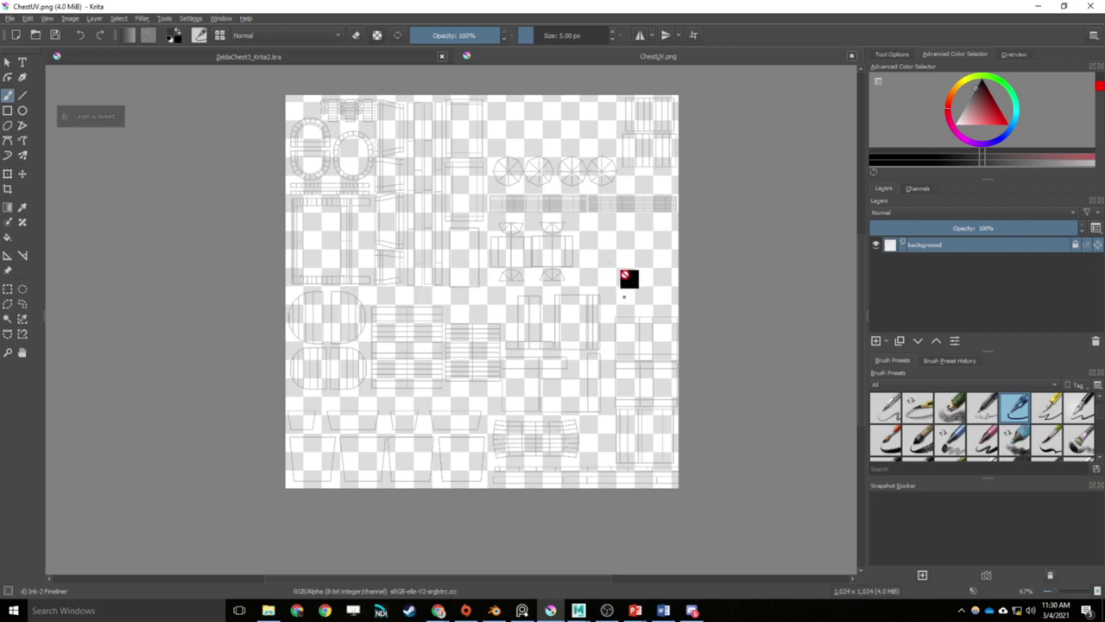
Step: Add a paint layer named back and move it beneath the locked background layer
{"action": "left_click", "coordinate": [877, 343]}
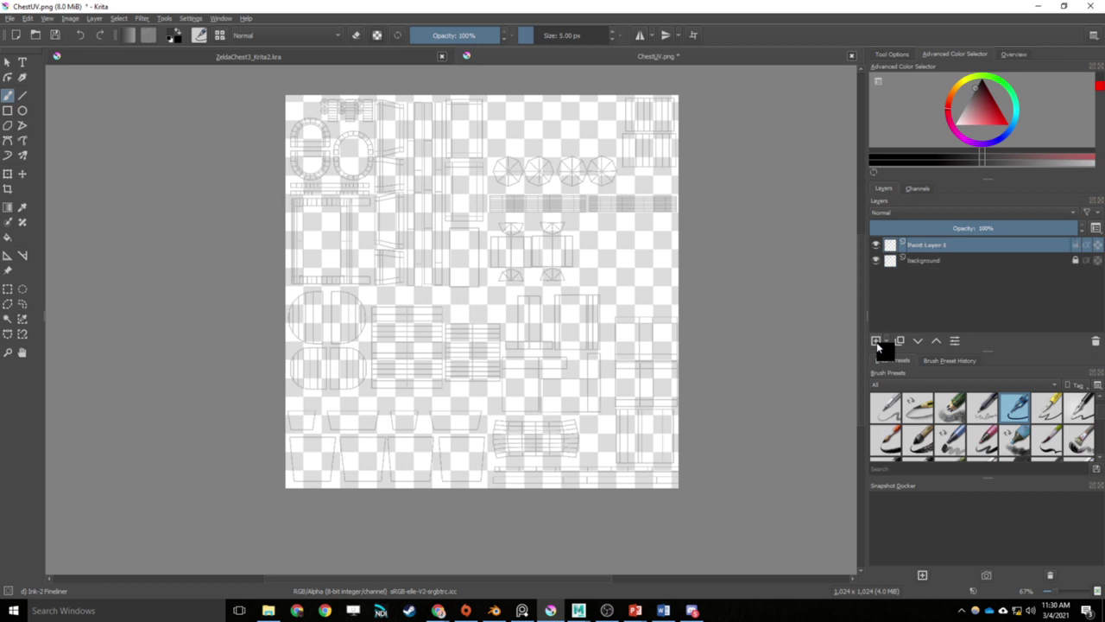
{"action": "double_click", "coordinate": [935, 248]}
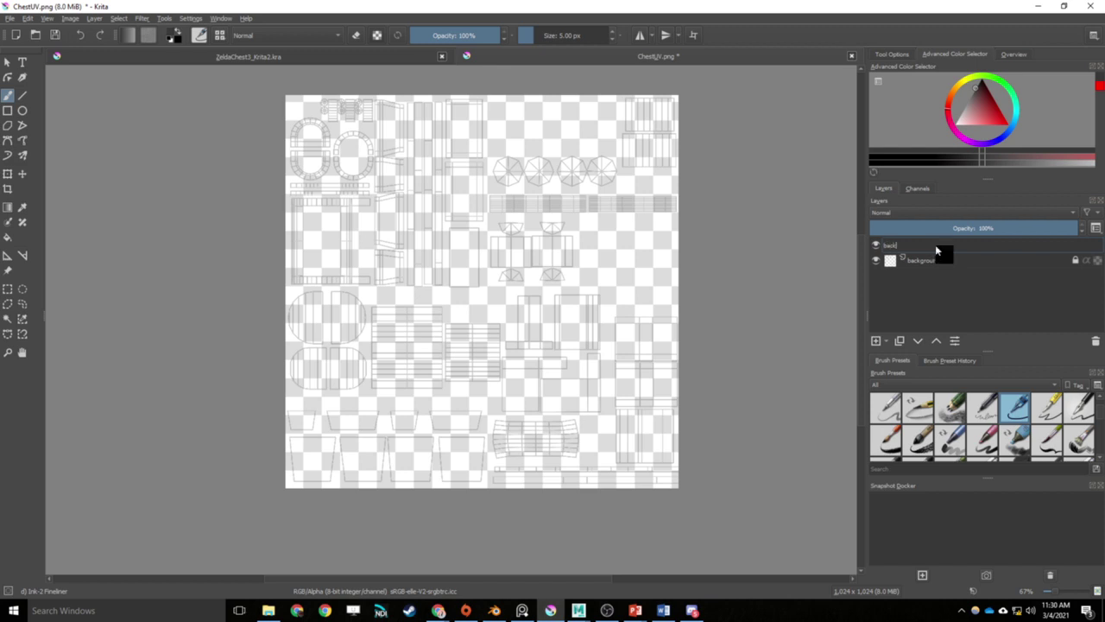
{"action": "key", "text": "Return"}
{"action": "left_click_drag", "start_coordinate": [937, 265], "coordinate": [938, 276]}
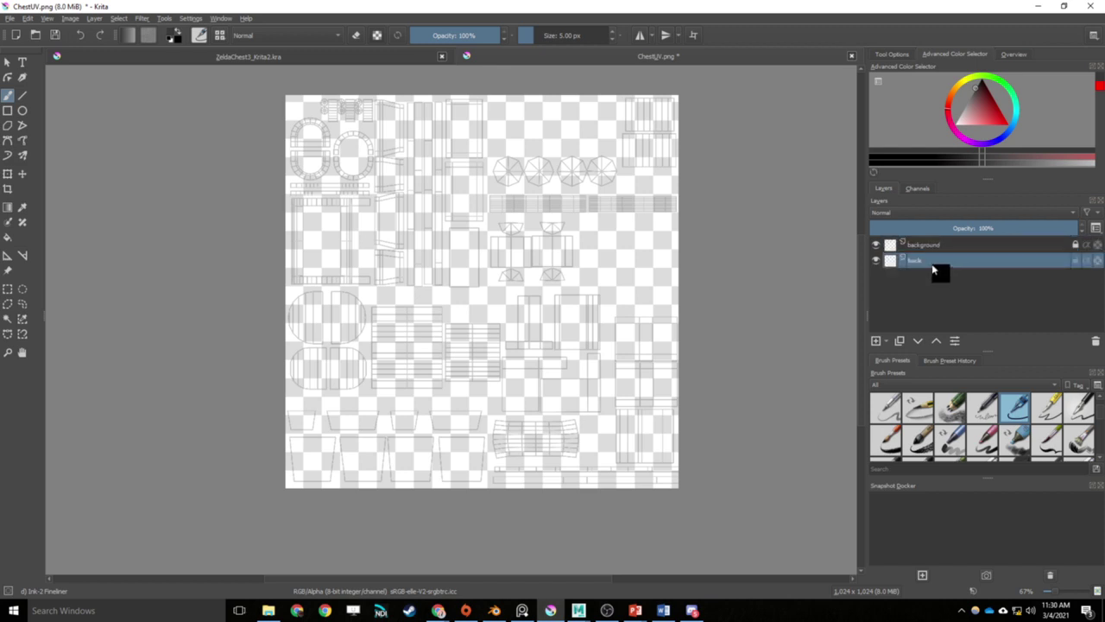
Step: Fill the back layer with solid black while the UV line layer is hidden, and show that layer again
{"action": "left_click", "coordinate": [7, 238]}
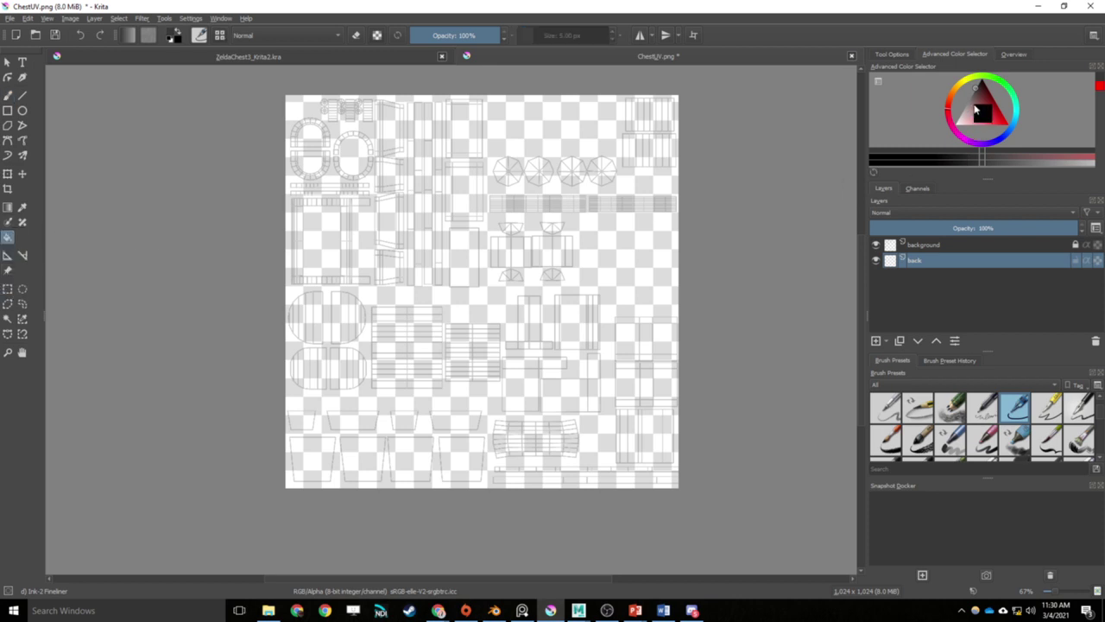
{"action": "left_click_drag", "start_coordinate": [983, 95], "coordinate": [974, 85]}
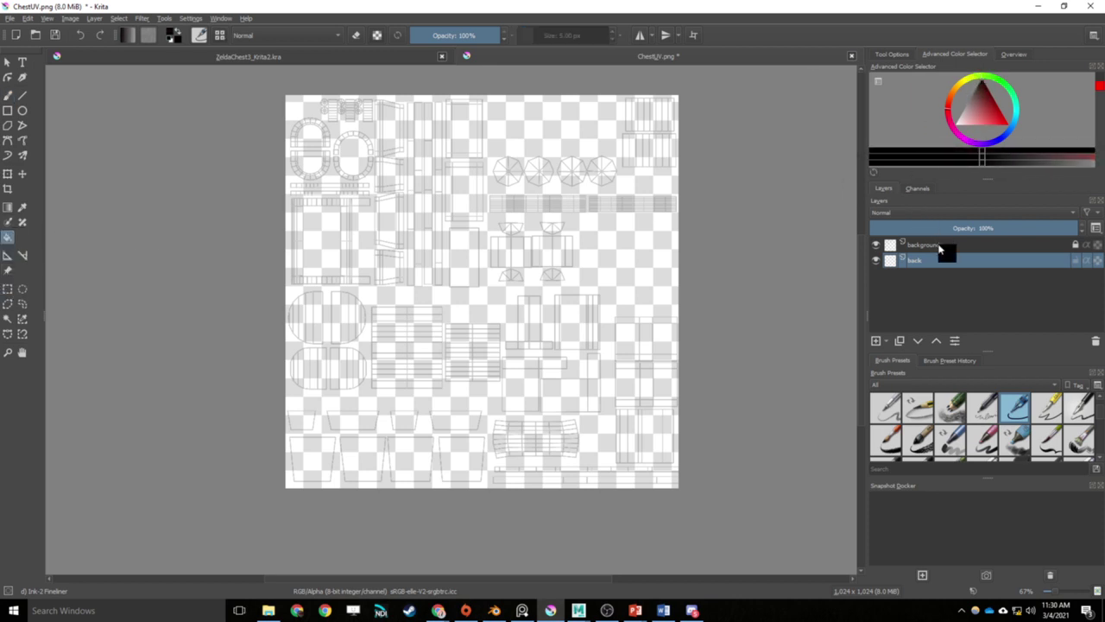
{"action": "left_click", "coordinate": [876, 245]}
{"action": "left_click_drag", "start_coordinate": [930, 246], "coordinate": [589, 244]}
{"action": "left_click", "coordinate": [899, 247]}
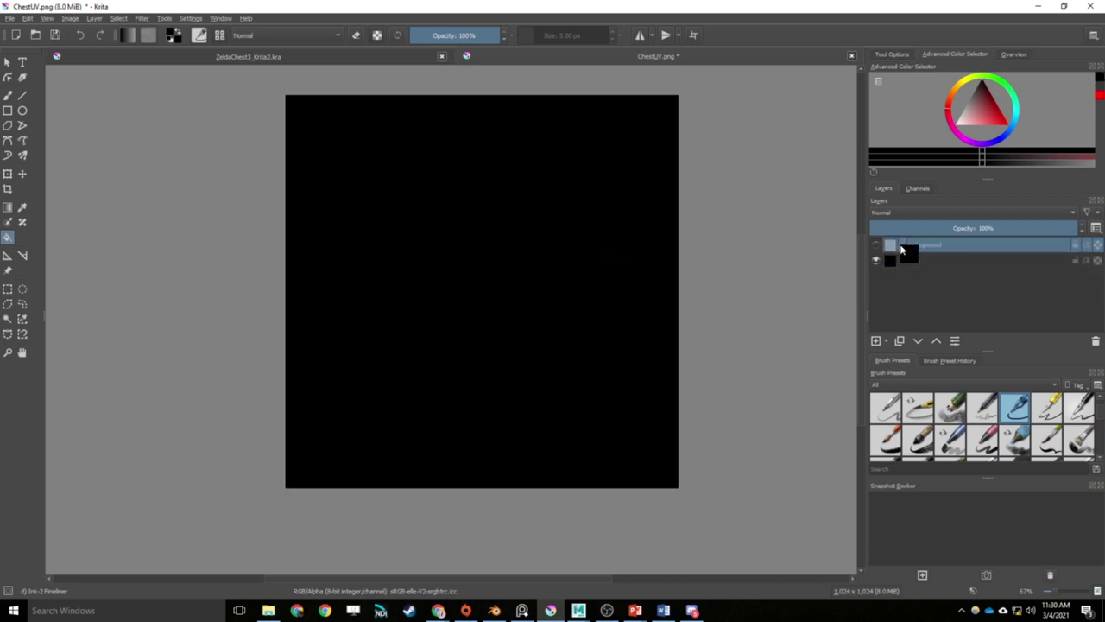
{"action": "left_click", "coordinate": [876, 246]}
Step: Rename the locked background layer to UV, and try to fill it to test the lock
{"action": "double_click", "coordinate": [921, 249]}
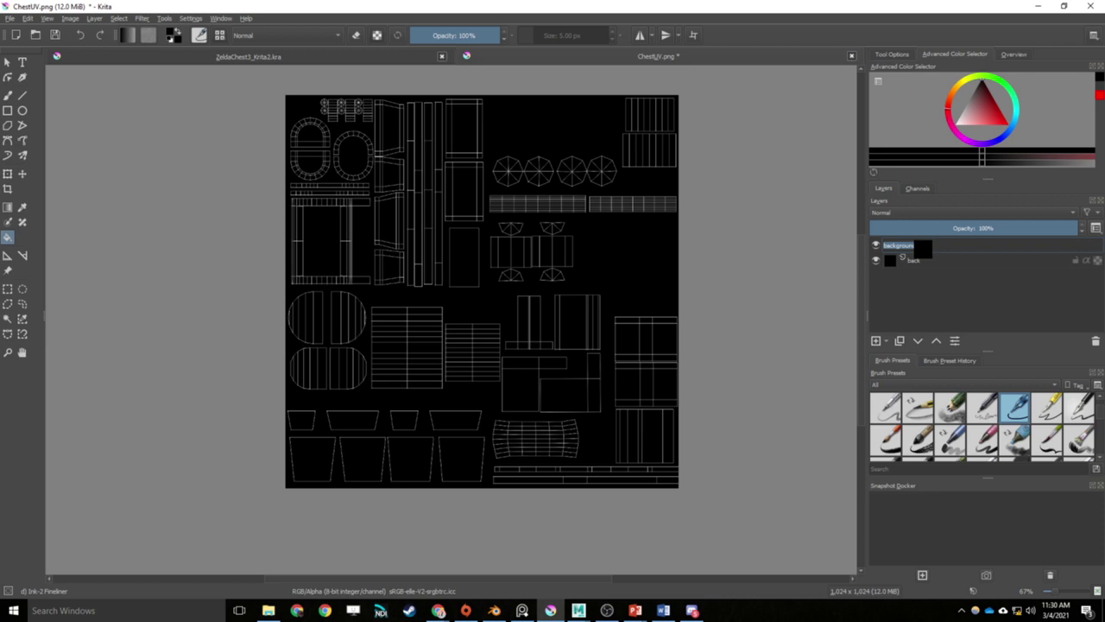
{"action": "type", "text": "UV"}
{"action": "key", "text": "Return"}
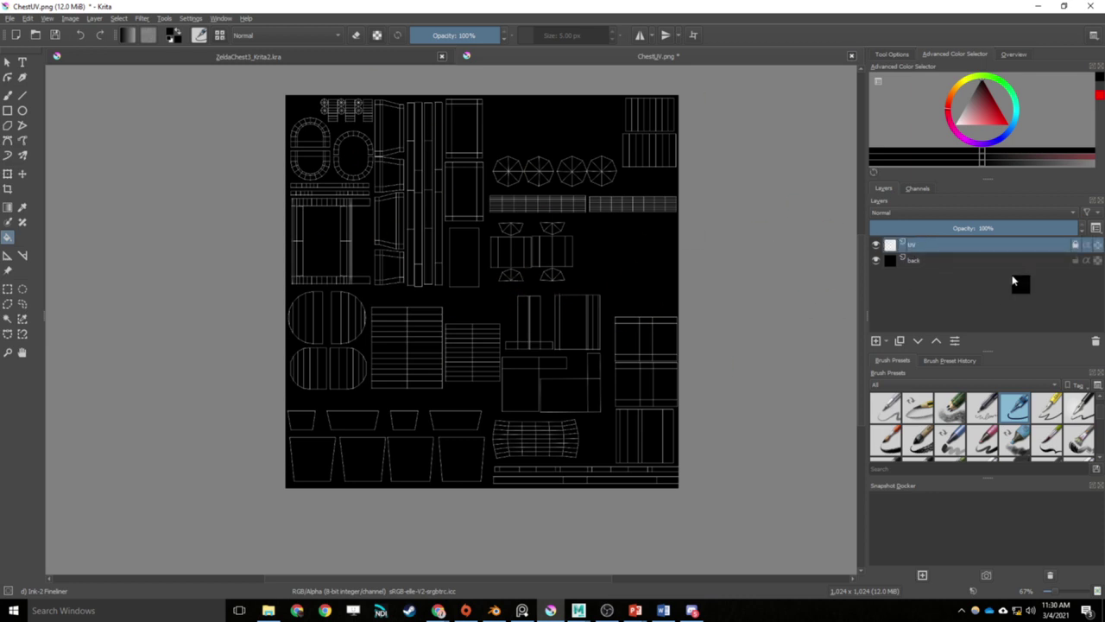
{"action": "left_click", "coordinate": [543, 193]}
Step: Add a paint layer named colour between the UV and back layers
{"action": "left_click", "coordinate": [932, 261]}
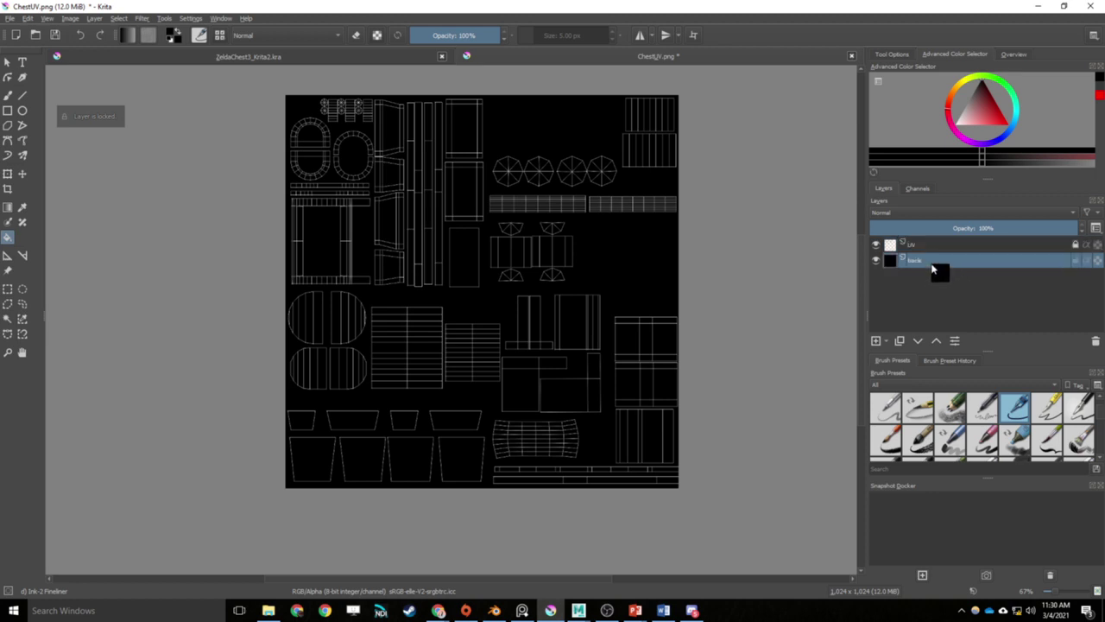
{"action": "left_click", "coordinate": [876, 342]}
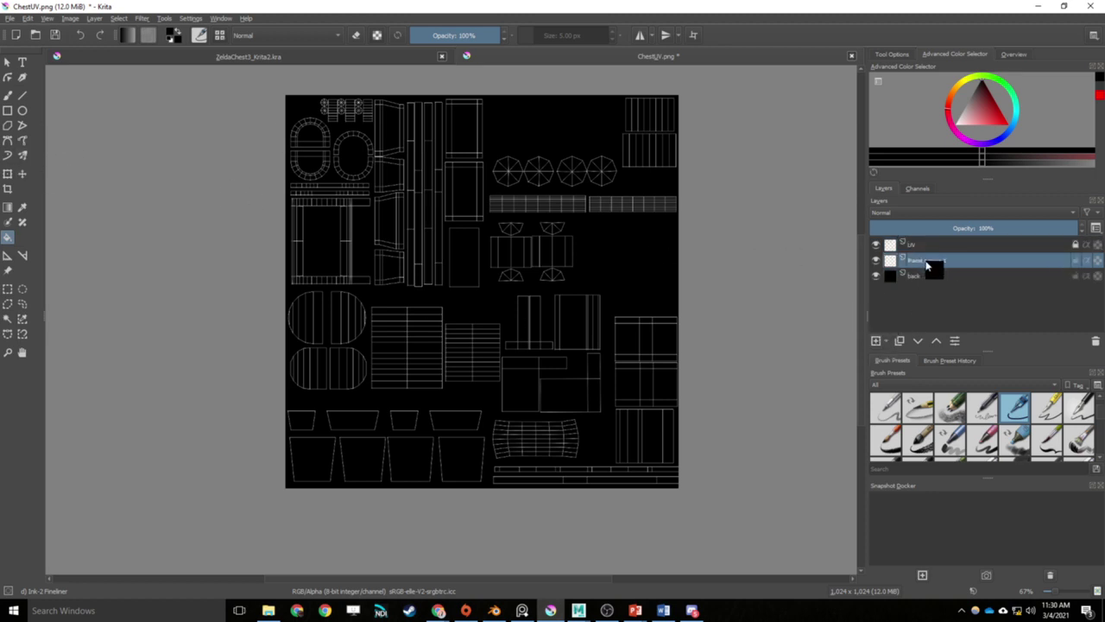
{"action": "double_click", "coordinate": [929, 262]}
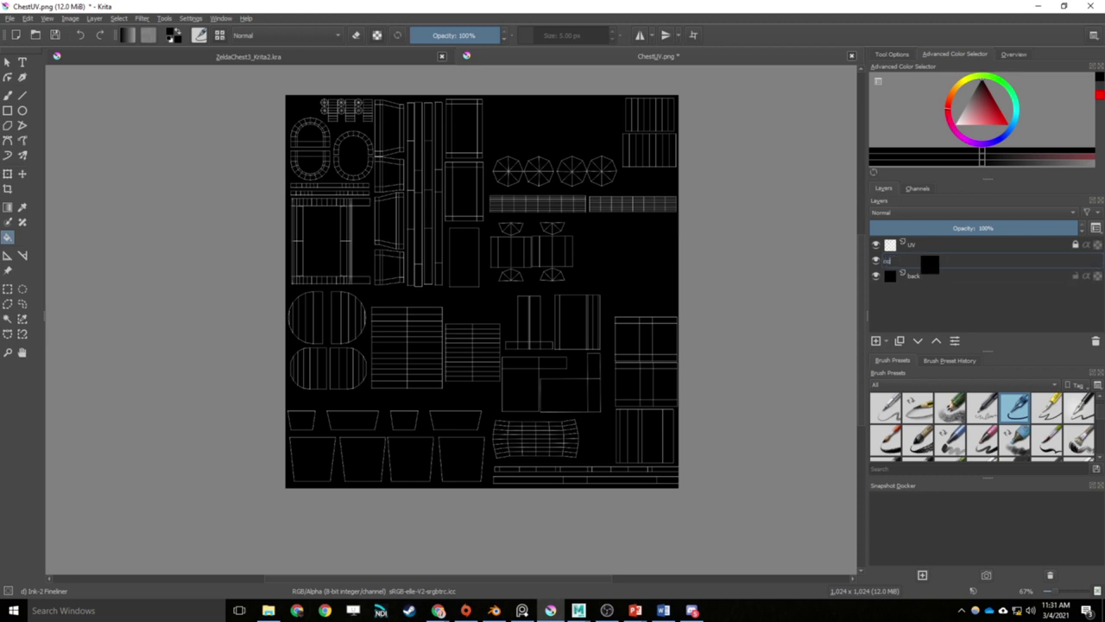
{"action": "type", "text": "colour"}
{"action": "key", "text": "Return"}
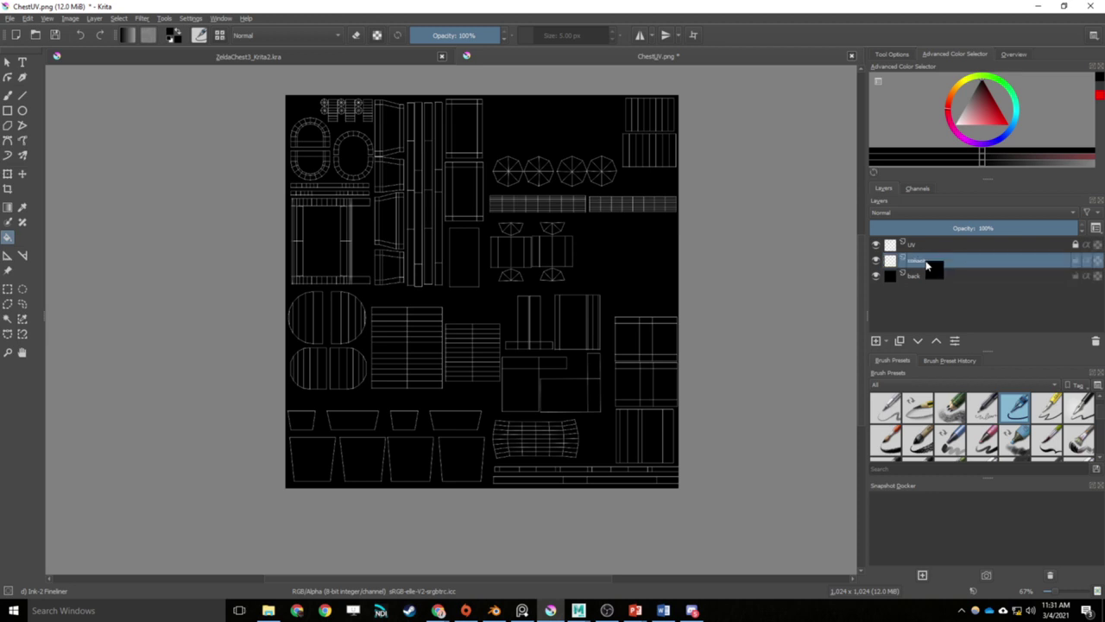
Step: Activate the Rectangular Selection tool, then check the textured chest model in Maya and return to Krita
{"action": "left_click", "coordinate": [8, 288]}
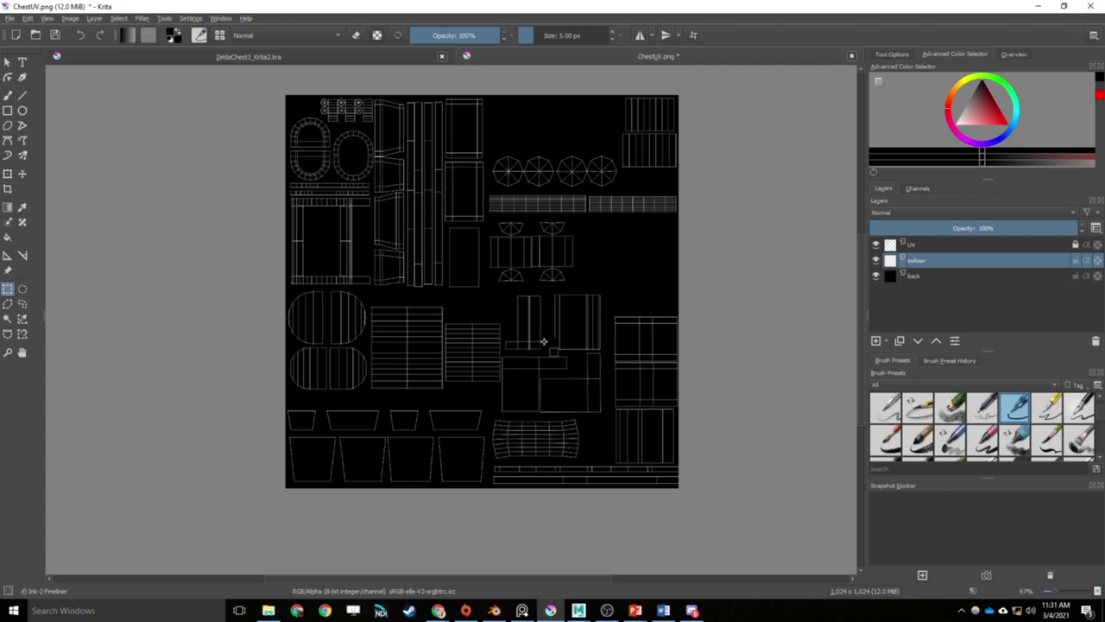
{"action": "mouse_move", "coordinate": [592, 615]}
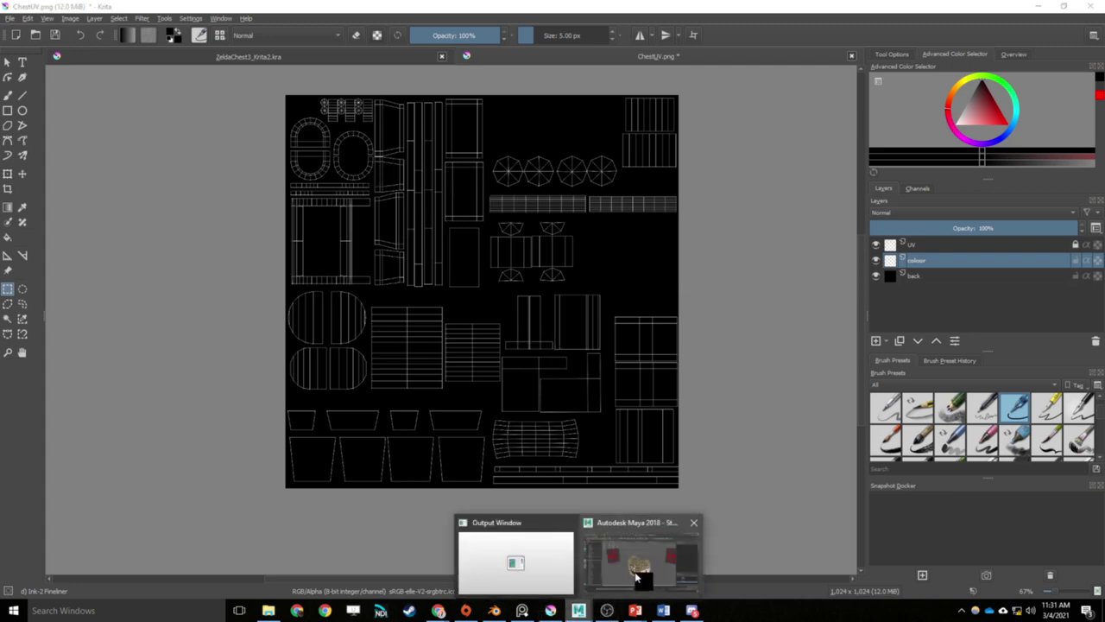
{"action": "left_click", "coordinate": [644, 559]}
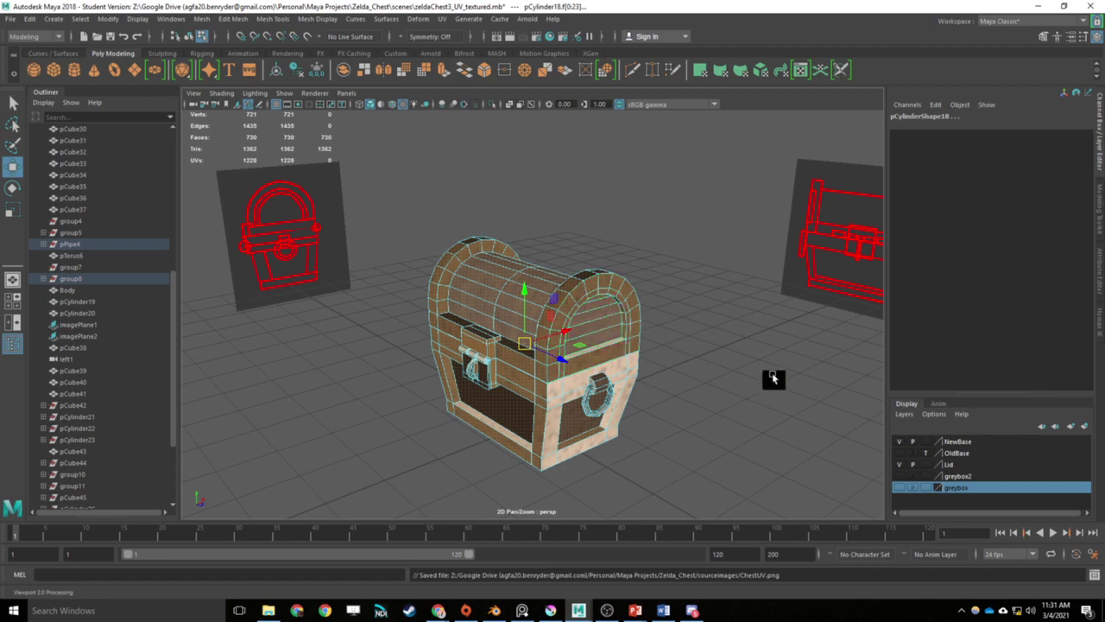
{"action": "left_click", "coordinate": [550, 611]}
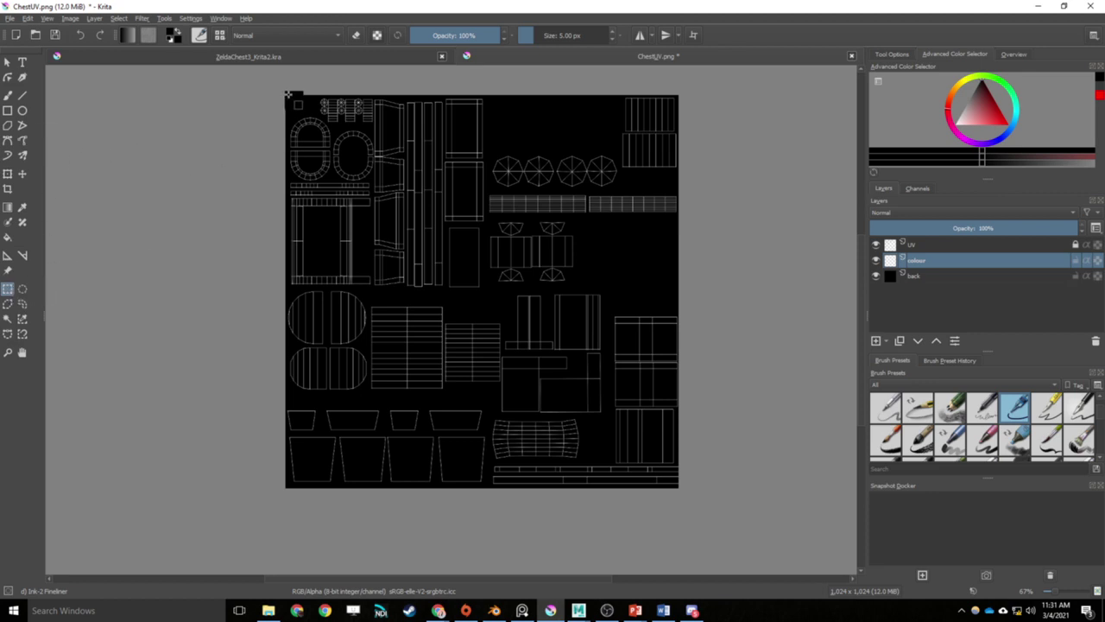
Step: Select the rectangular upper-left quarter of the UV layout and fill it with dark gold on the colour layer
{"action": "left_click_drag", "start_coordinate": [285, 95], "coordinate": [481, 289]}
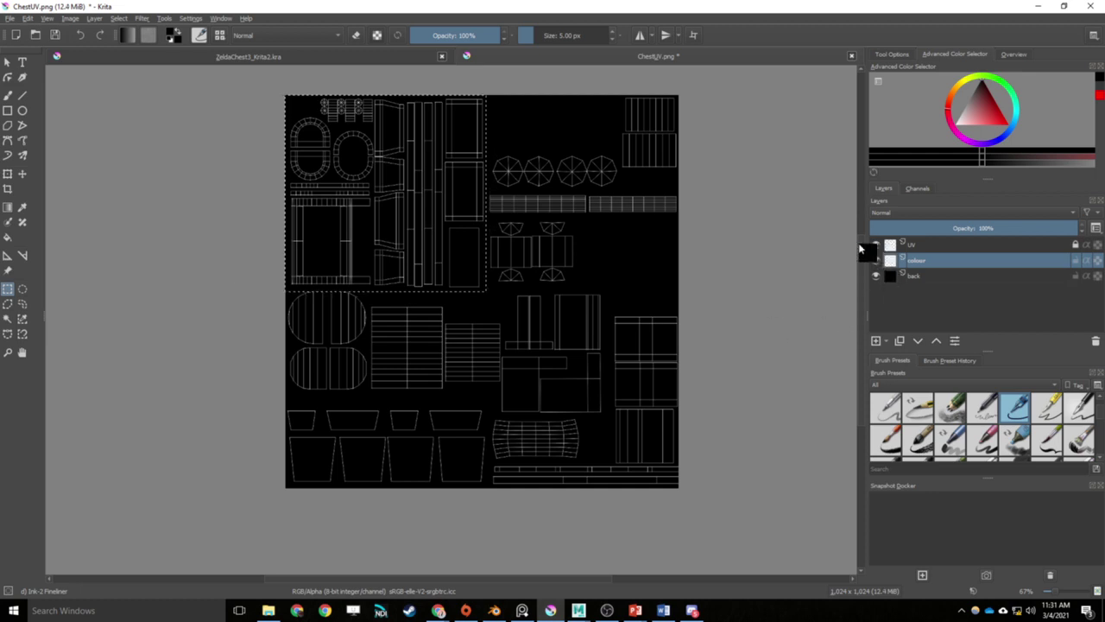
{"action": "left_click", "coordinate": [7, 238]}
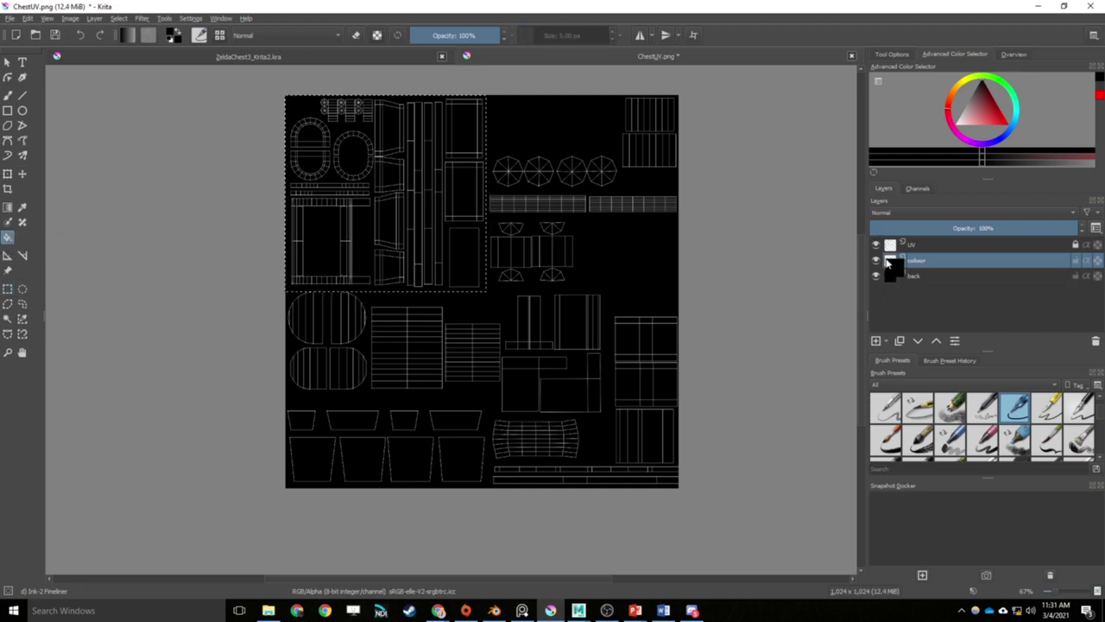
{"action": "left_click", "coordinate": [877, 245]}
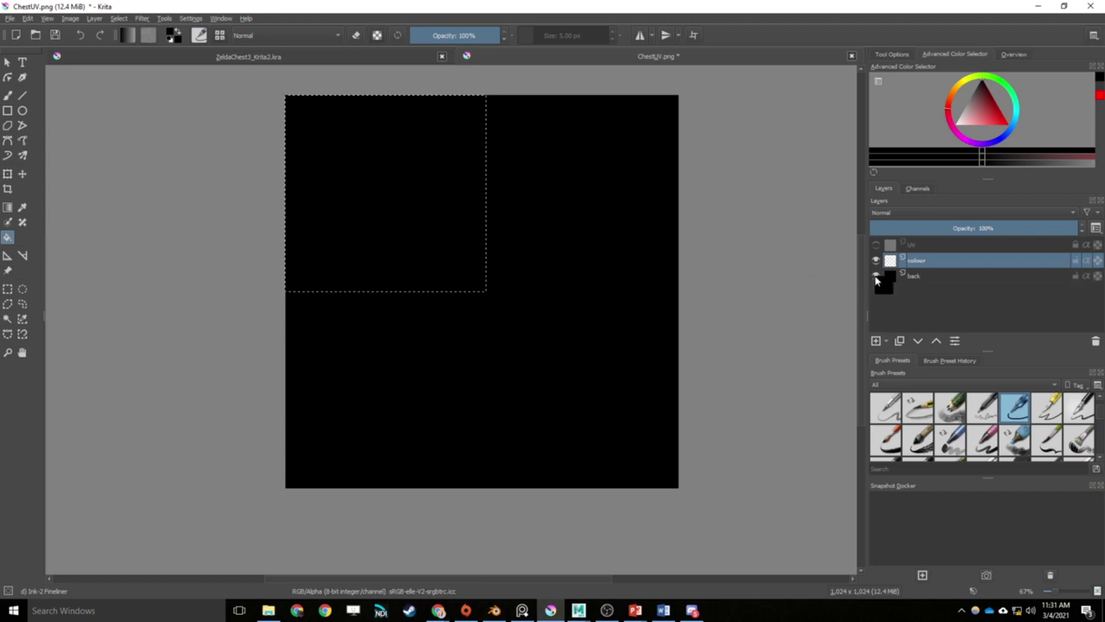
{"action": "left_click", "coordinate": [876, 245]}
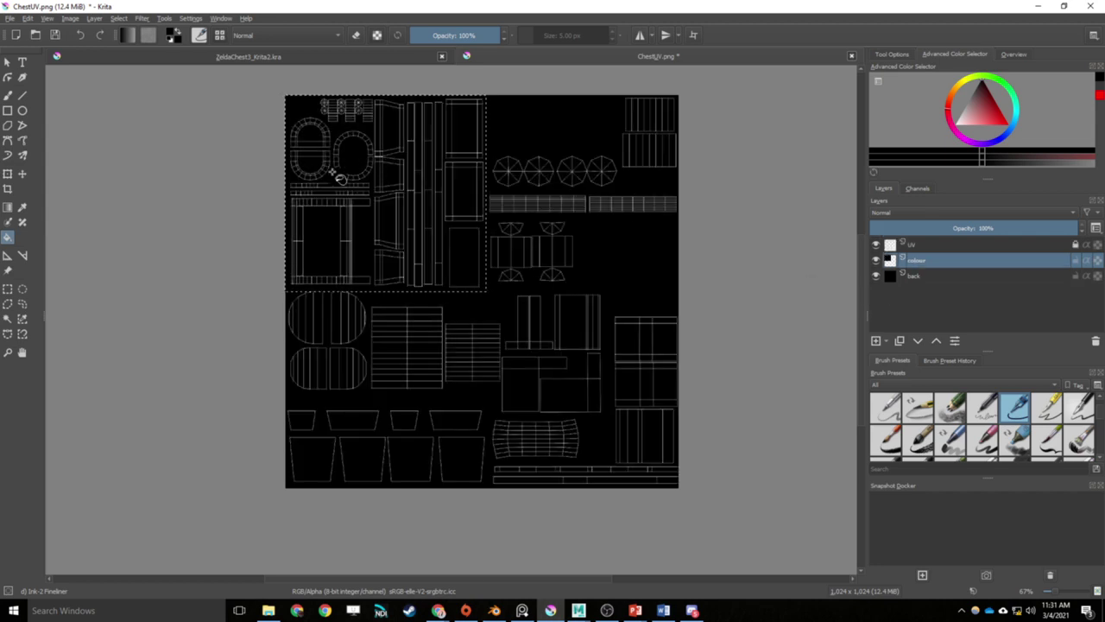
{"action": "left_click", "coordinate": [955, 85]}
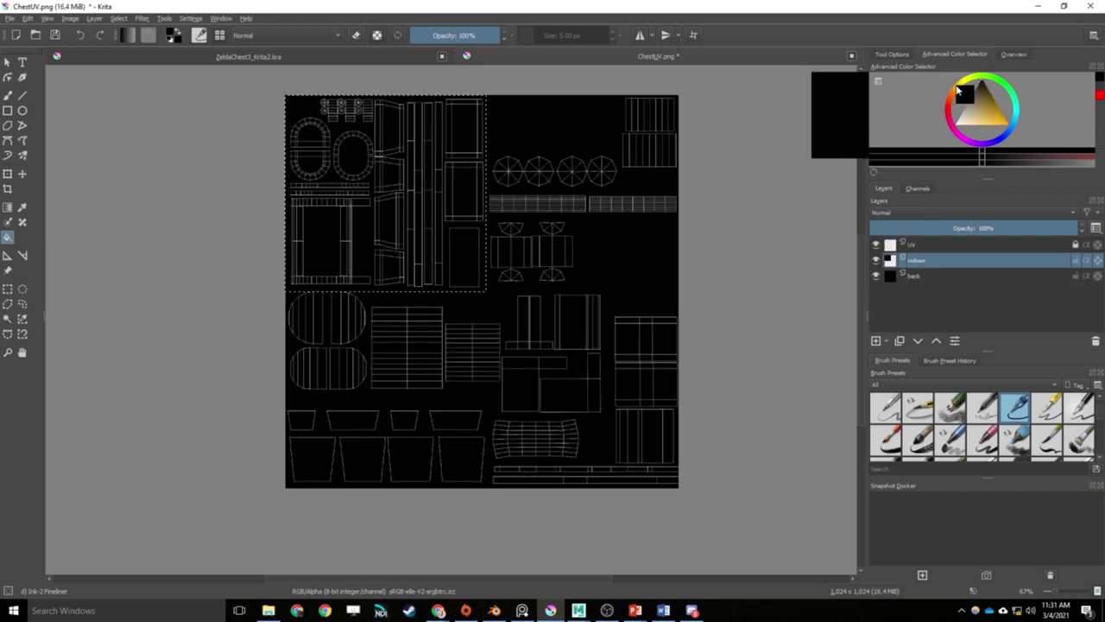
{"action": "left_click_drag", "start_coordinate": [976, 105], "coordinate": [1004, 103]}
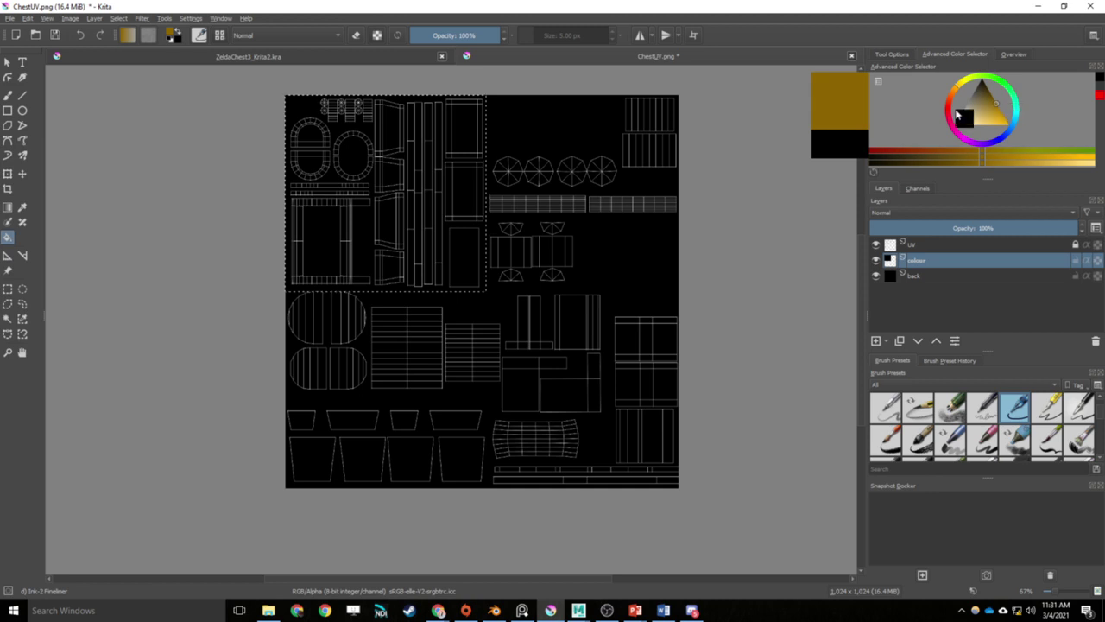
{"action": "left_click", "coordinate": [876, 247]}
{"action": "left_click", "coordinate": [876, 247]}
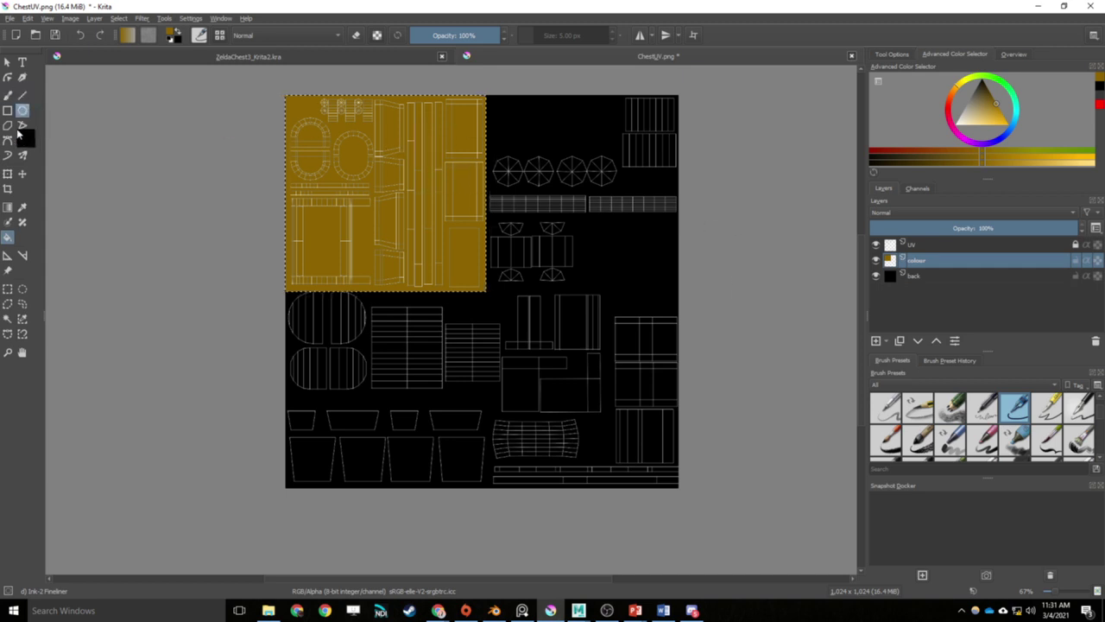
Step: Select the lower-left UV islands, including the plank block that crosses the centre line, and fill the area with dark brown
{"action": "left_click", "coordinate": [8, 290]}
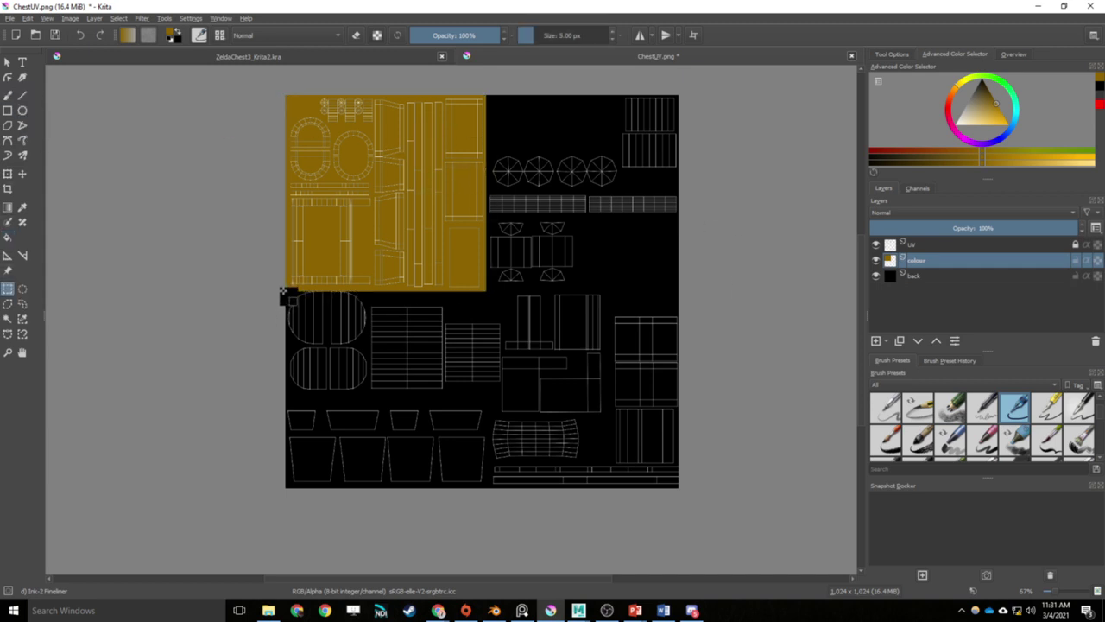
{"action": "left_click_drag", "start_coordinate": [385, 334], "coordinate": [494, 473]}
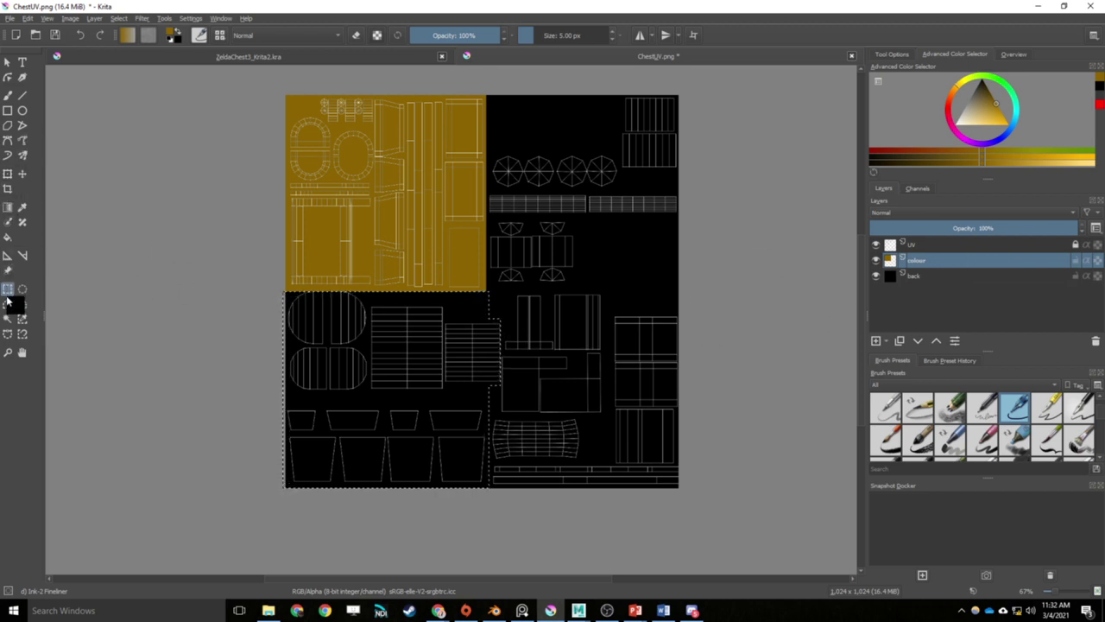
{"action": "left_click", "coordinate": [8, 236]}
{"action": "left_click", "coordinate": [955, 99]}
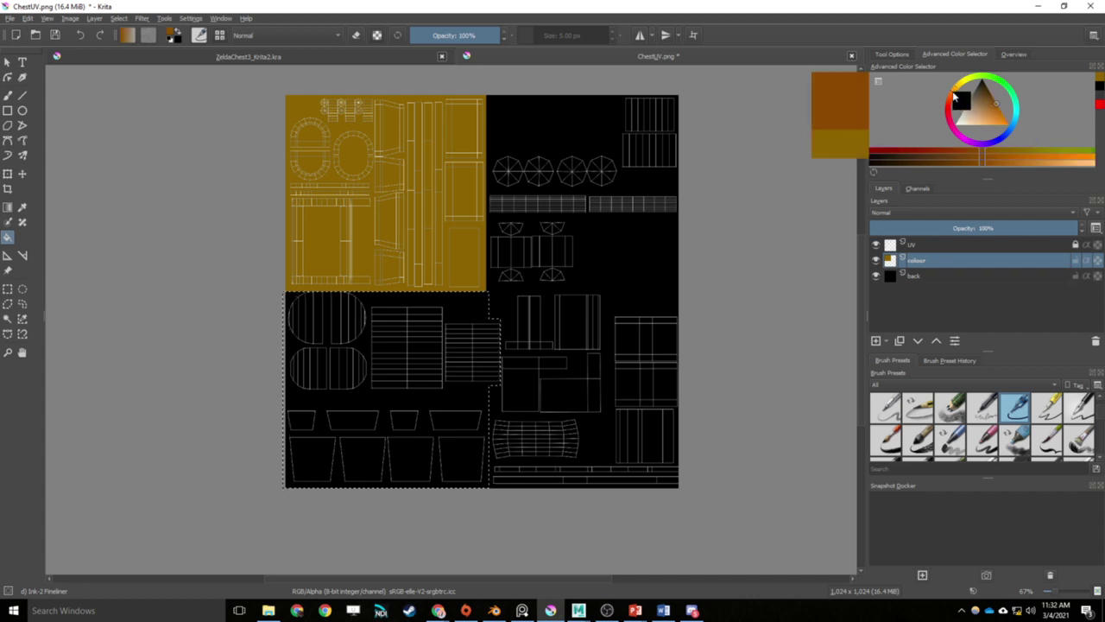
{"action": "left_click_drag", "start_coordinate": [953, 93], "coordinate": [945, 120]}
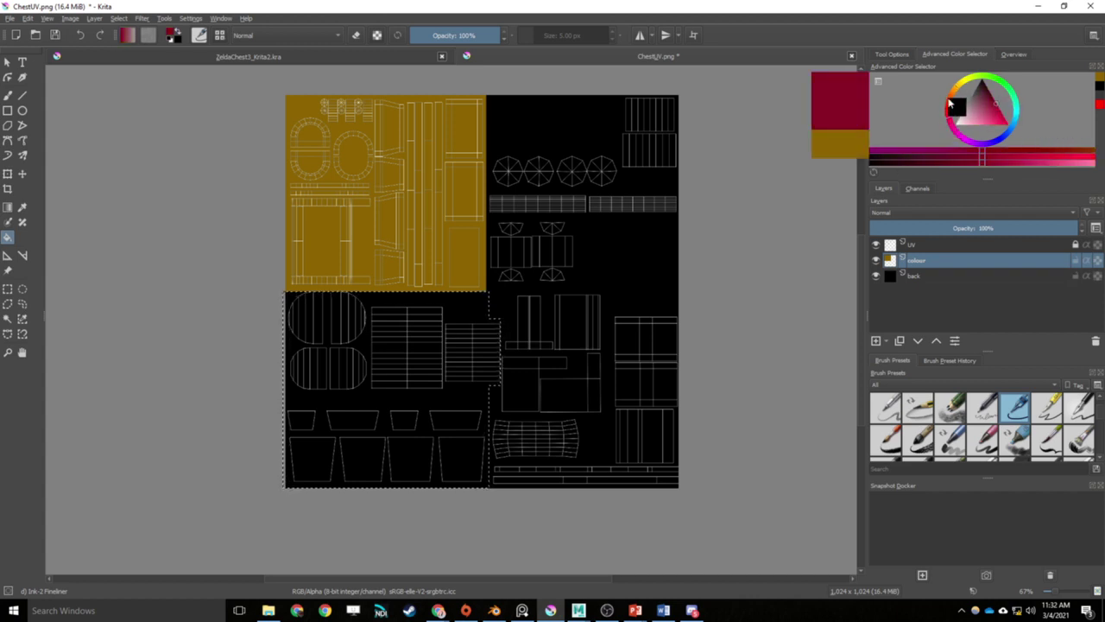
{"action": "left_click", "coordinate": [953, 93]}
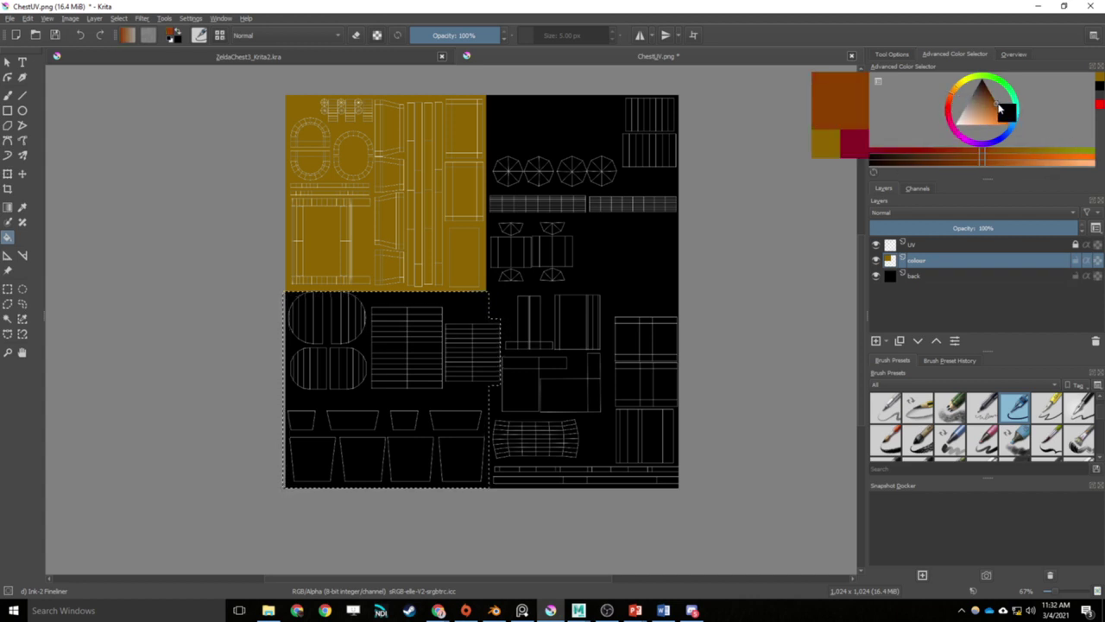
{"action": "left_click_drag", "start_coordinate": [1000, 108], "coordinate": [996, 100]}
{"action": "left_click", "coordinate": [481, 314]}
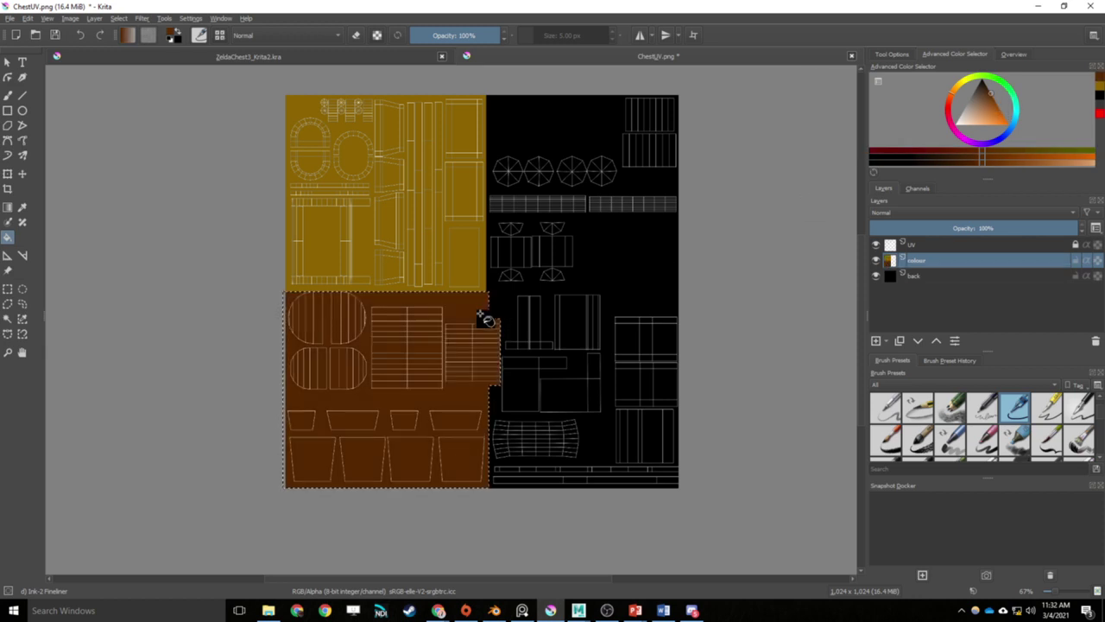
Step: Select the upper-right quarter of the UV layout and fill it with dark grey
{"action": "left_click", "coordinate": [7, 288]}
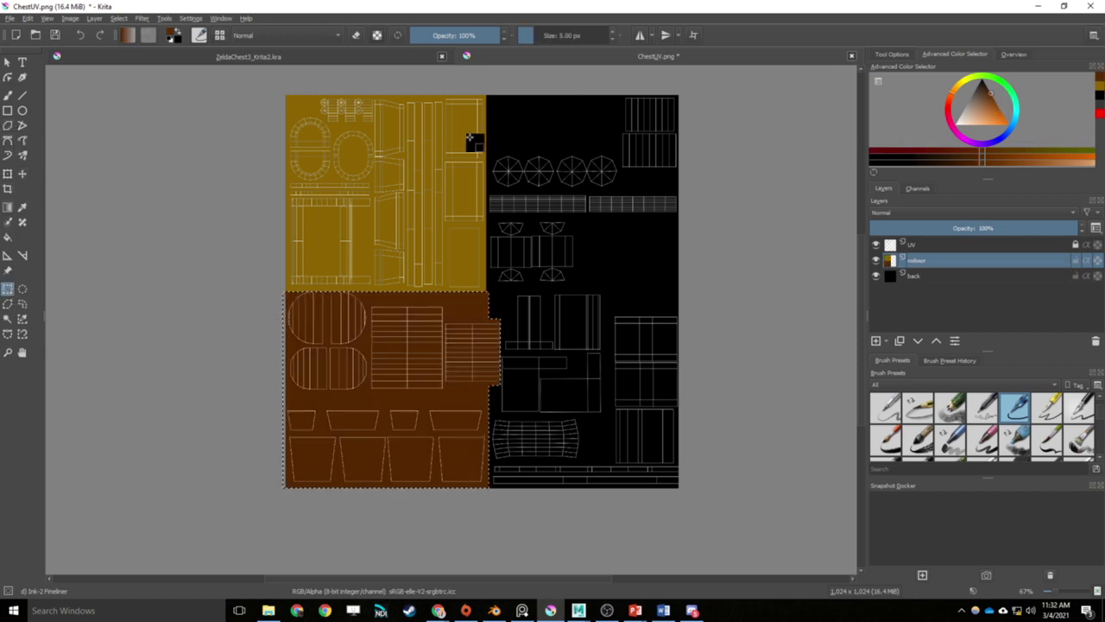
{"action": "left_click_drag", "start_coordinate": [486, 94], "coordinate": [693, 289]}
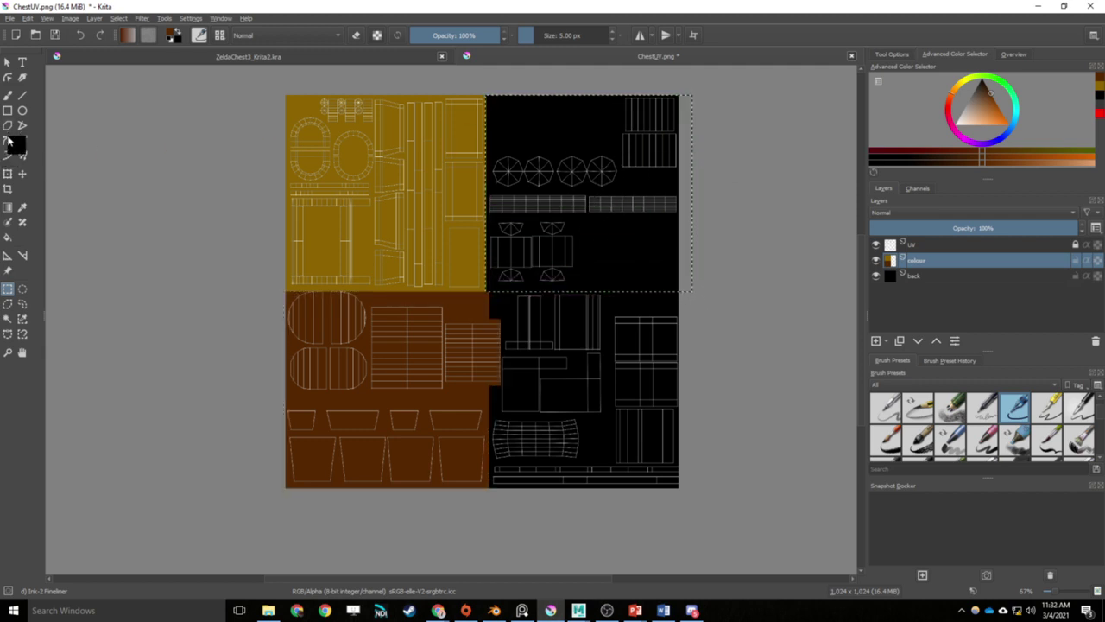
{"action": "left_click", "coordinate": [6, 236]}
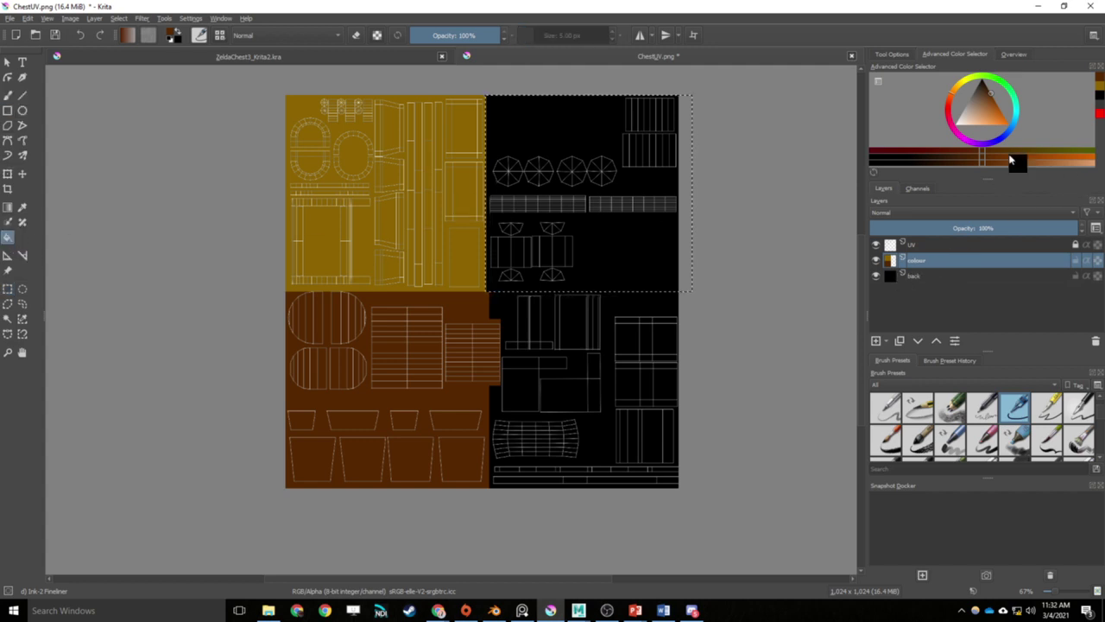
{"action": "mouse_move", "coordinate": [998, 112]}
{"action": "left_mouse_down"}
{"action": "mouse_move", "coordinate": [961, 97]}
{"action": "mouse_move", "coordinate": [974, 89]}
{"action": "left_mouse_up"}
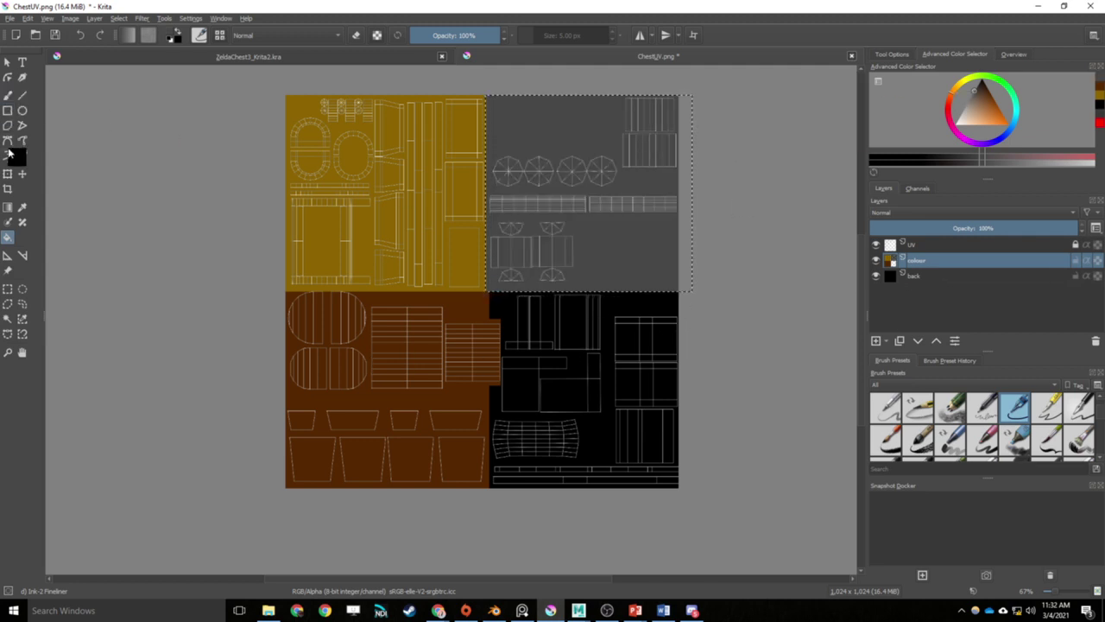
Step: Select the remaining lower-right area with combined rectangles around the brown block and fill it with pale yellow
{"action": "left_click", "coordinate": [7, 289]}
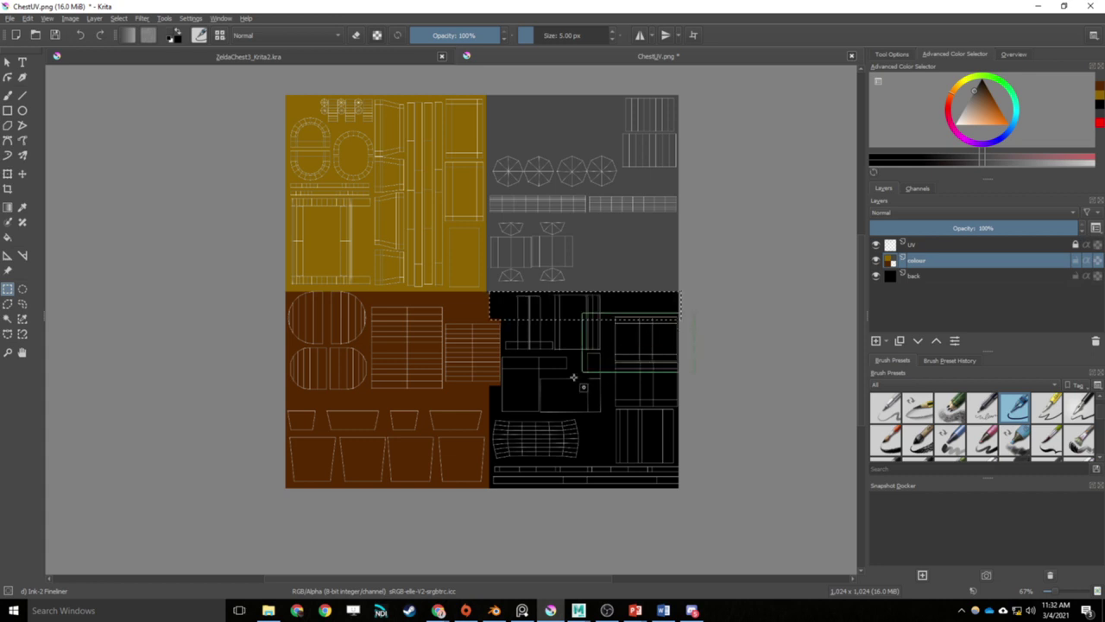
{"action": "left_click_drag", "start_coordinate": [573, 377], "coordinate": [501, 442]}
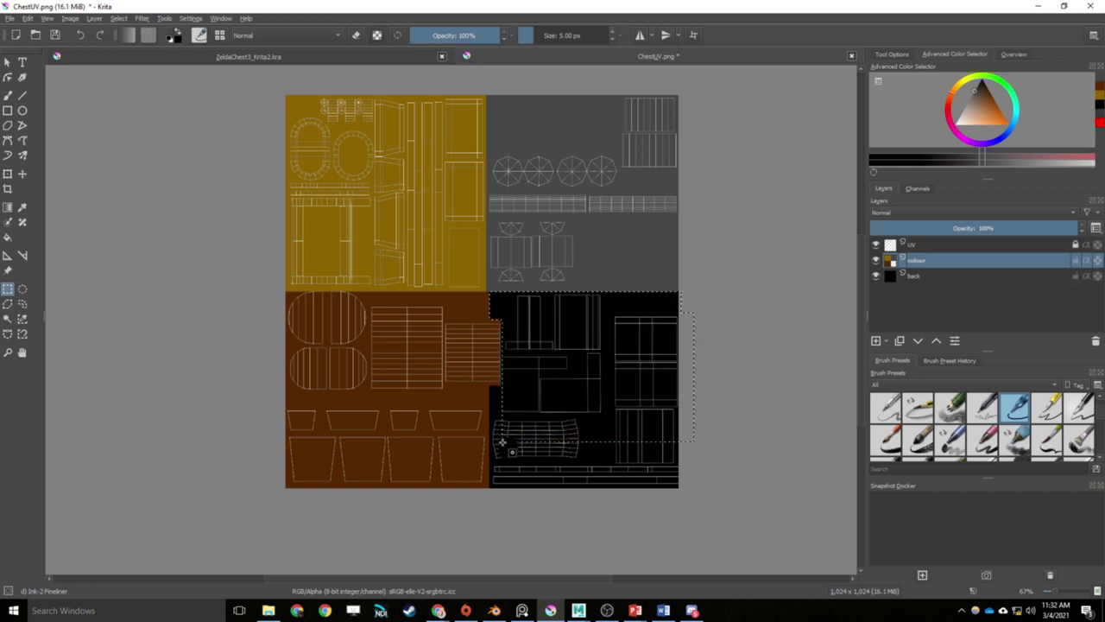
{"action": "left_click_drag", "start_coordinate": [694, 399], "coordinate": [491, 491]}
{"action": "left_click", "coordinate": [7, 235]}
{"action": "left_click_drag", "start_coordinate": [909, 102], "coordinate": [991, 110]}
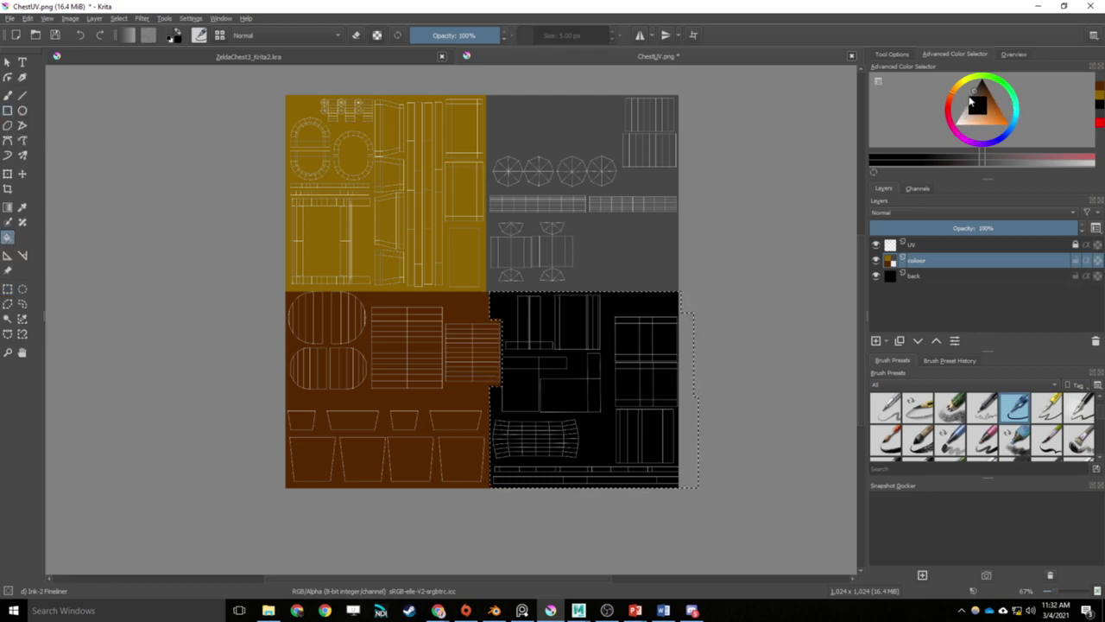
{"action": "left_click", "coordinate": [963, 82]}
{"action": "left_click_drag", "start_coordinate": [976, 95], "coordinate": [972, 135]}
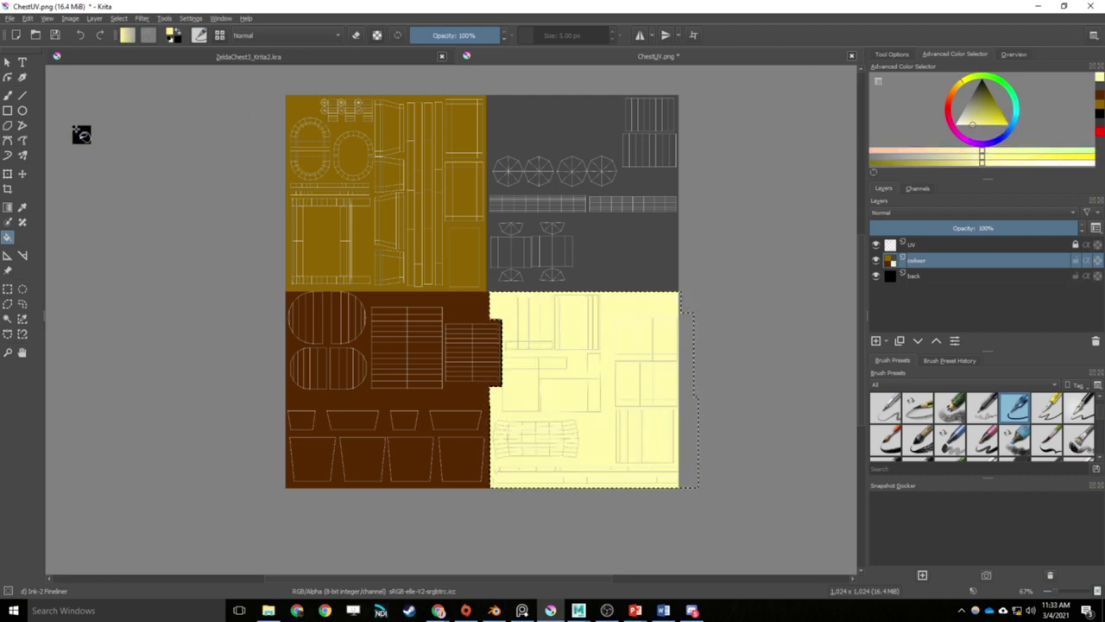
Step: Clear the selection and hide the UV layer so only the flat colours are shown
{"action": "left_click", "coordinate": [8, 289]}
{"action": "left_click", "coordinate": [58, 274]}
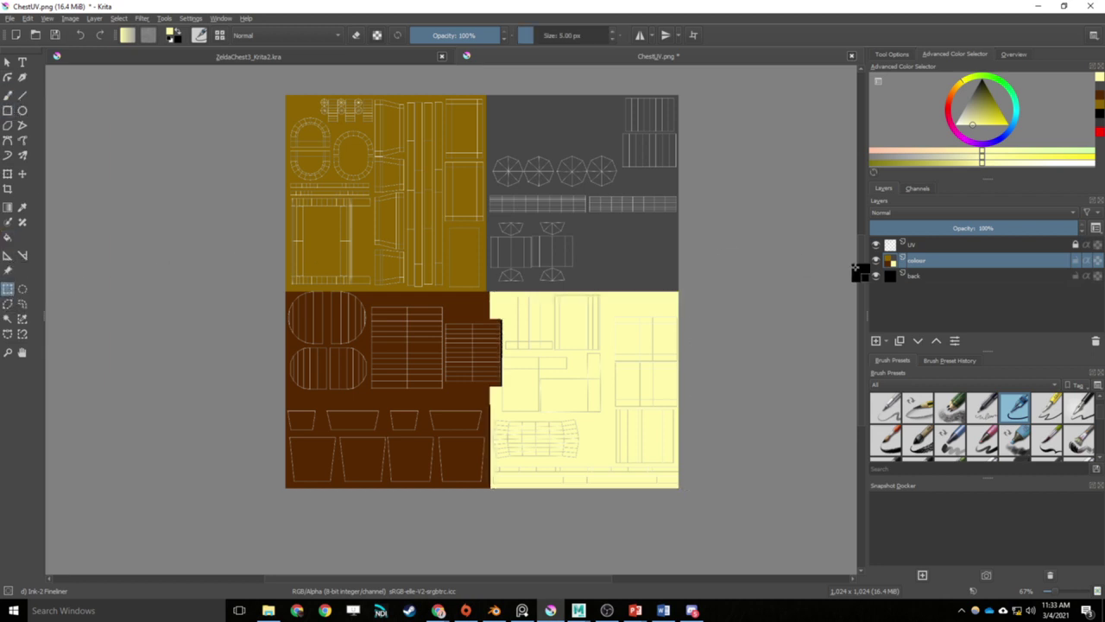
{"action": "left_click", "coordinate": [877, 246]}
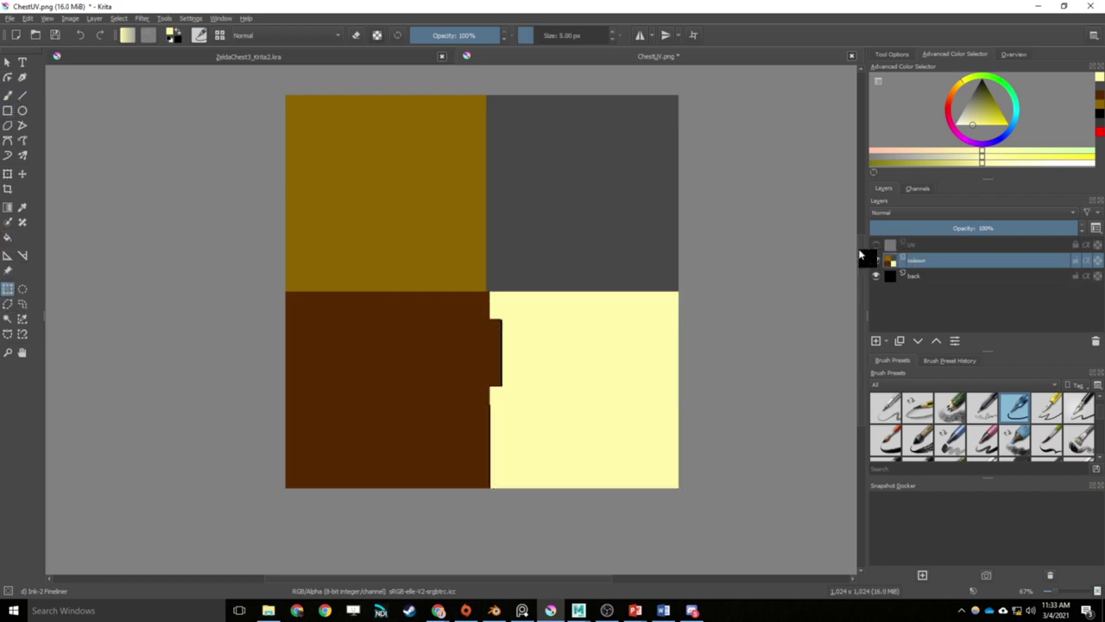
{"action": "left_click", "coordinate": [877, 246]}
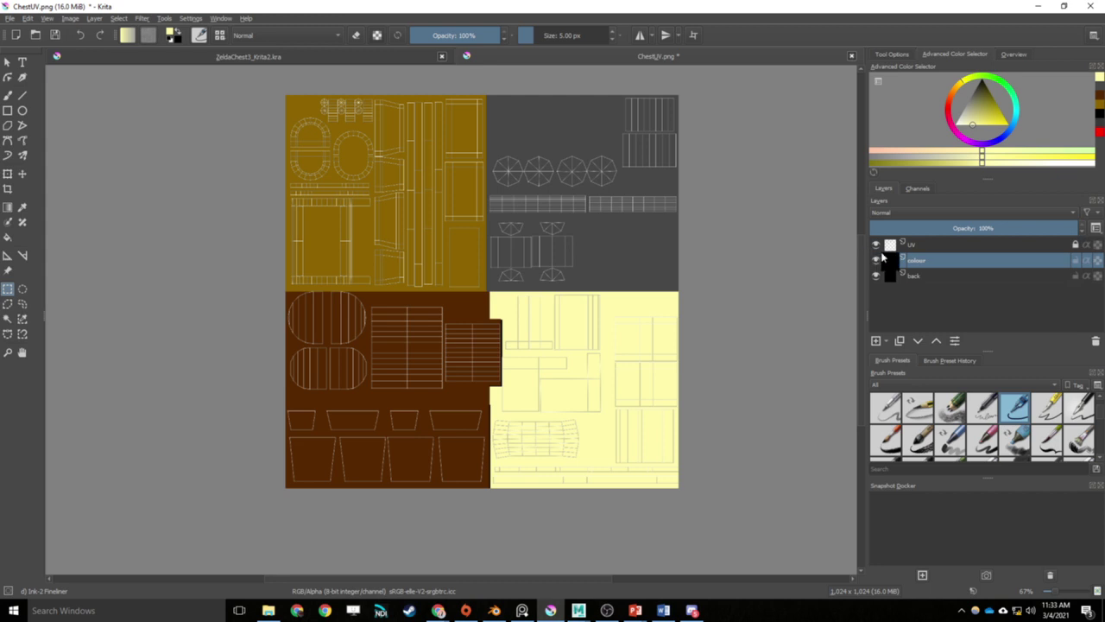
{"action": "left_click", "coordinate": [876, 247]}
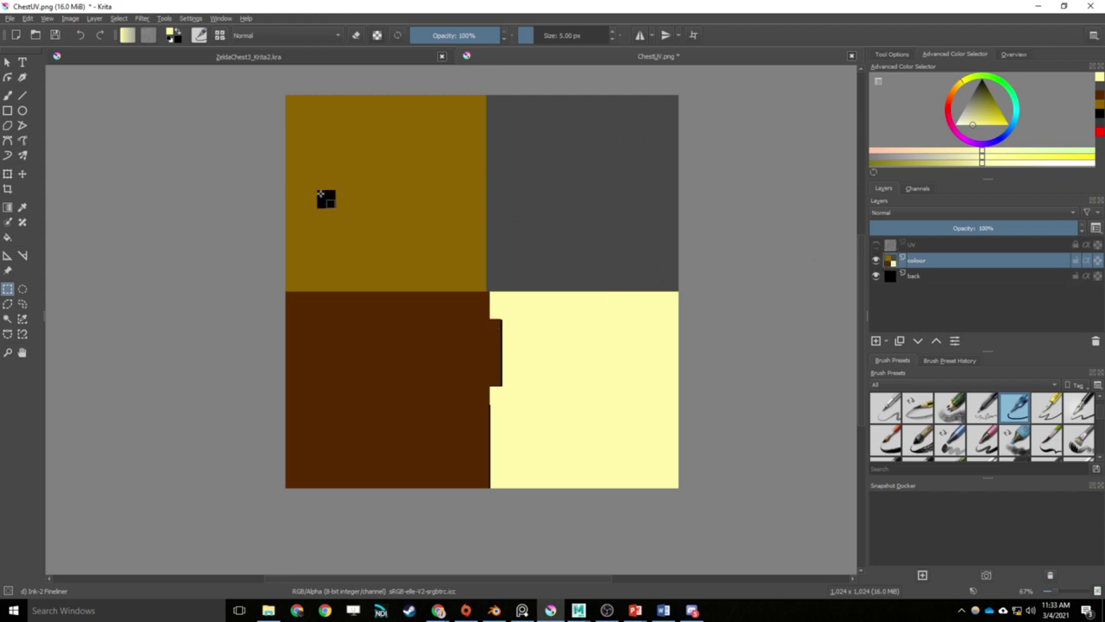
Step: Save the layered image in the sourceimages folder as the Krita document ChestUV.kra
{"action": "left_click", "coordinate": [11, 19]}
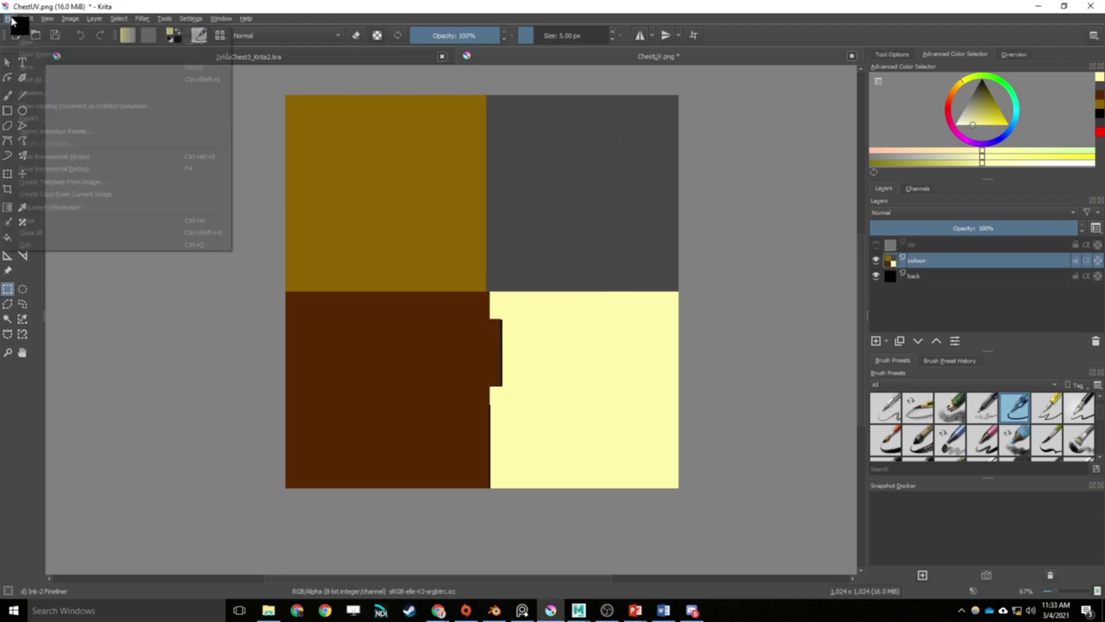
{"action": "left_click", "coordinate": [47, 80]}
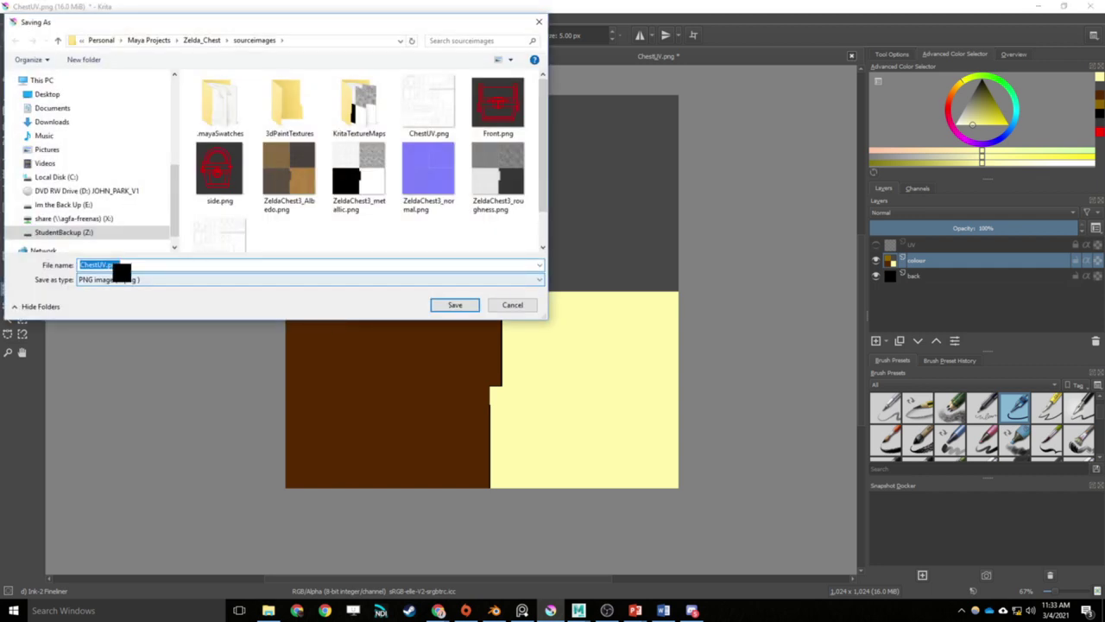
{"action": "left_click", "coordinate": [133, 292]}
{"action": "left_click", "coordinate": [121, 281]}
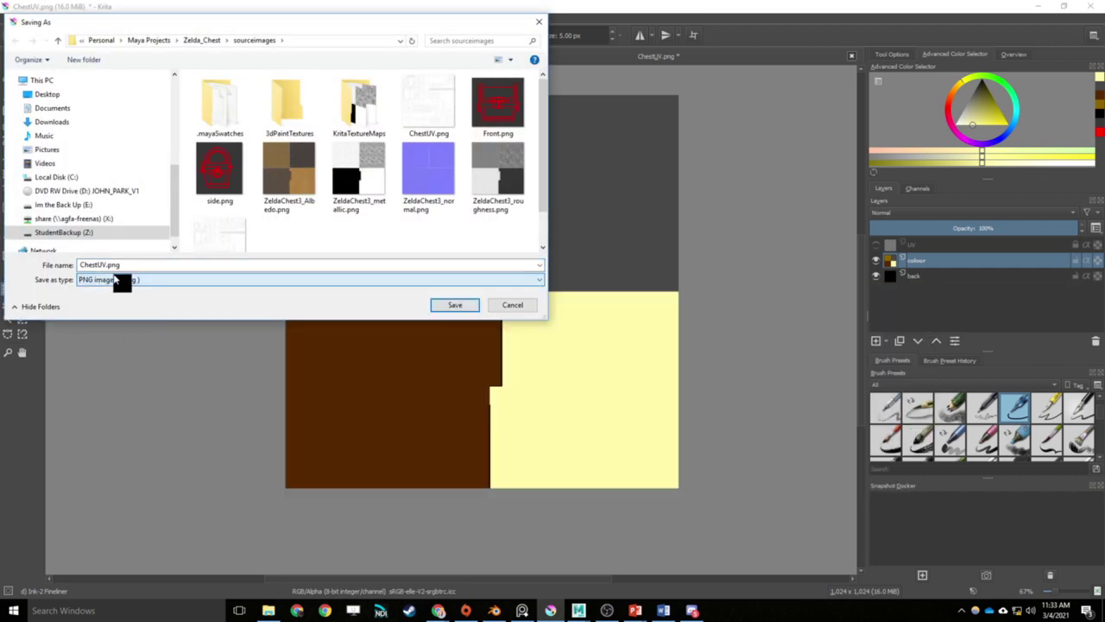
{"action": "left_click", "coordinate": [147, 281]}
{"action": "left_click", "coordinate": [116, 301]}
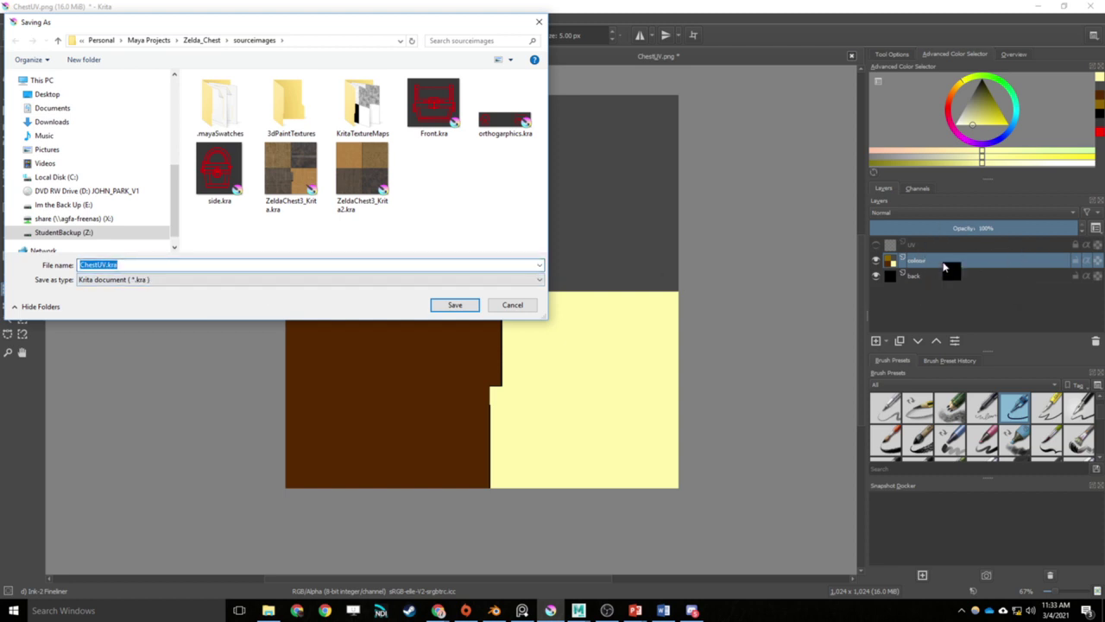
{"action": "left_click", "coordinate": [445, 307]}
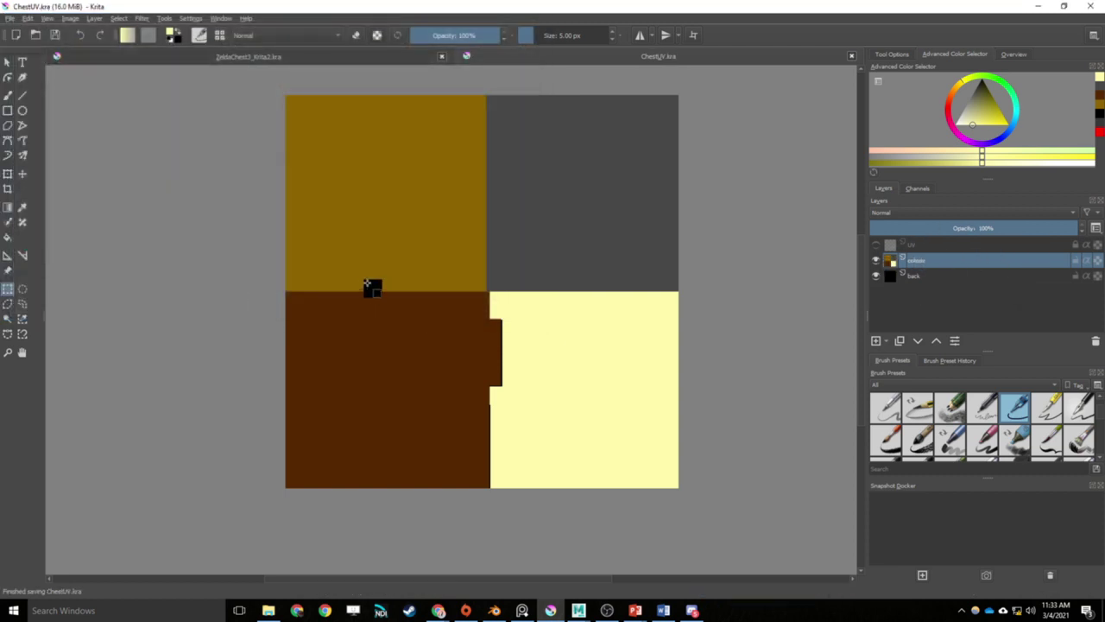
Step: Save a copy of the flat colours in the sourceimages folder as the PNG image "Chest_flat Color.png" with the default export options
{"action": "left_click", "coordinate": [14, 18]}
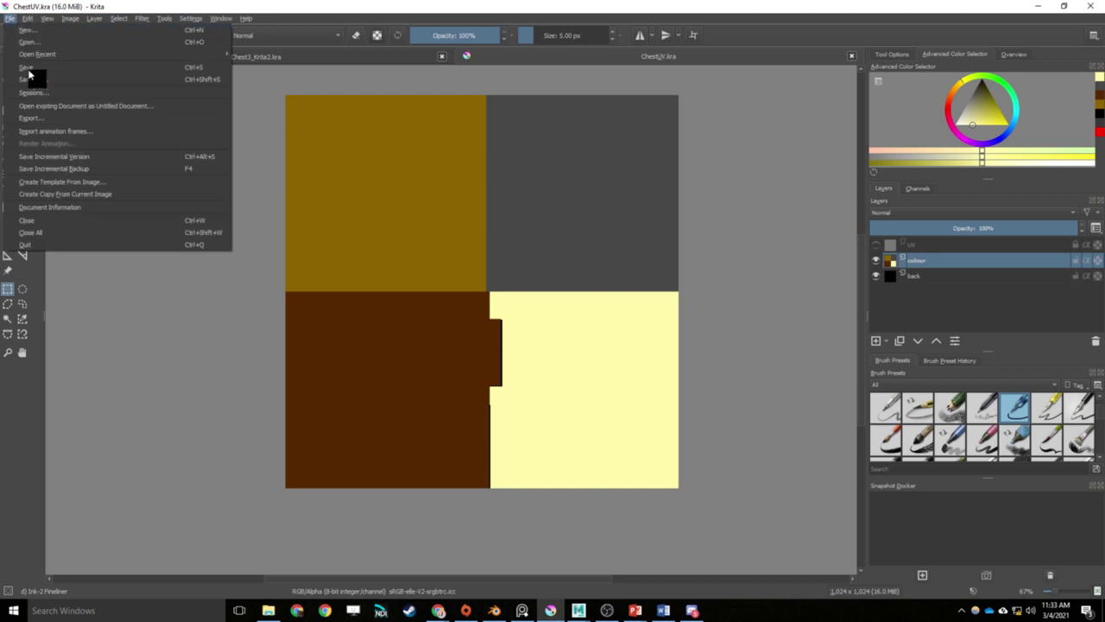
{"action": "left_click", "coordinate": [46, 84]}
{"action": "left_click", "coordinate": [143, 280]}
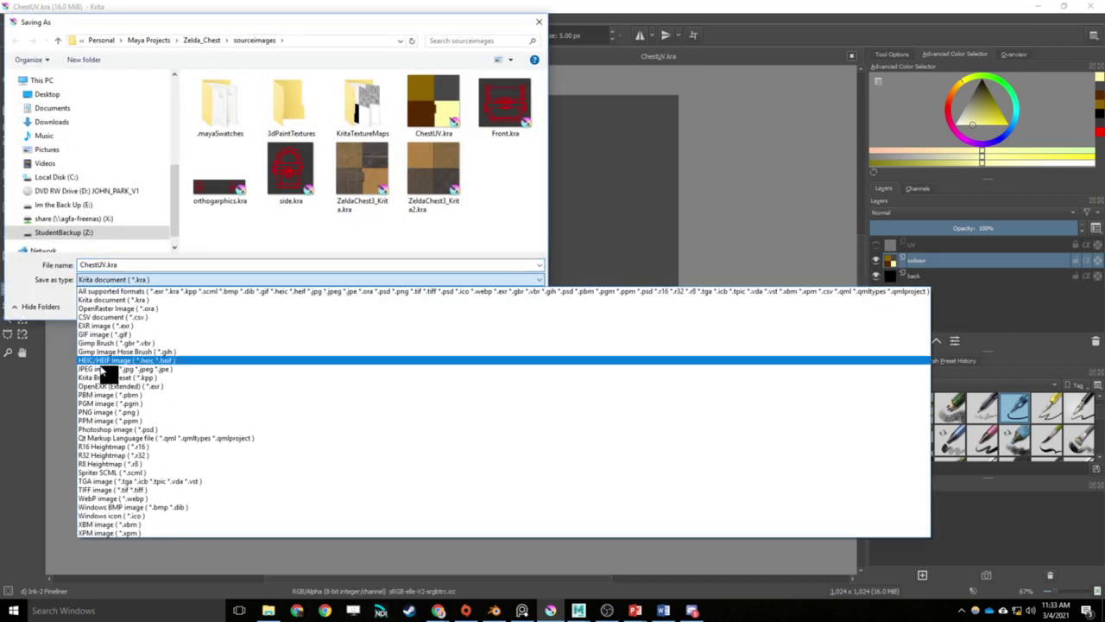
{"action": "left_click", "coordinate": [99, 412]}
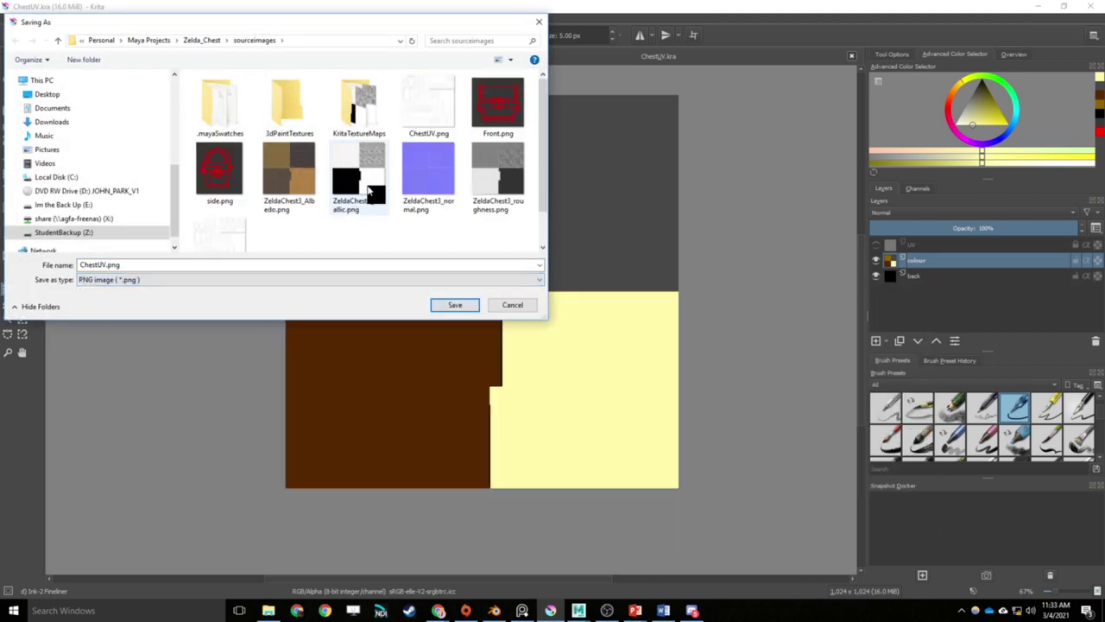
{"action": "double_click", "coordinate": [110, 265]}
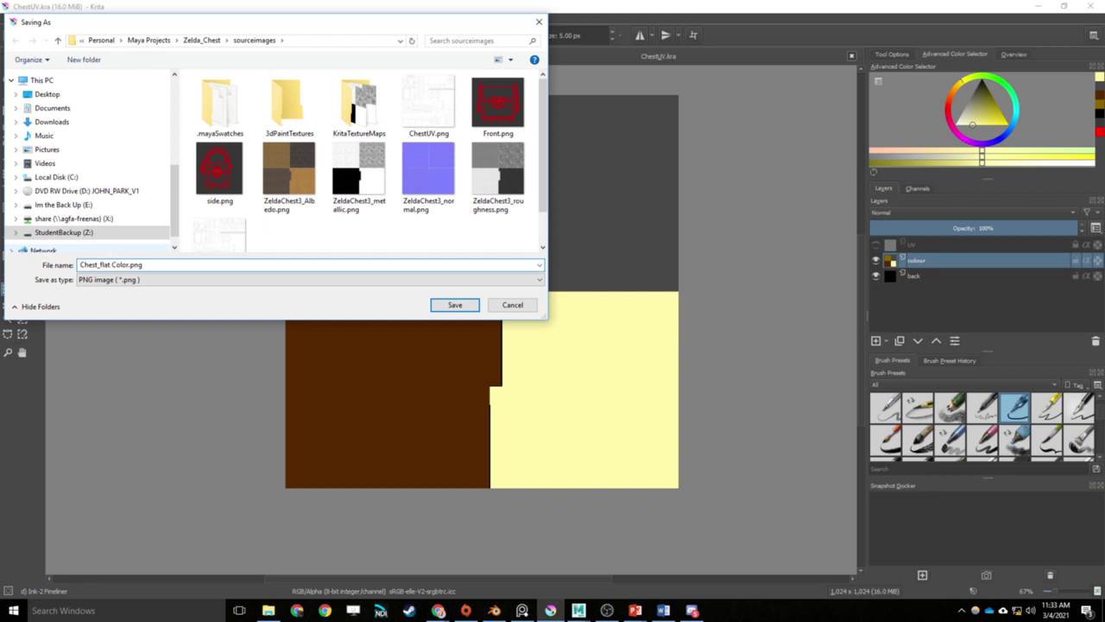
{"action": "key", "text": "Return"}
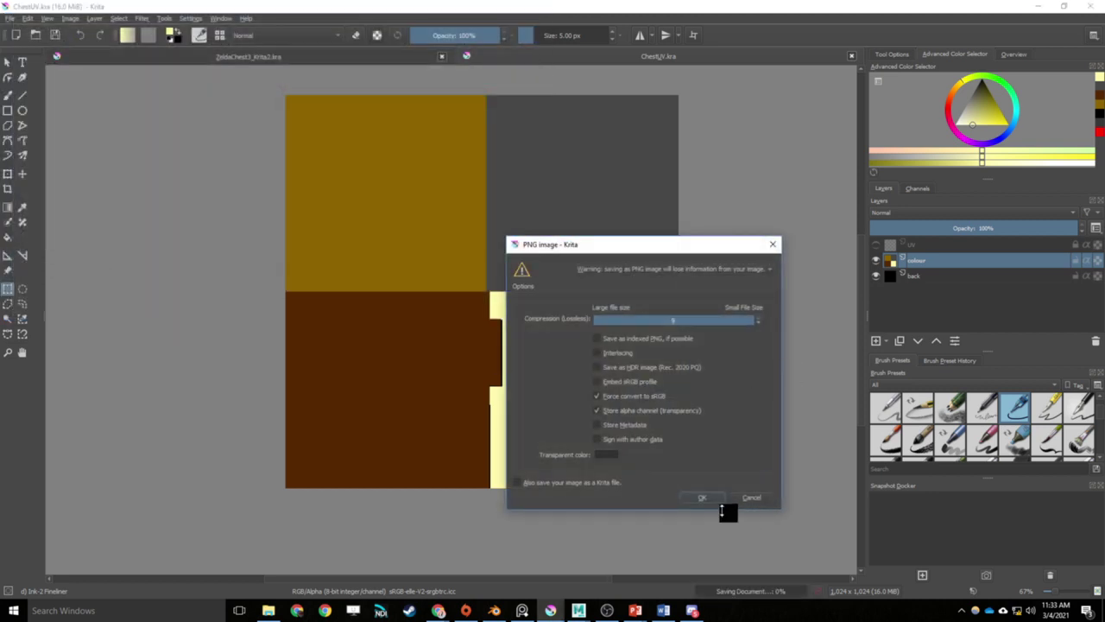
{"action": "left_click", "coordinate": [706, 499]}
Step: Switch to Maya, return to object mode, select the chest lid and show its material attributes
{"action": "mouse_move", "coordinate": [578, 611]}
{"action": "left_click", "coordinate": [649, 565]}
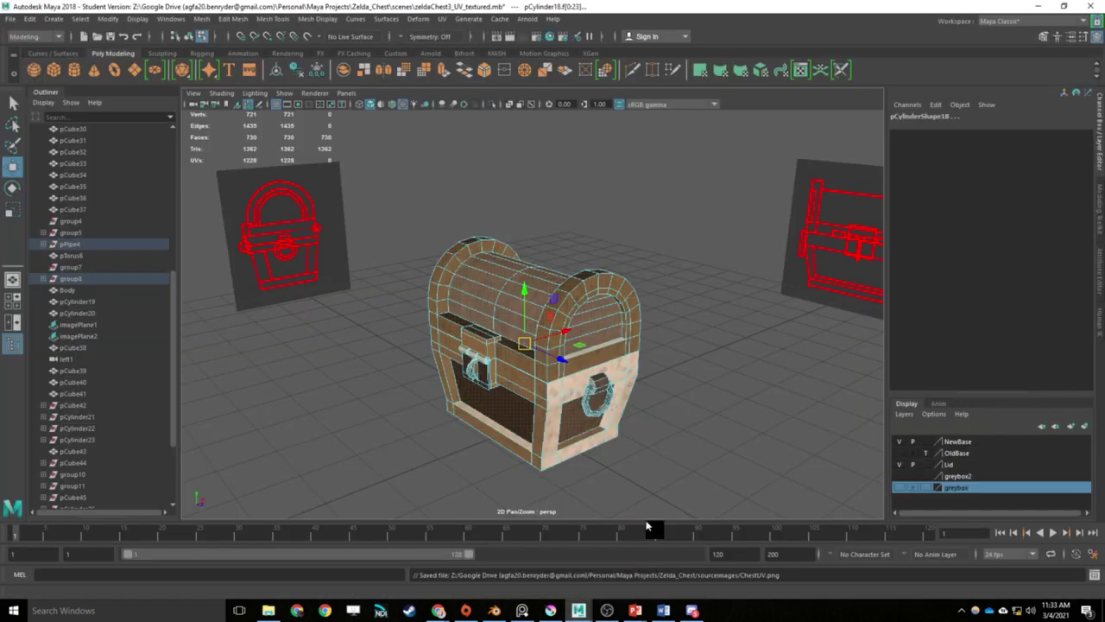
{"action": "right_click", "coordinate": [670, 248]}
{"action": "left_click", "coordinate": [723, 226]}
{"action": "left_click", "coordinate": [682, 238]}
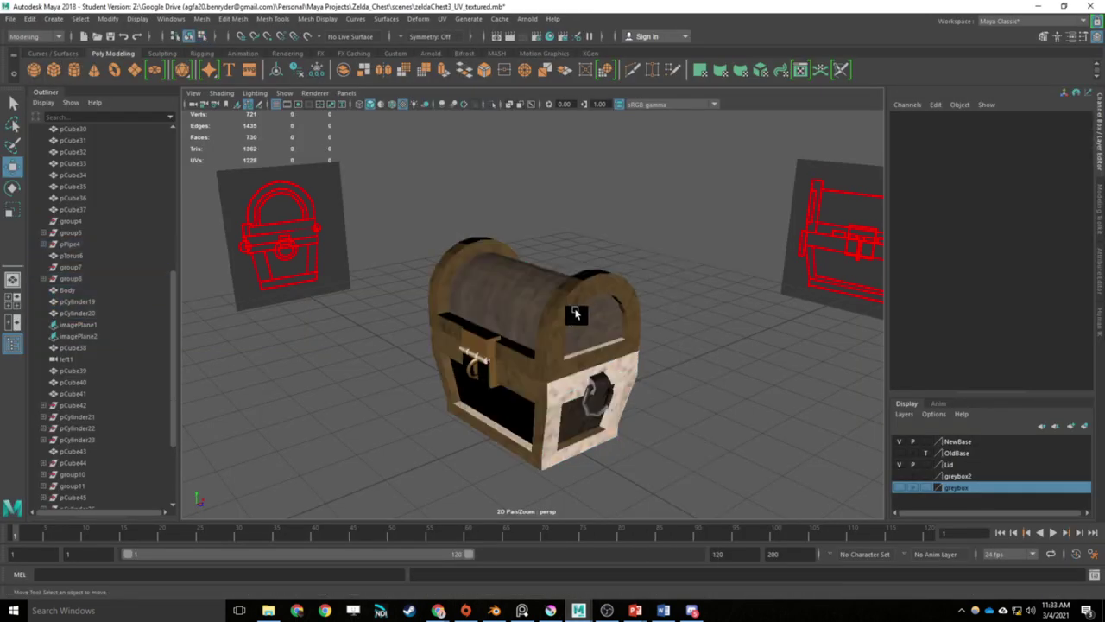
{"action": "left_click", "coordinate": [571, 309]}
{"action": "right_click", "coordinate": [557, 276]}
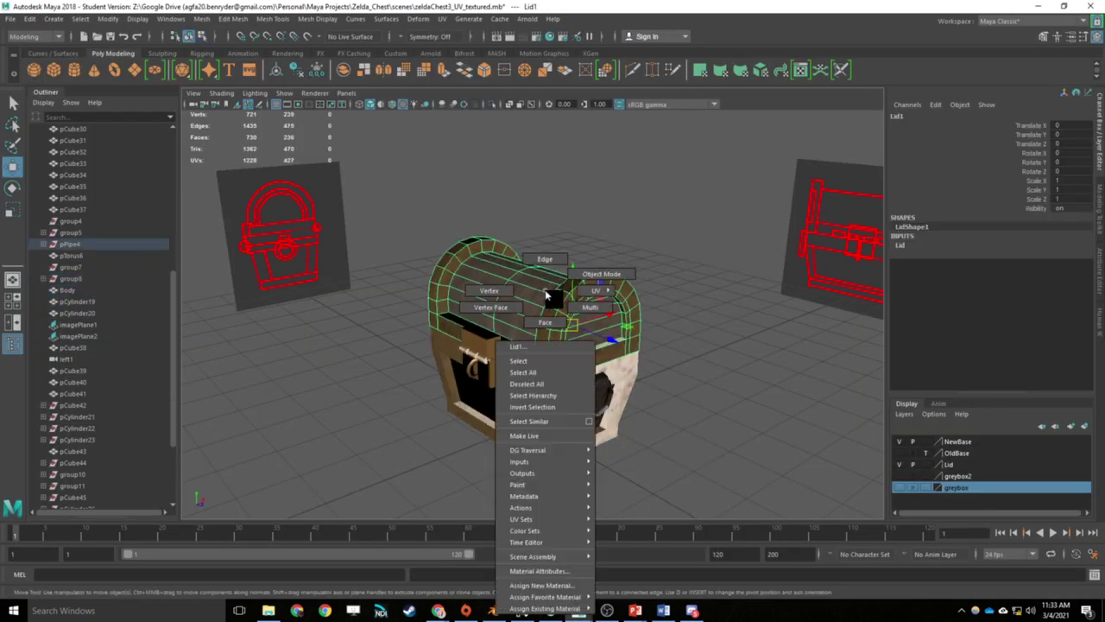
{"action": "left_click", "coordinate": [567, 571]}
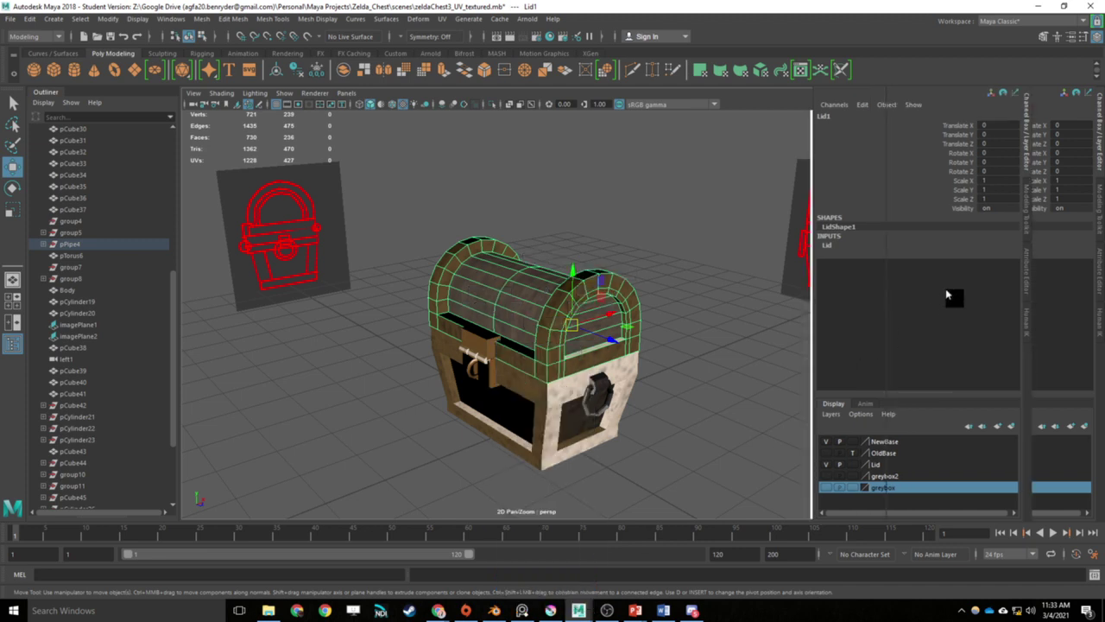
Step: Assign a new Phong E material to the chest lid and name it ChestMat2
{"action": "right_click", "coordinate": [480, 309]}
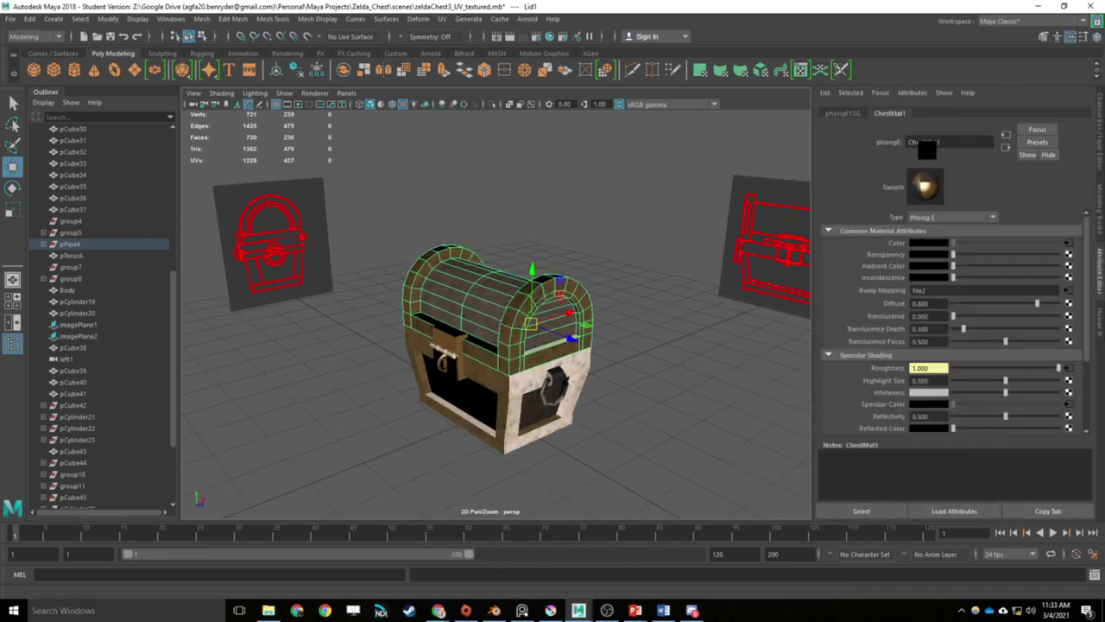
{"action": "right_click", "coordinate": [480, 302]}
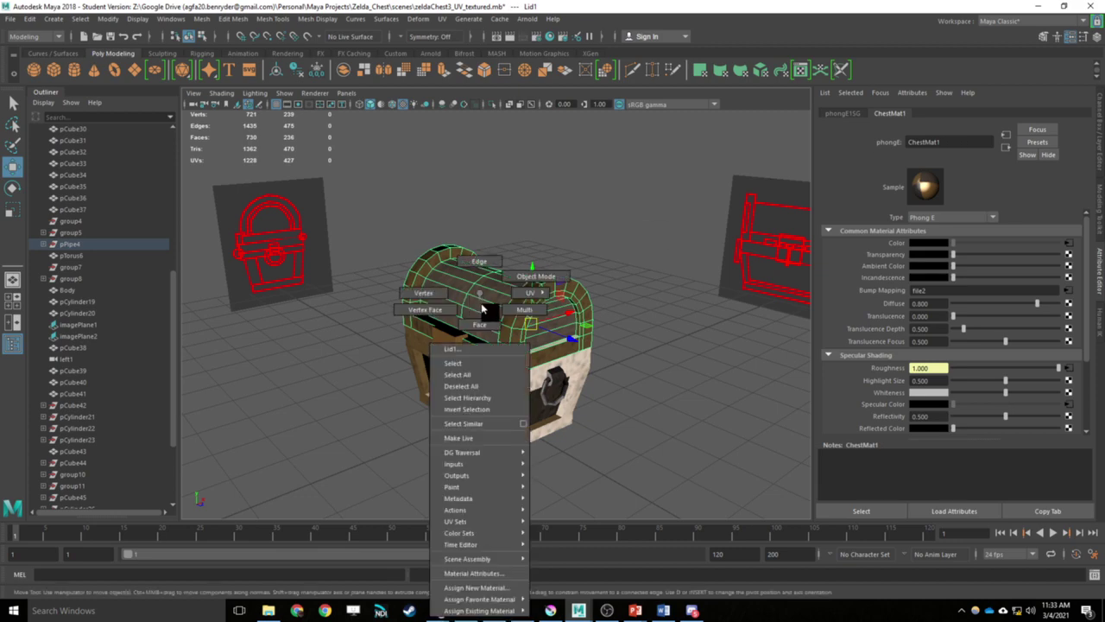
{"action": "left_click", "coordinate": [493, 590]}
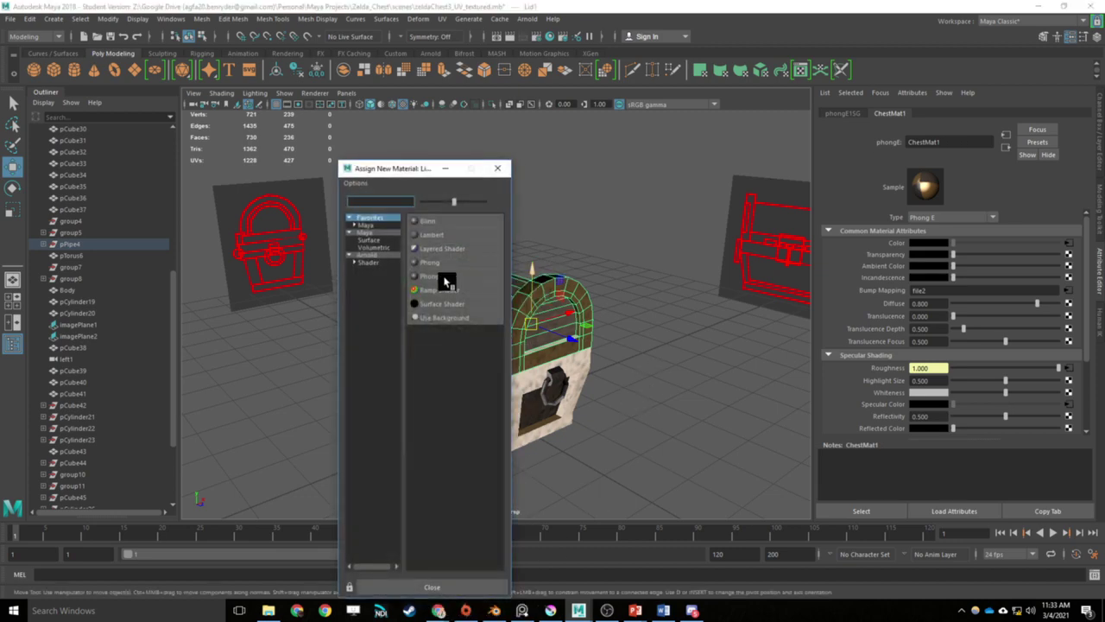
{"action": "left_click", "coordinate": [445, 277]}
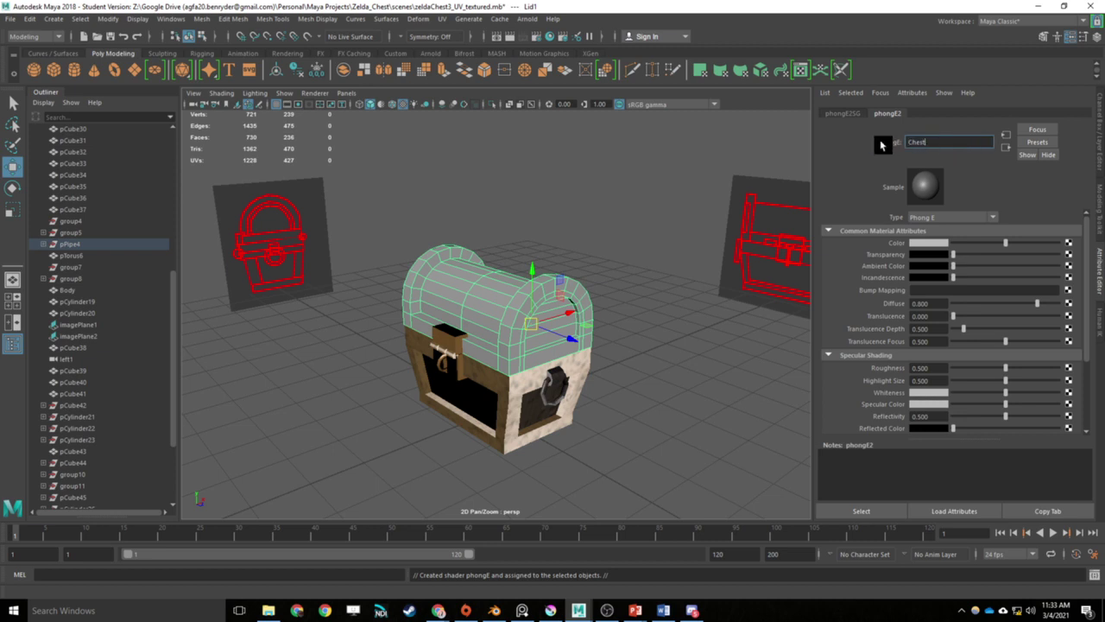
{"action": "key", "text": "Return"}
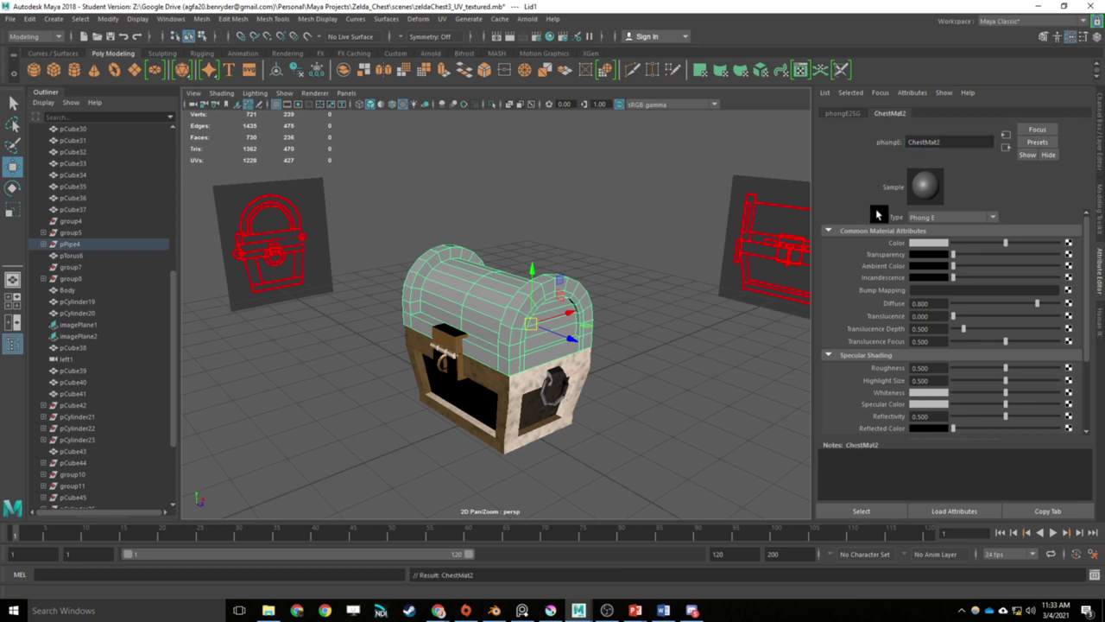
Step: Connect a File texture to ChestMat2's Color and load "Chest_flat Color.png" from the sourceimages folder
{"action": "left_click", "coordinate": [1071, 250]}
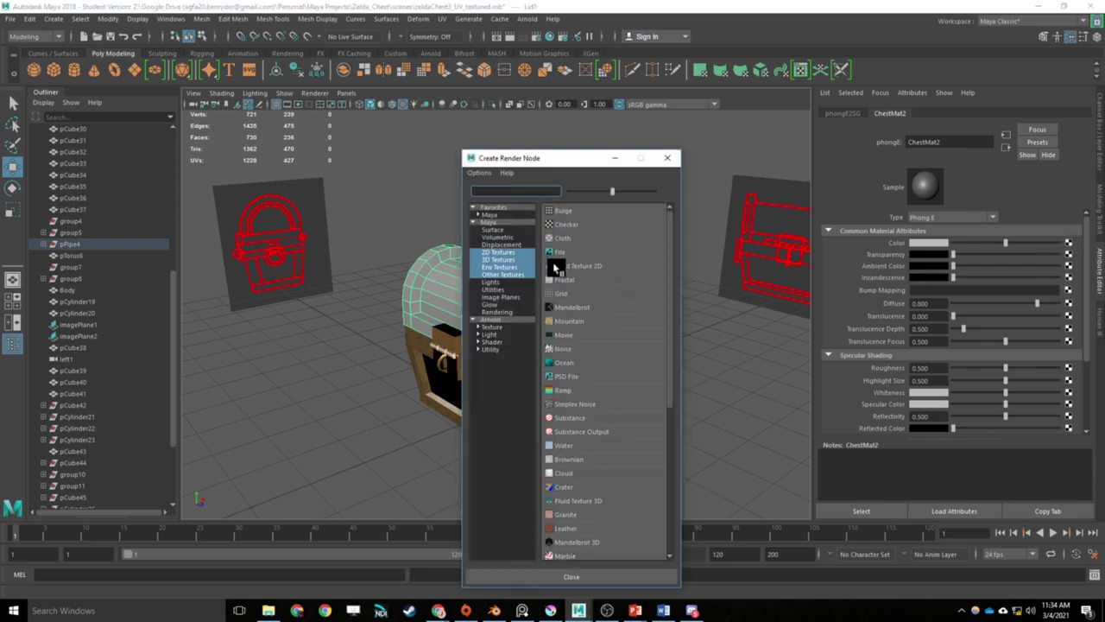
{"action": "left_click", "coordinate": [558, 256]}
{"action": "left_click", "coordinate": [1072, 270]}
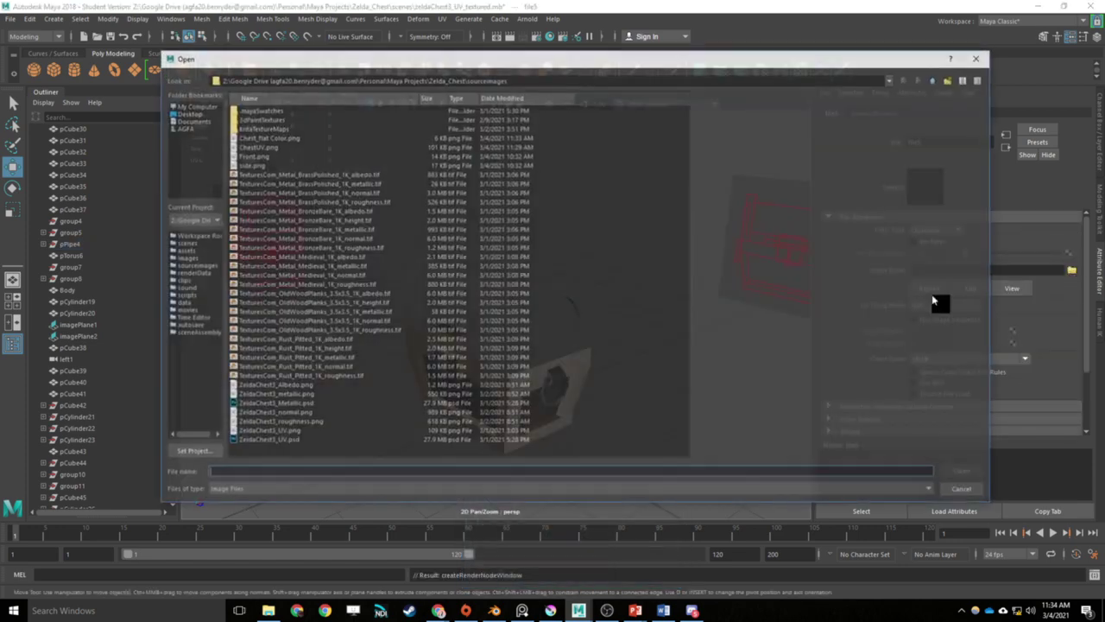
{"action": "left_click", "coordinate": [269, 138]}
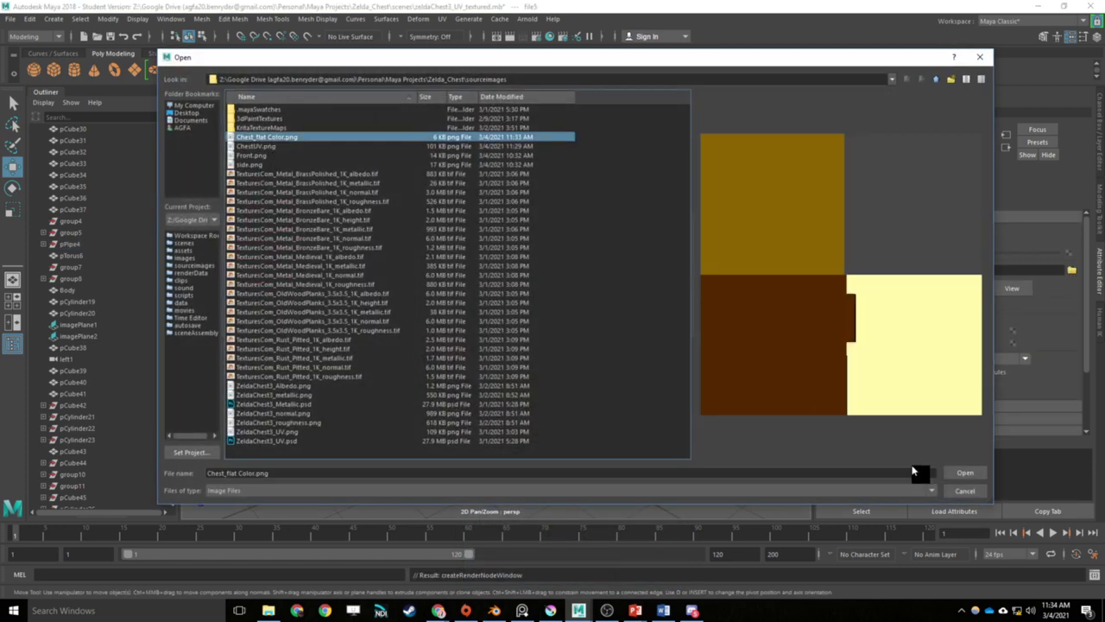
{"action": "left_click", "coordinate": [943, 471]}
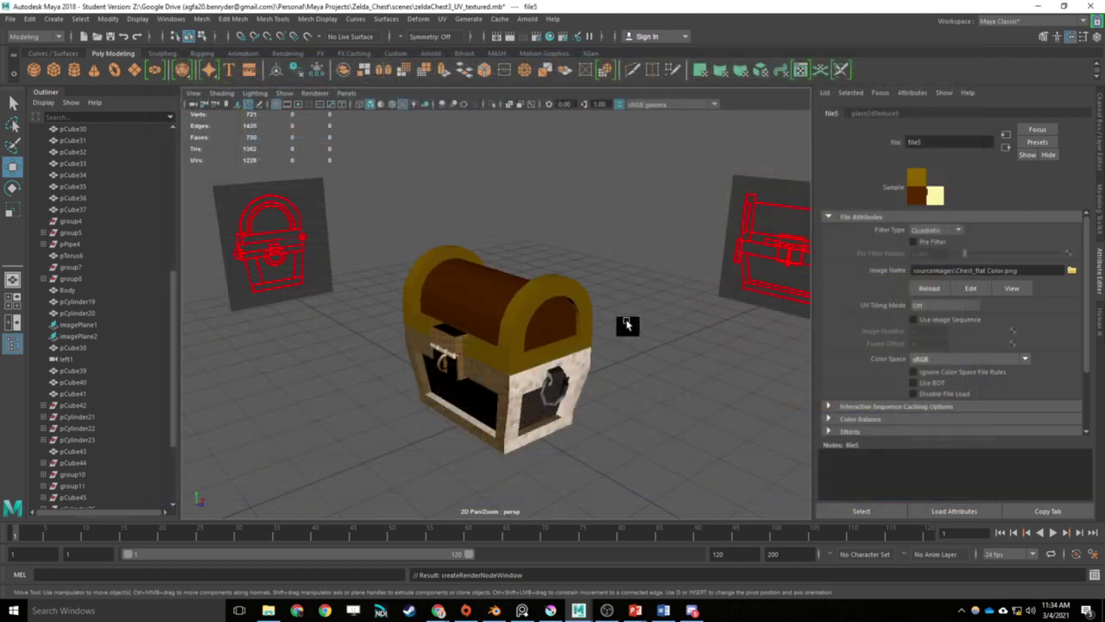
Step: Assign the existing material ChestMat2 to the chest body and the upper lock block
{"action": "left_click", "coordinate": [532, 390]}
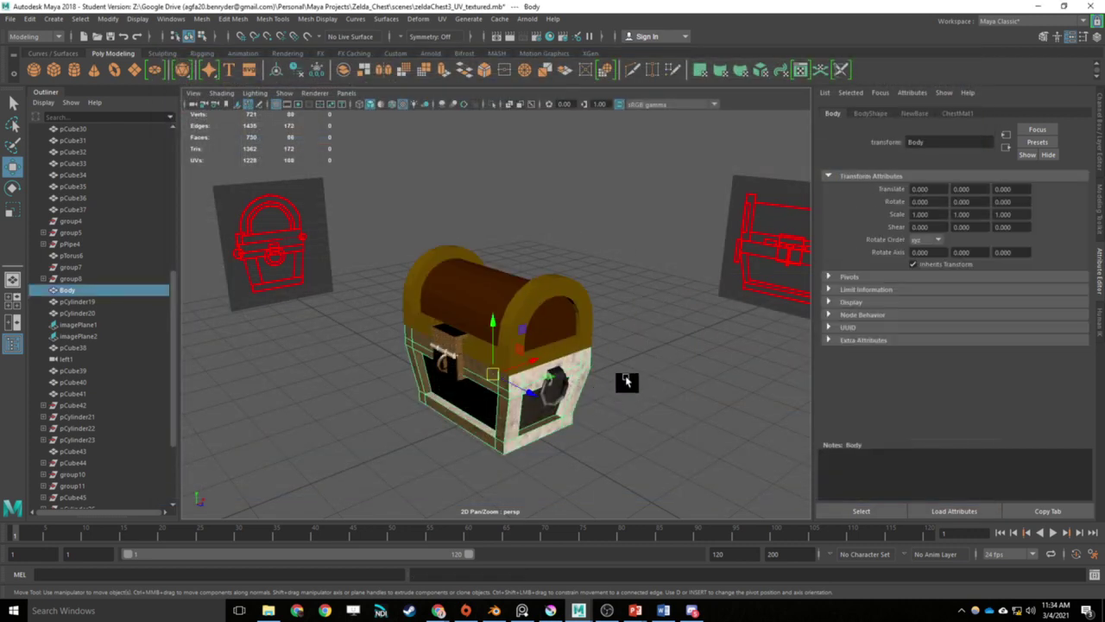
{"action": "right_click", "coordinate": [582, 293]}
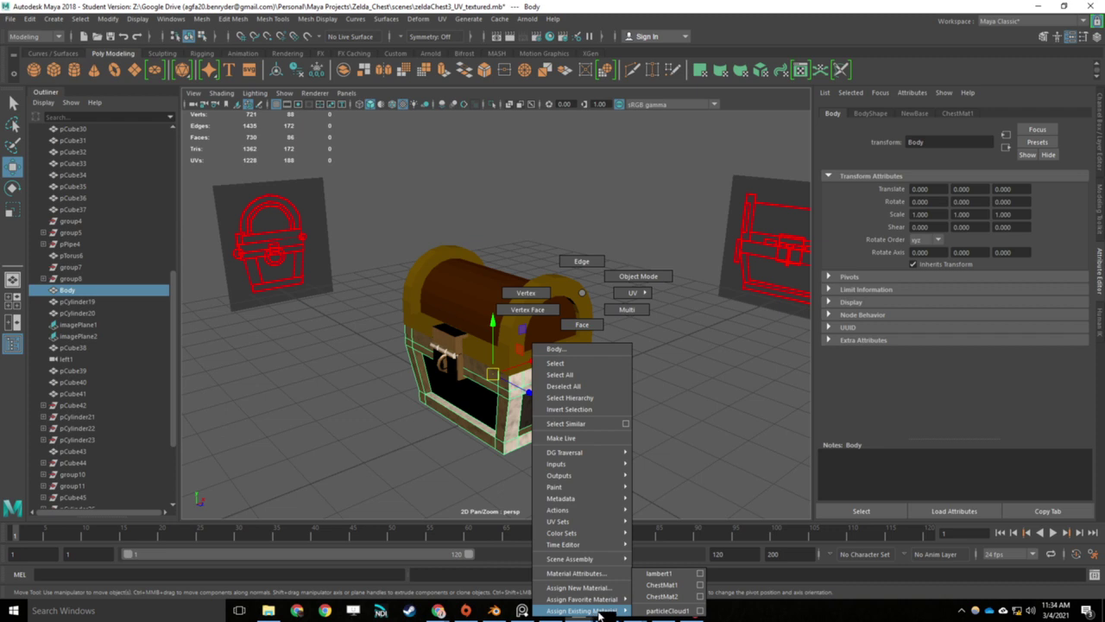
{"action": "left_click", "coordinate": [661, 596]}
{"action": "left_click", "coordinate": [452, 343]}
{"action": "right_click", "coordinate": [451, 344]}
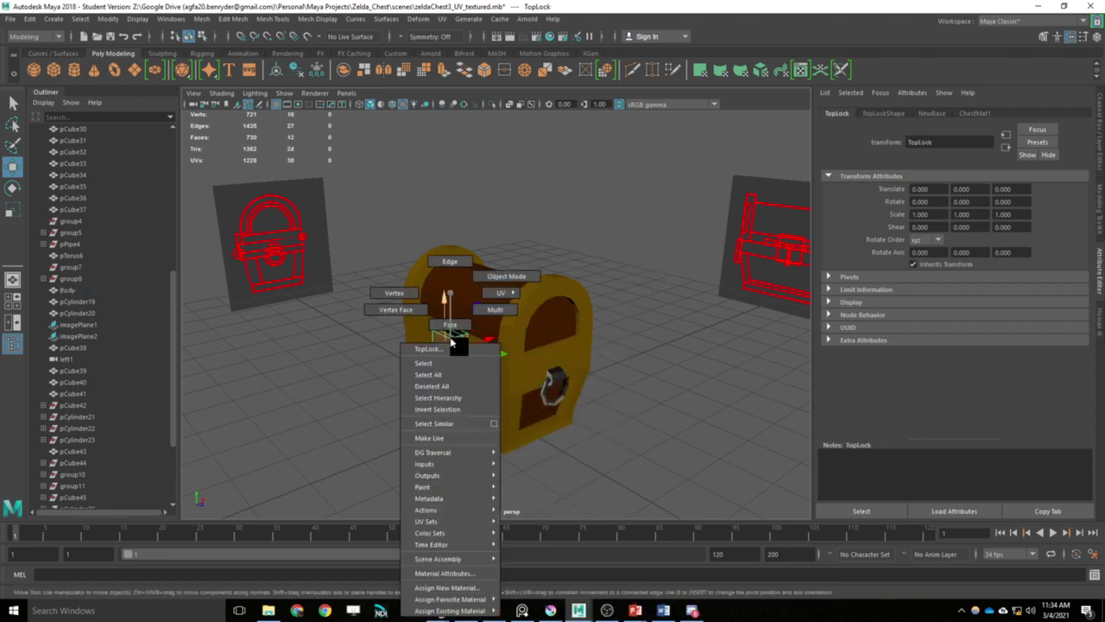
{"action": "left_click", "coordinate": [553, 596]}
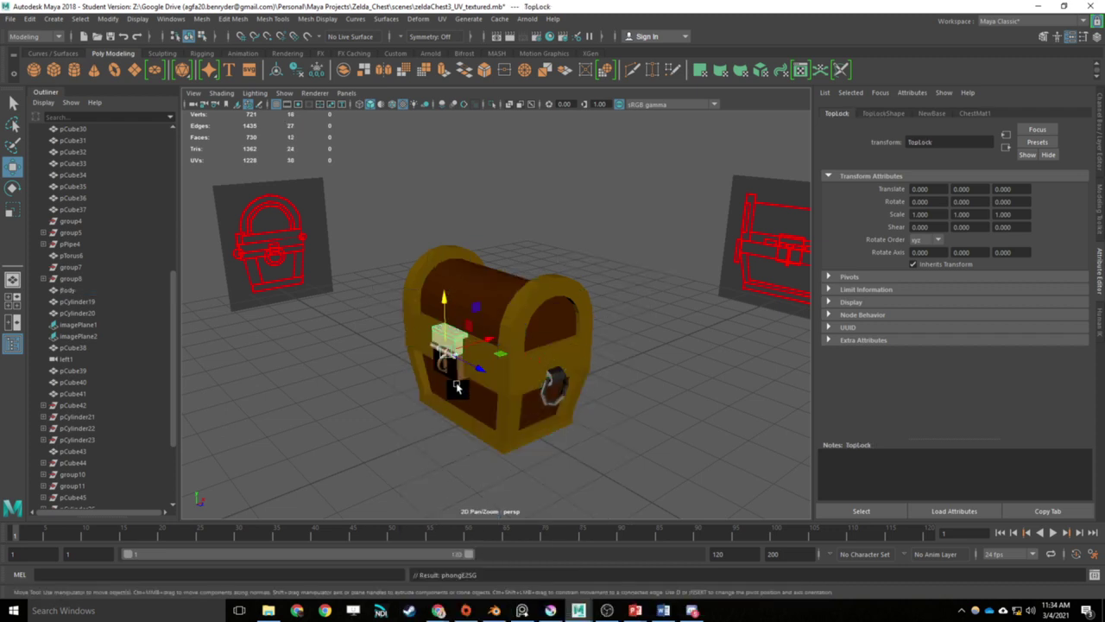
Step: Select all the chest parts together, assign ChestMat2 to them and clear the selection
{"action": "left_click", "coordinate": [456, 375]}
{"action": "left_click_drag", "start_coordinate": [621, 206], "coordinate": [412, 486]}
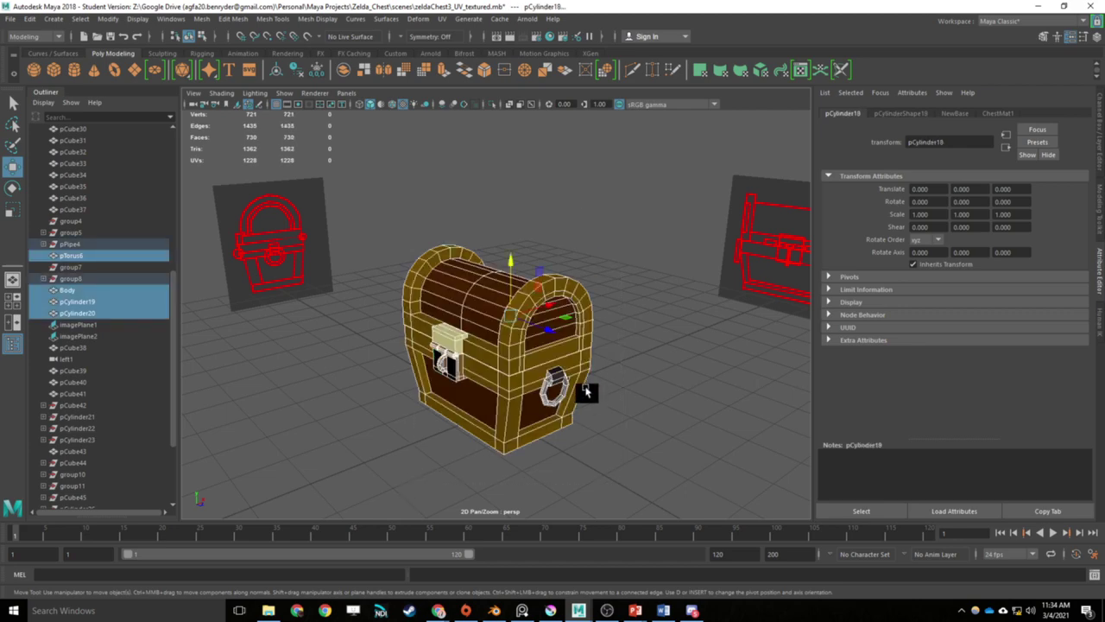
{"action": "right_click", "coordinate": [557, 391]}
{"action": "mouse_move", "coordinate": [557, 610]}
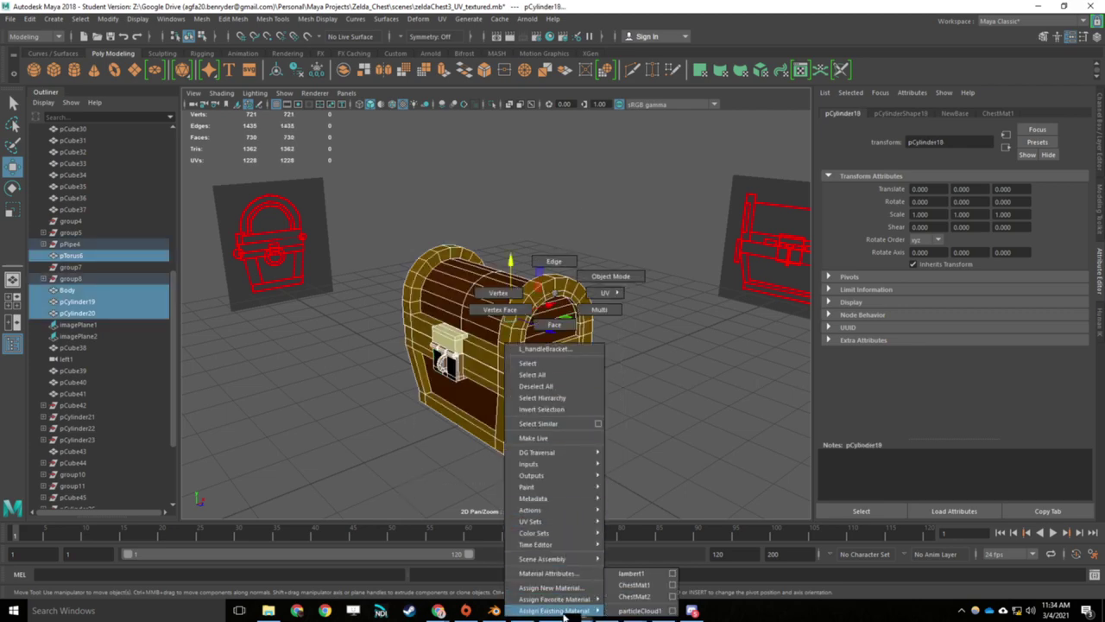
{"action": "left_click", "coordinate": [632, 597]}
{"action": "left_click", "coordinate": [647, 400]}
Step: Select the chest lid, show its UVs in the UV Editor and widen the editor window
{"action": "left_click_drag", "start_coordinate": [572, 239], "coordinate": [616, 297]}
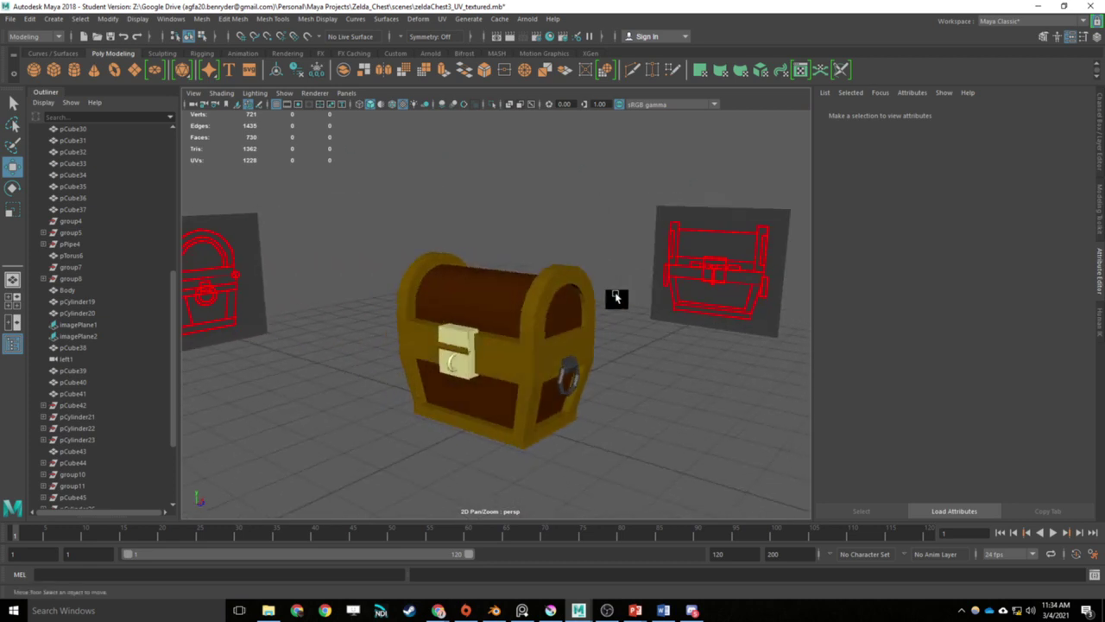
{"action": "scroll", "coordinate": [616, 297], "scroll_direction": "up", "scroll_amount": 4}
{"action": "left_click_drag", "start_coordinate": [544, 283], "coordinate": [470, 234]}
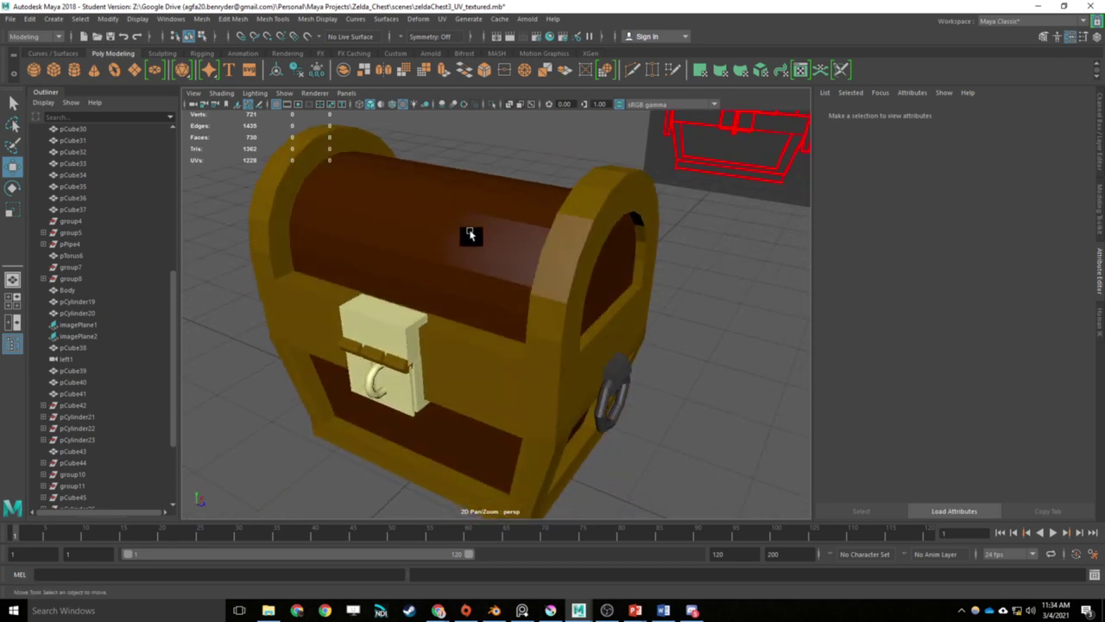
{"action": "scroll", "coordinate": [470, 234], "scroll_direction": "down", "scroll_amount": 3}
{"action": "left_click", "coordinate": [494, 250]}
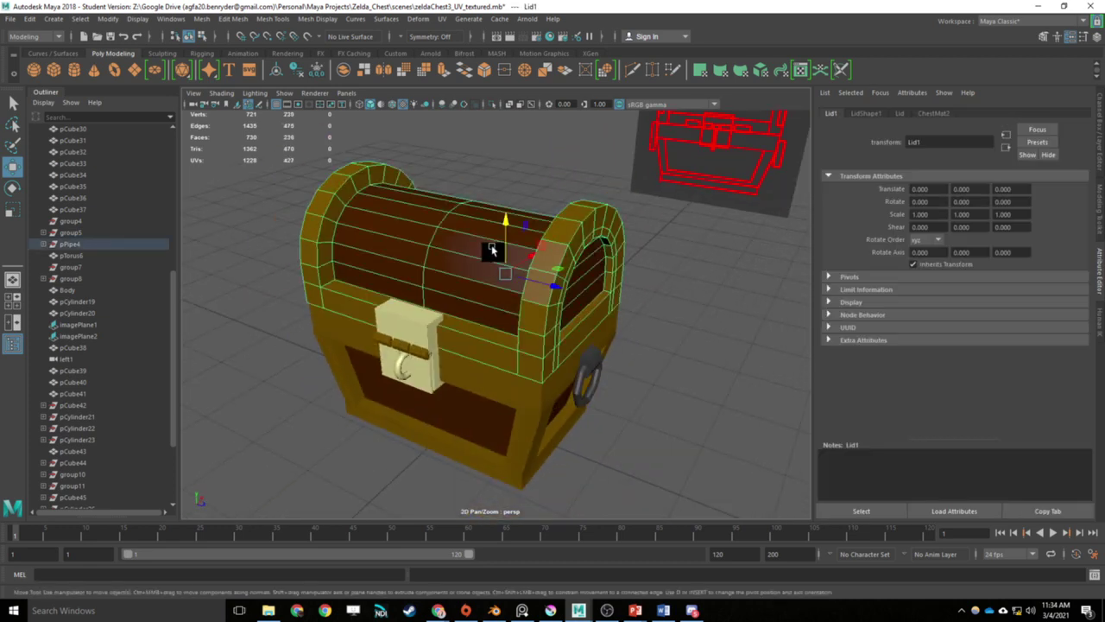
{"action": "left_click", "coordinate": [457, 19]}
{"action": "left_click", "coordinate": [467, 35]}
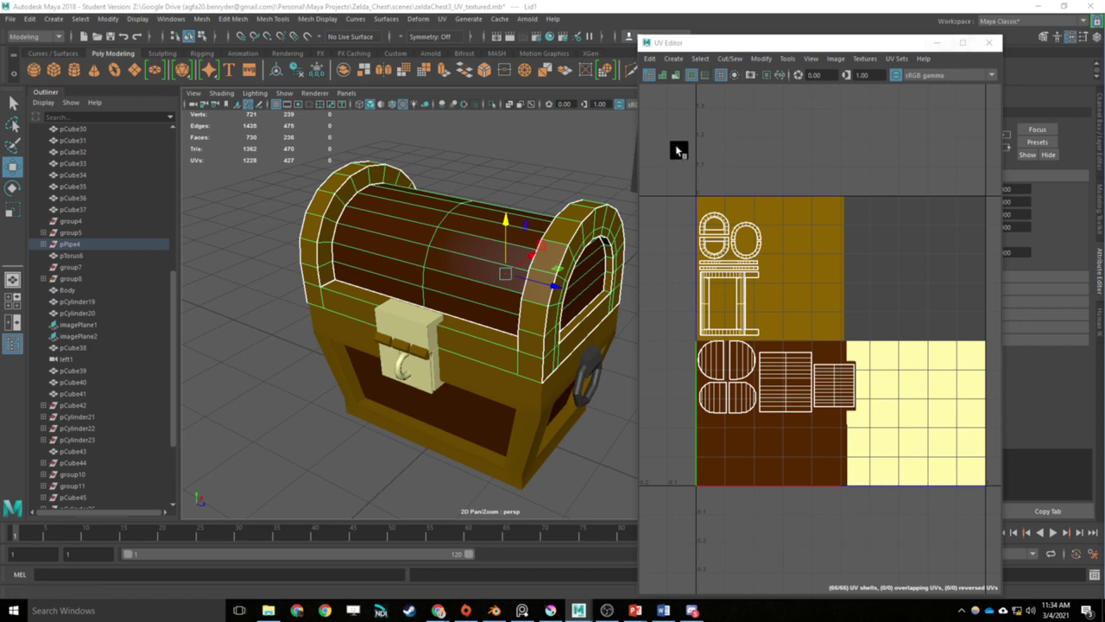
{"action": "left_click_drag", "start_coordinate": [639, 153], "coordinate": [574, 153]}
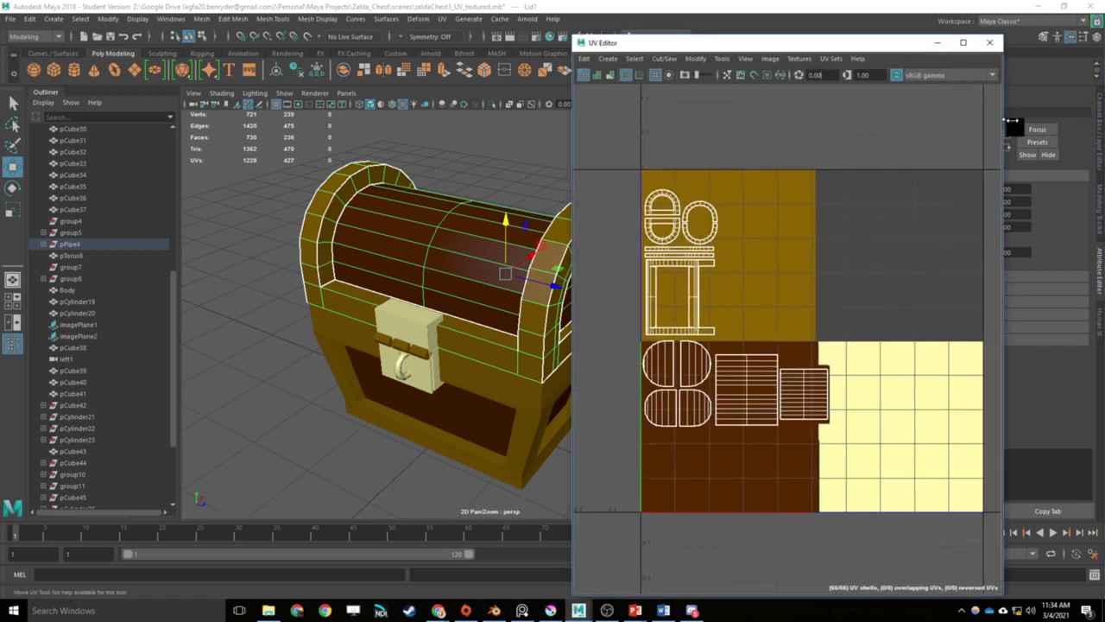
{"action": "left_click_drag", "start_coordinate": [1010, 123], "coordinate": [1051, 123]}
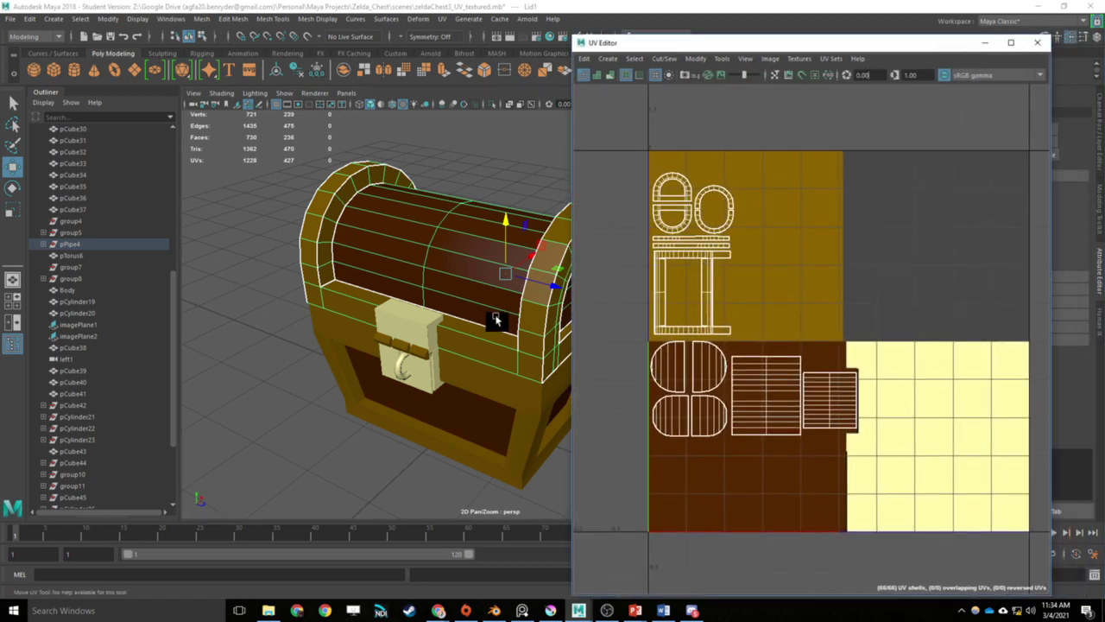
Step: Select the lock parts on the chest front and all their faces in the UV Editor
{"action": "left_click", "coordinate": [429, 338]}
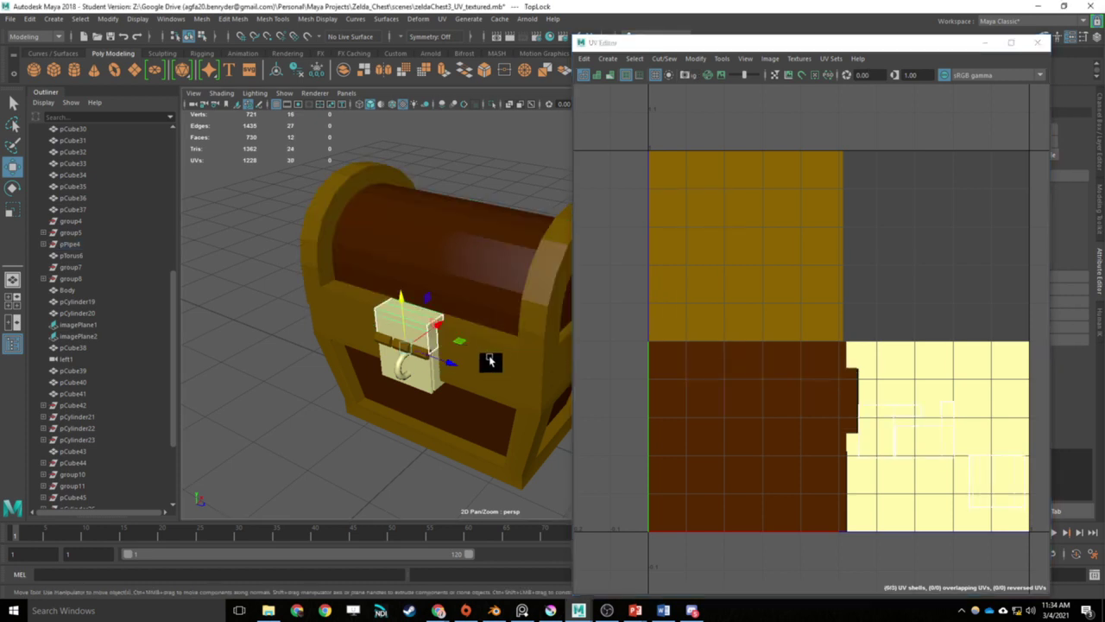
{"action": "left_click", "coordinate": [430, 379]}
{"action": "left_click", "coordinate": [436, 358], "text": "shift"}
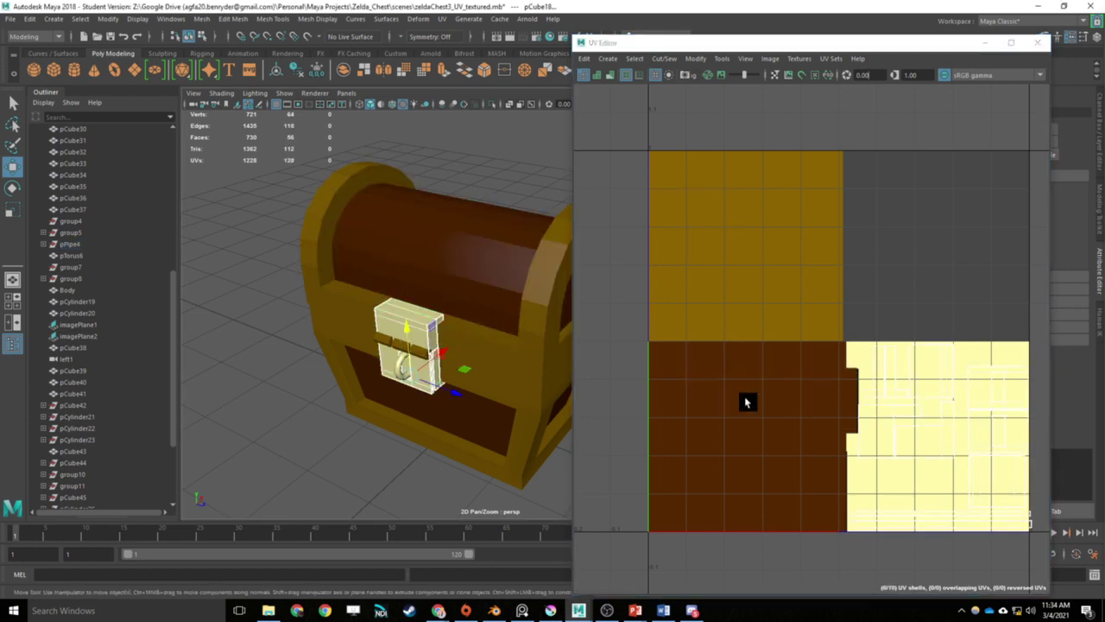
{"action": "right_click", "coordinate": [915, 393]}
{"action": "left_click", "coordinate": [866, 375]}
{"action": "left_click_drag", "start_coordinate": [847, 359], "coordinate": [998, 510]}
{"action": "left_click_drag", "start_coordinate": [1049, 352], "coordinate": [864, 562]}
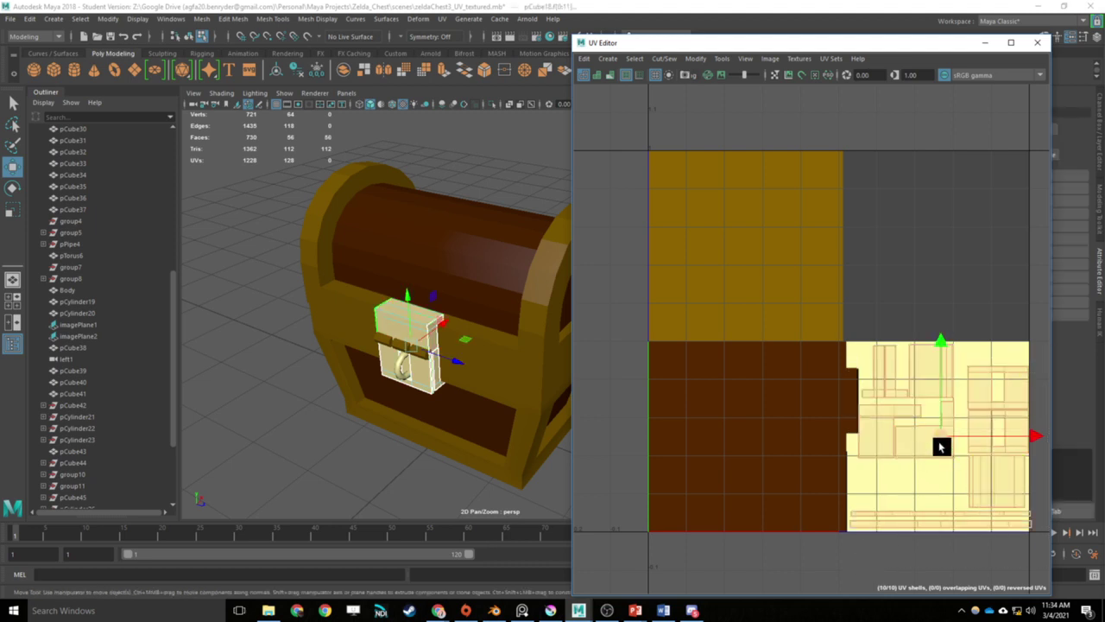
Step: Try moving the lock's UV shells onto the ochre quarter of the texture, and undo the move
{"action": "left_click_drag", "start_coordinate": [932, 439], "coordinate": [740, 245]}
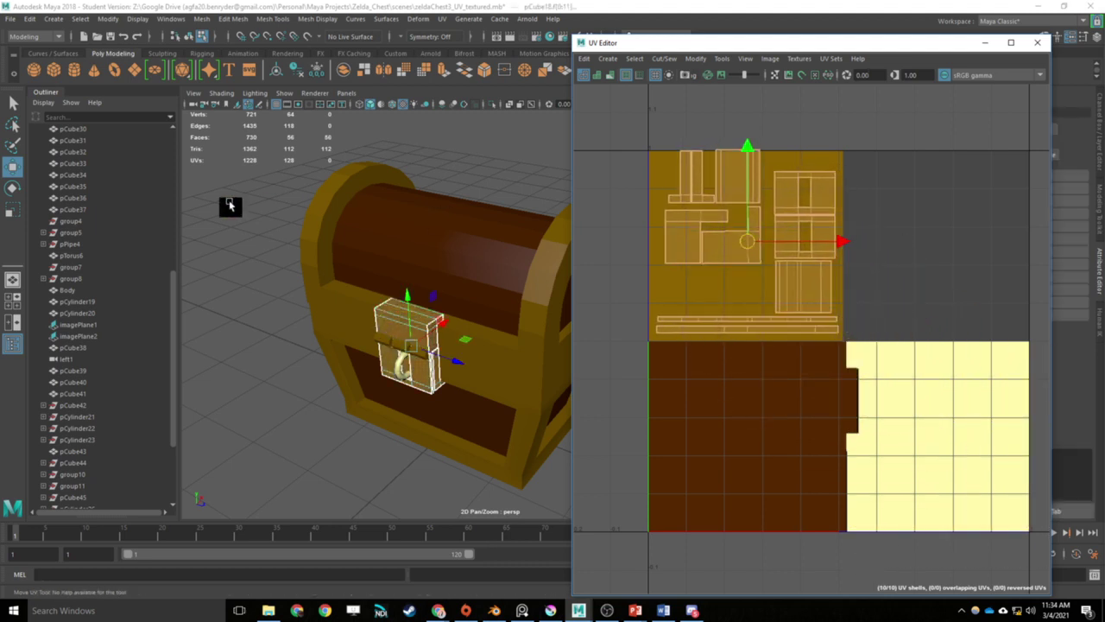
{"action": "left_click", "coordinate": [295, 216]}
{"action": "left_click_drag", "start_coordinate": [296, 216], "coordinate": [162, 207]}
{"action": "key", "text": "ctrl+z"}
{"action": "key", "text": "ctrl+z"}
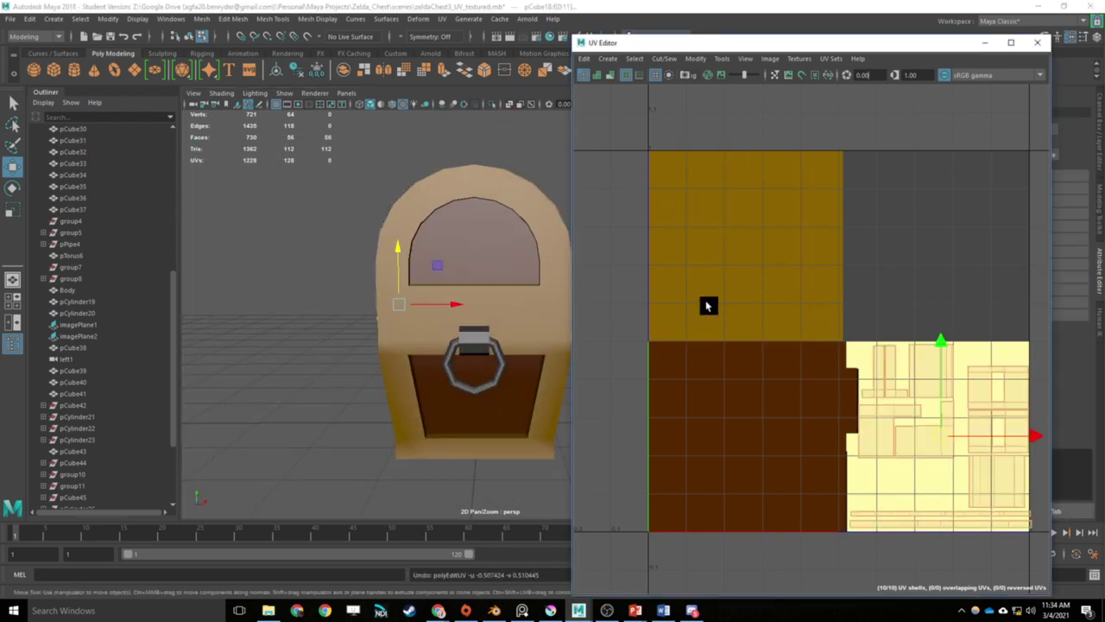
Step: Minimise the UV Editor and assign the existing material ChestMat1 to the chest lid
{"action": "left_click", "coordinate": [288, 223]}
{"action": "mouse_move", "coordinate": [289, 223]}
{"action": "left_mouse_down"}
{"action": "mouse_move", "coordinate": [242, 224]}
{"action": "mouse_move", "coordinate": [296, 239]}
{"action": "left_mouse_up"}
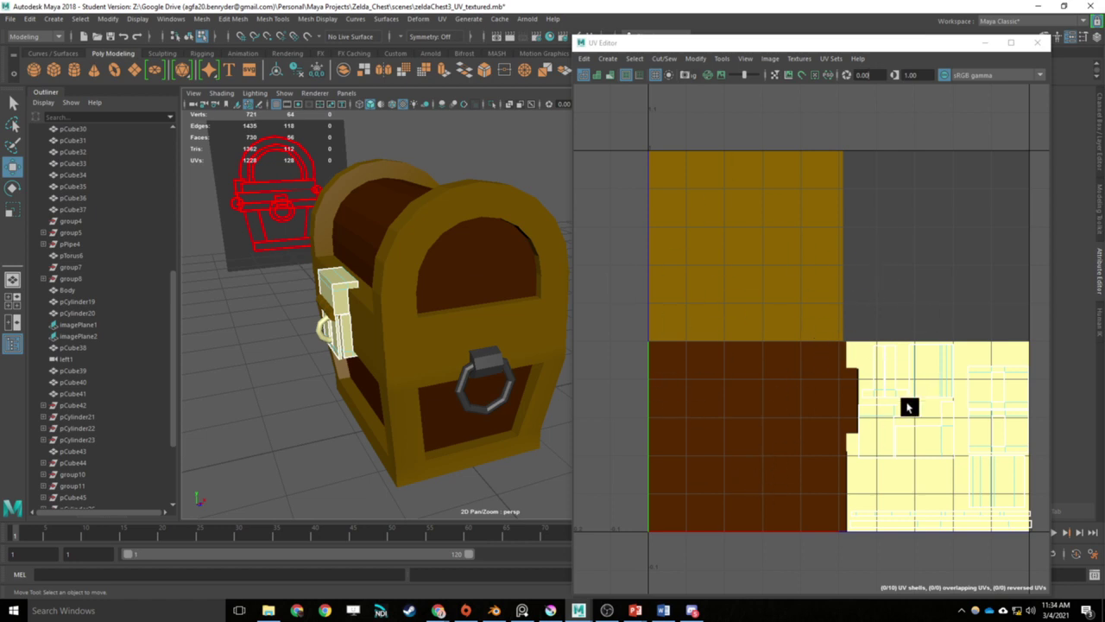
{"action": "left_click_drag", "start_coordinate": [439, 378], "coordinate": [466, 360]}
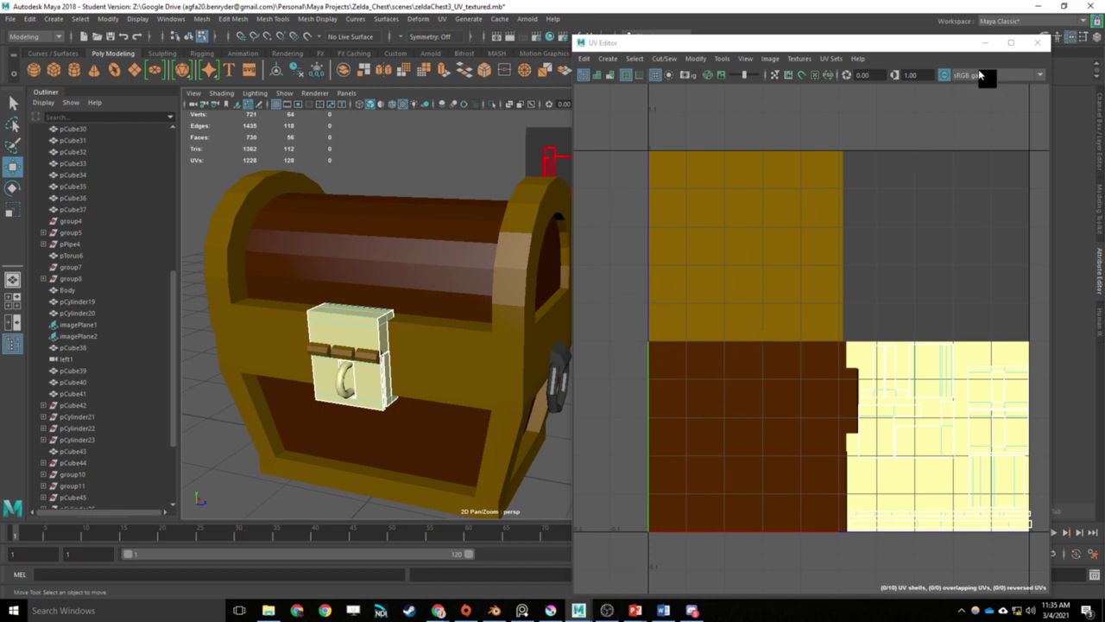
{"action": "left_click", "coordinate": [985, 42]}
{"action": "left_click", "coordinate": [446, 251]}
{"action": "right_click", "coordinate": [448, 251]}
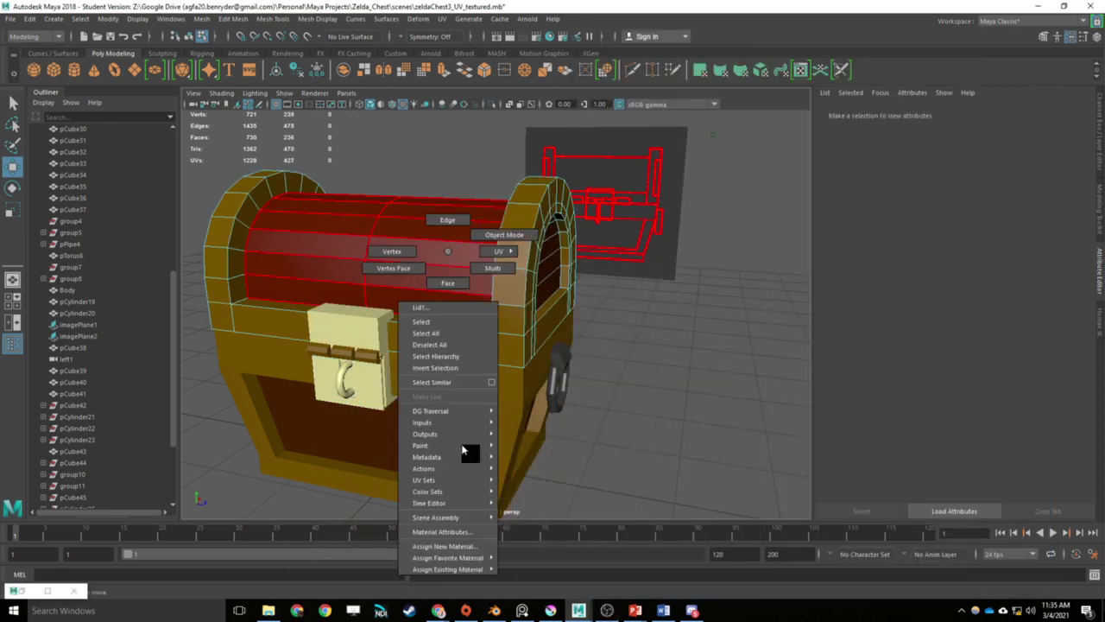
{"action": "mouse_move", "coordinate": [477, 572]}
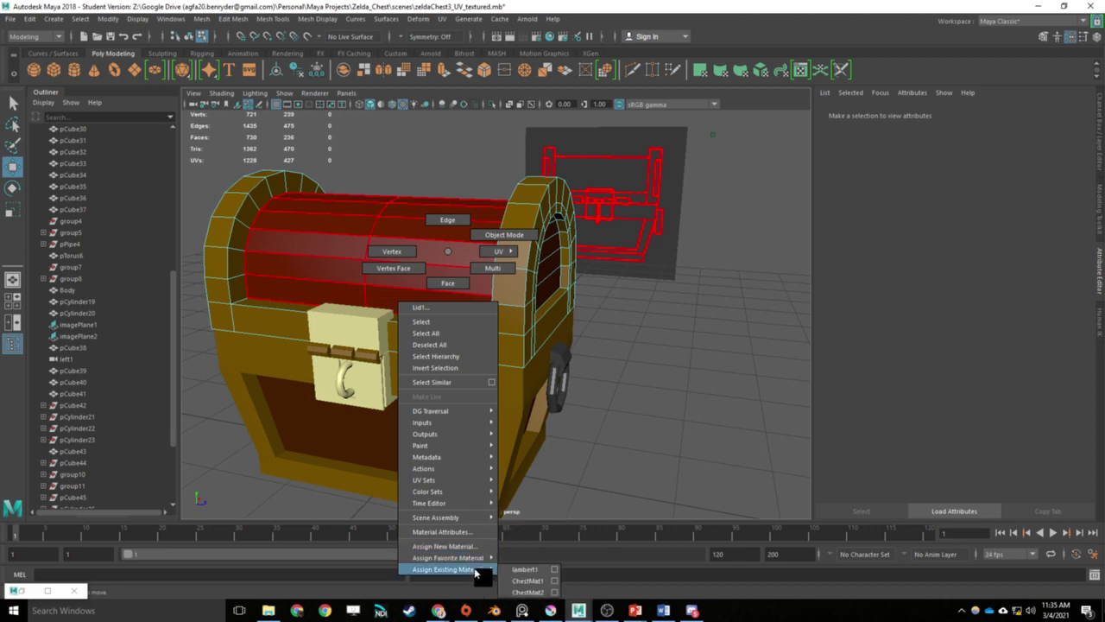
{"action": "left_click", "coordinate": [527, 580]}
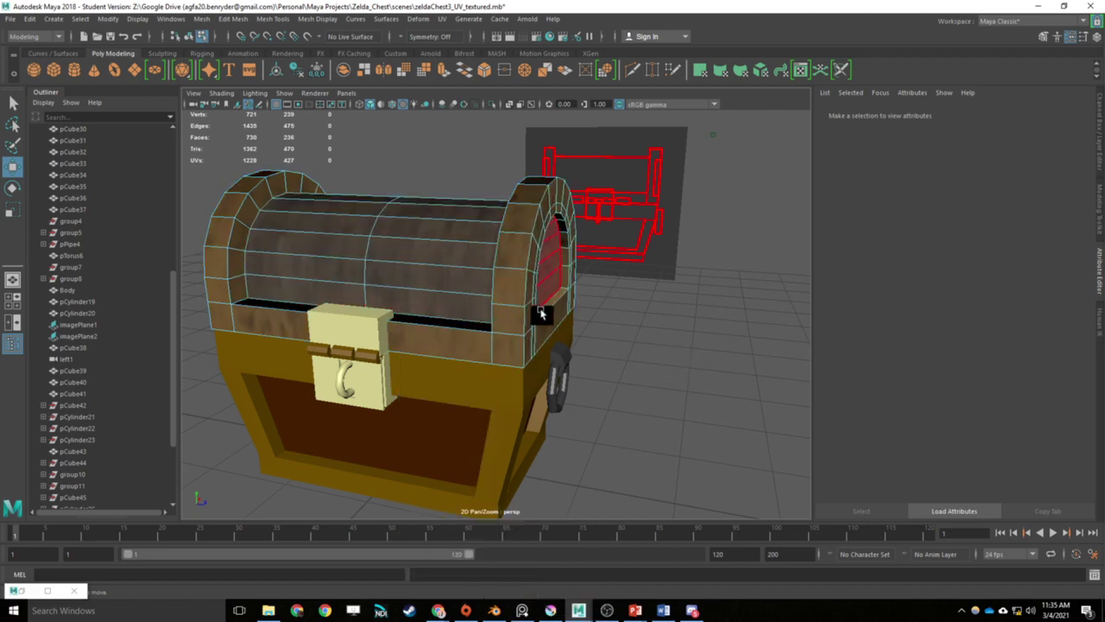
Step: Examine the lid's wood texture against the flat-coloured chest body from both front corners
{"action": "left_click_drag", "start_coordinate": [538, 313], "coordinate": [574, 326]}
{"action": "left_click_drag", "start_coordinate": [666, 291], "coordinate": [735, 288]}
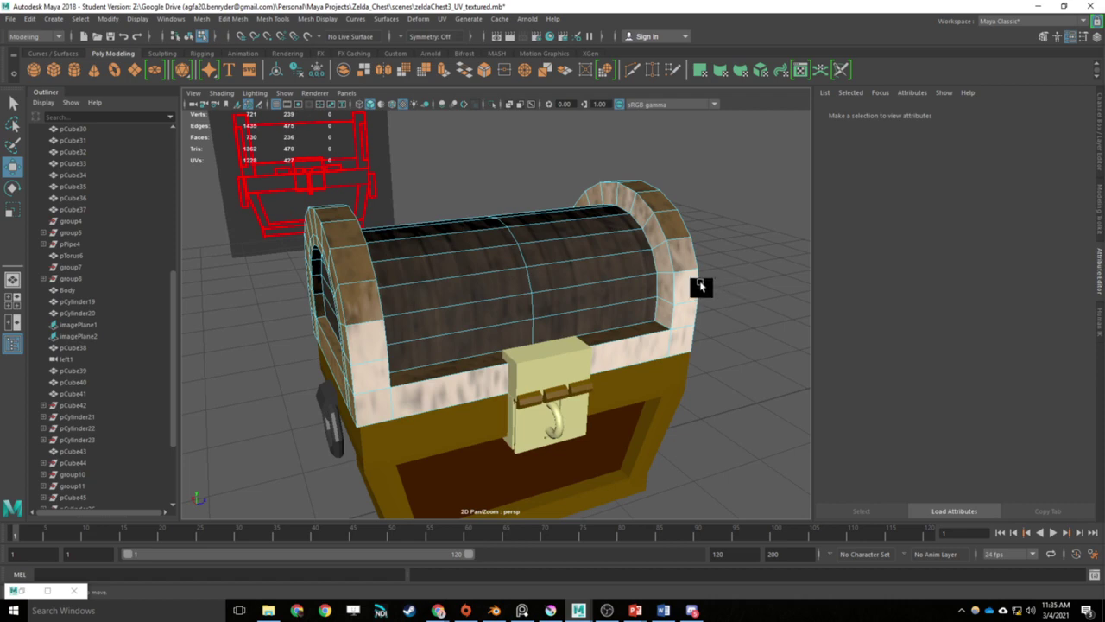
{"action": "left_click", "coordinate": [671, 312]}
{"action": "left_click", "coordinate": [668, 308]}
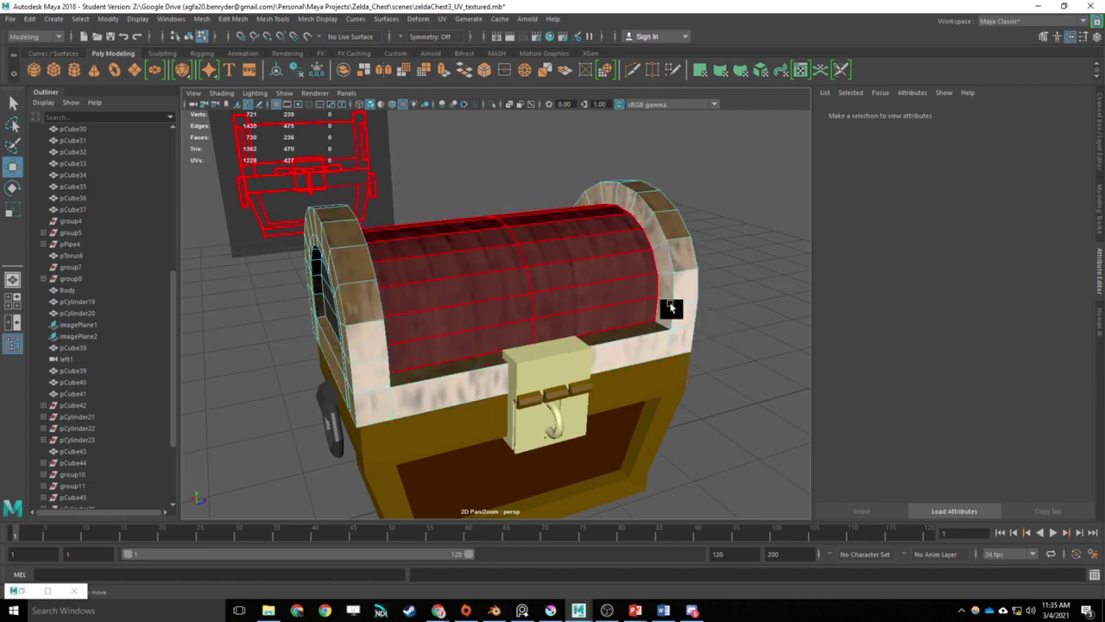
{"action": "left_click", "coordinate": [747, 364]}
{"action": "left_click_drag", "start_coordinate": [777, 377], "coordinate": [683, 374]}
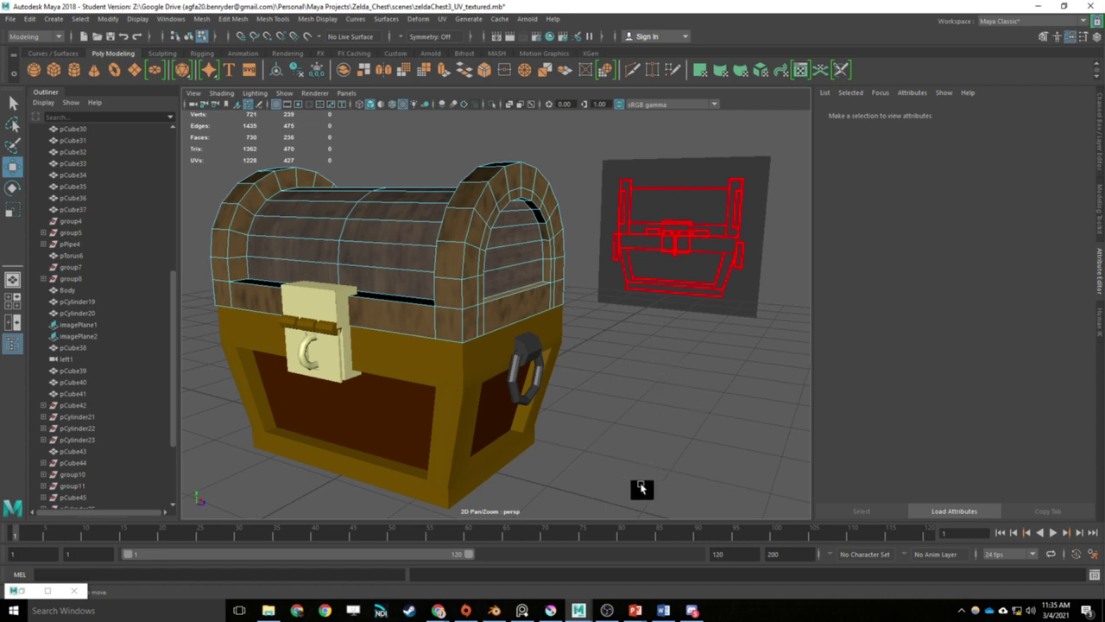
{"action": "left_click", "coordinate": [606, 611]}
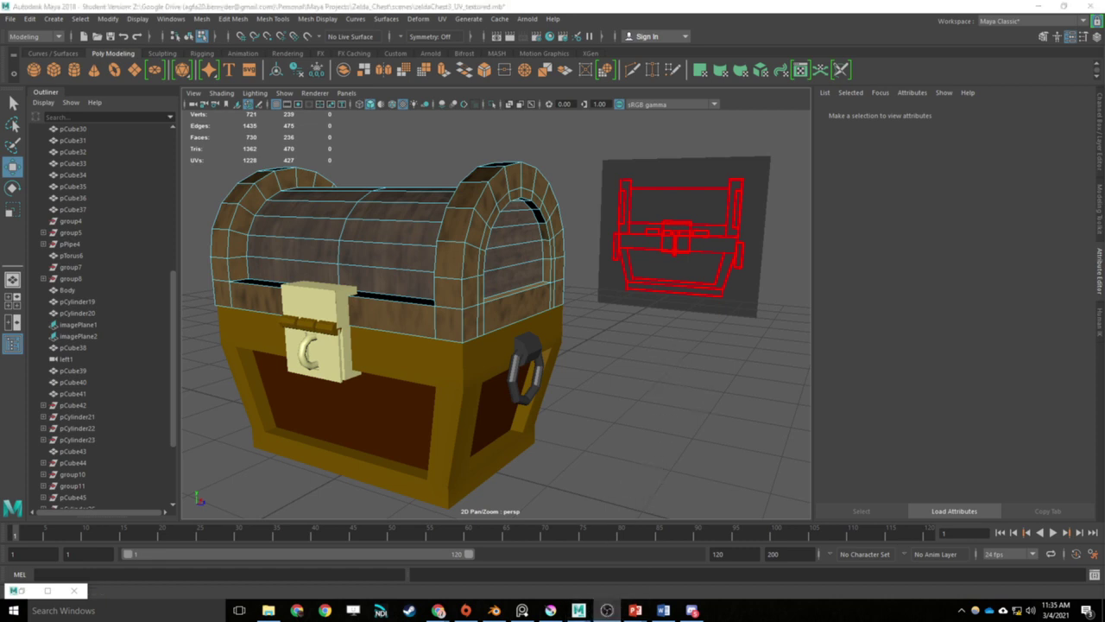